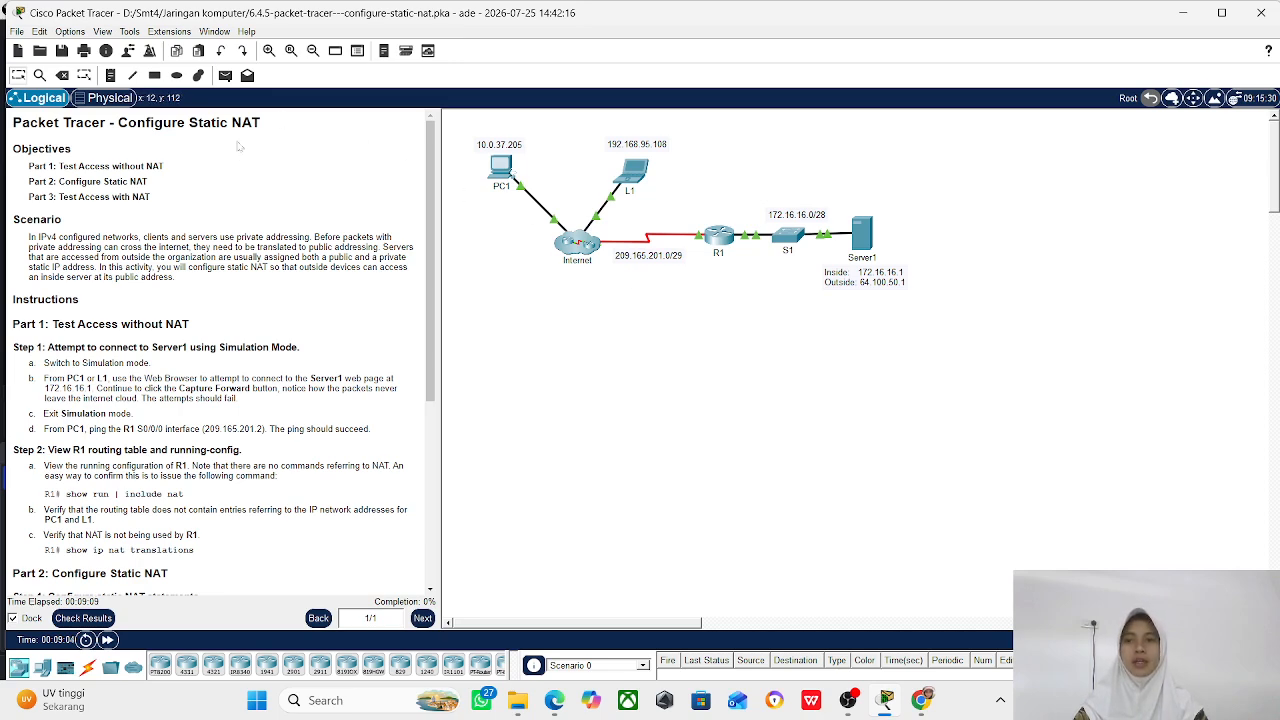
- Review the activity instructions, focusing on Part 1: Test Access without NAT and its Step 1 on connecting to Server1 in Simulation mode
{"action": "scroll", "coordinate": [236, 144], "scroll_direction": "down", "scroll_amount": 1}
{"action": "scroll", "coordinate": [239, 146], "scroll_direction": "up", "scroll_amount": 1}
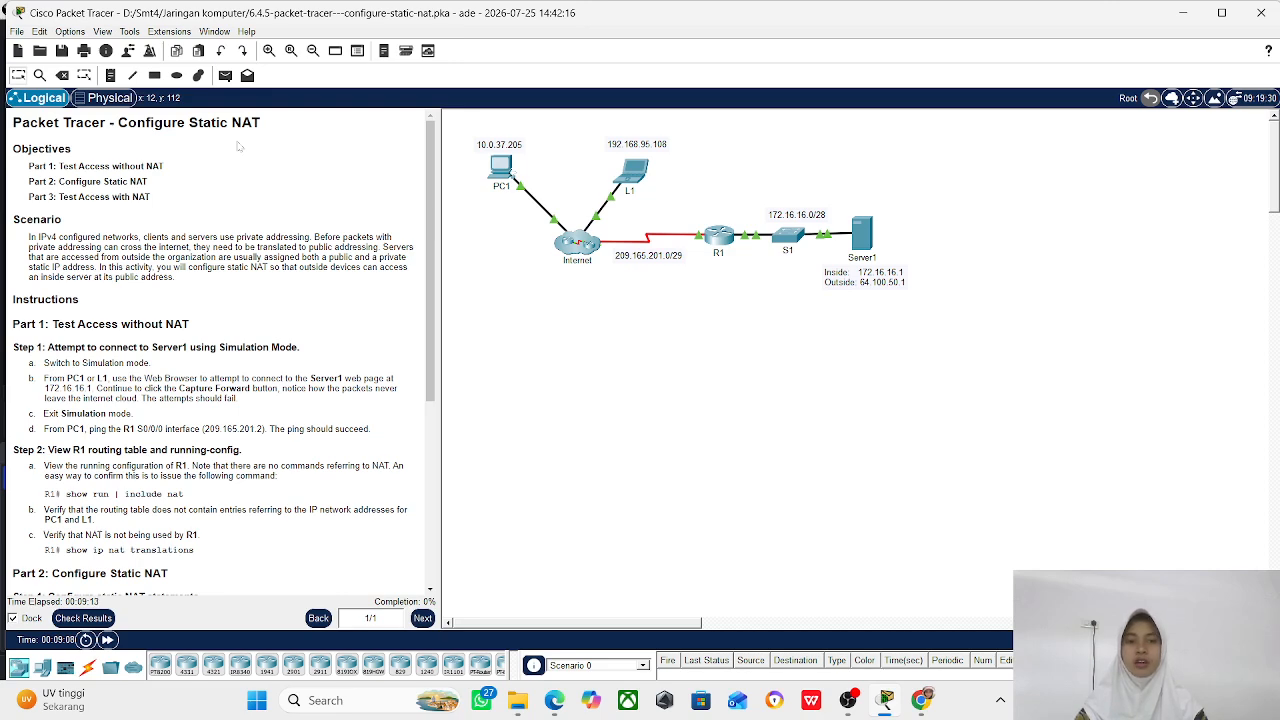
{"action": "scroll", "coordinate": [205, 189], "scroll_direction": "down", "scroll_amount": 2}
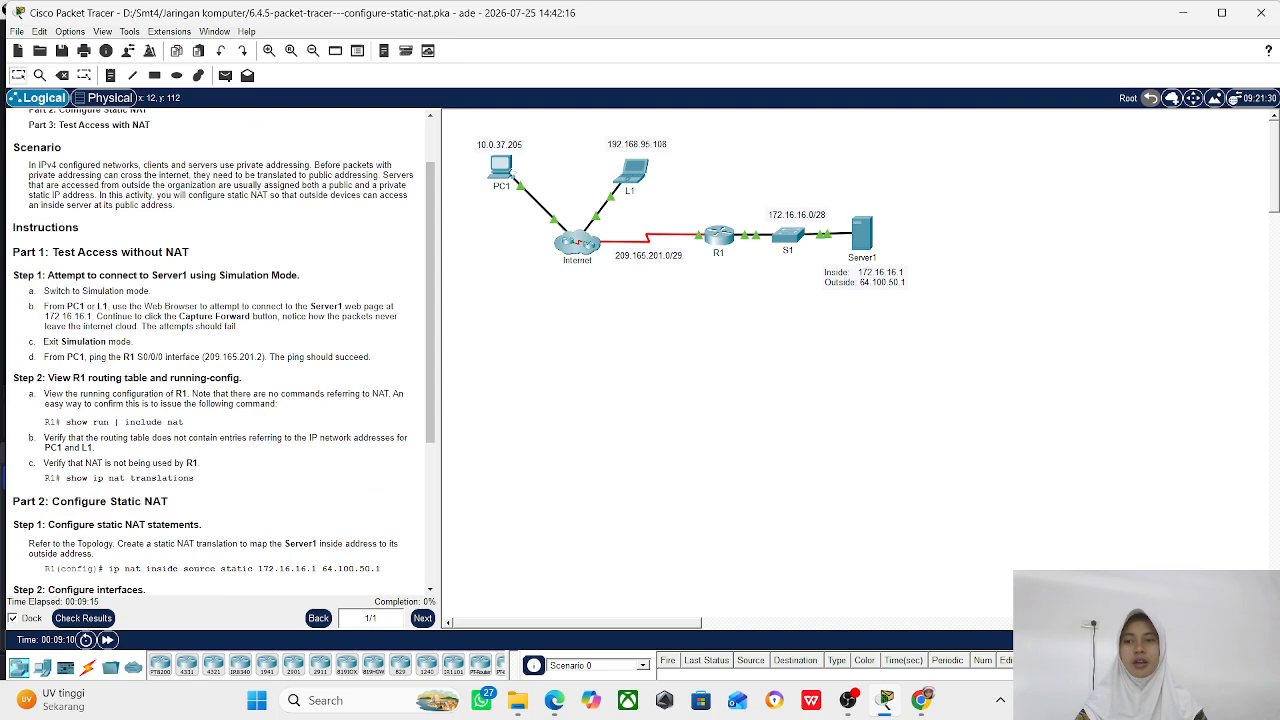
{"action": "left_click_drag", "start_coordinate": [19, 252], "coordinate": [252, 248]}
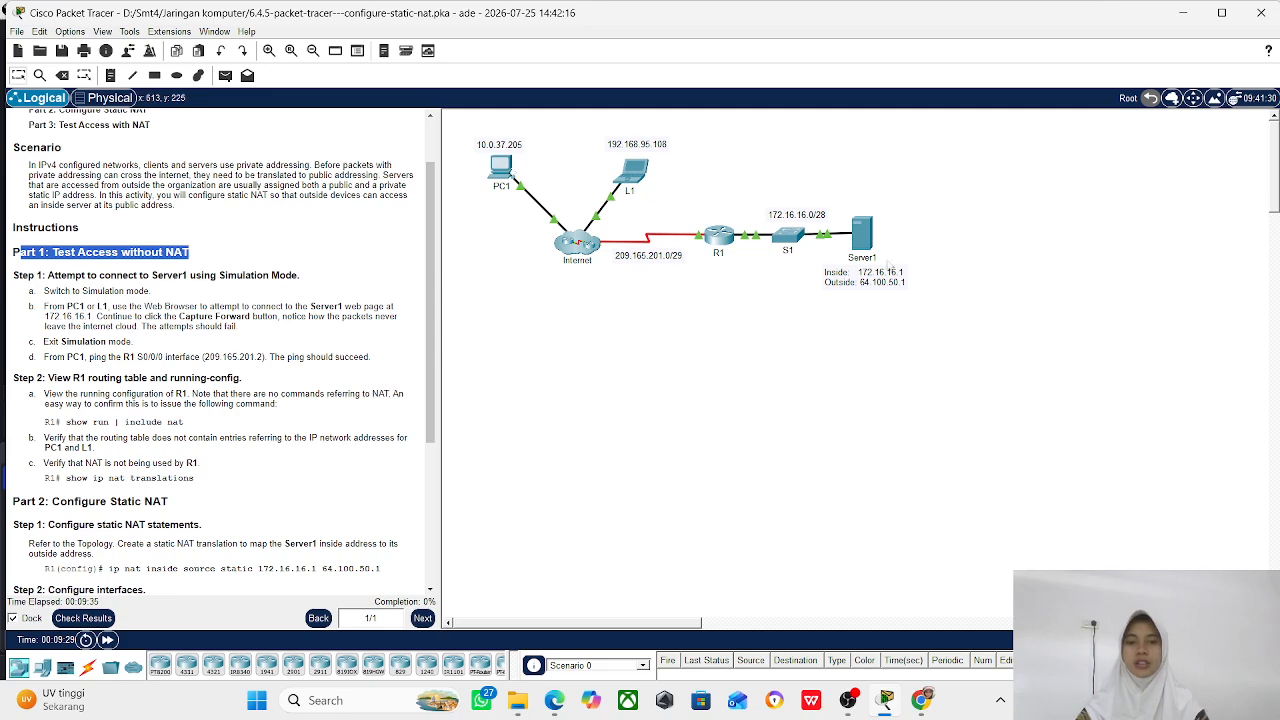
{"action": "scroll", "coordinate": [220, 350], "scroll_direction": "up", "scroll_amount": 2}
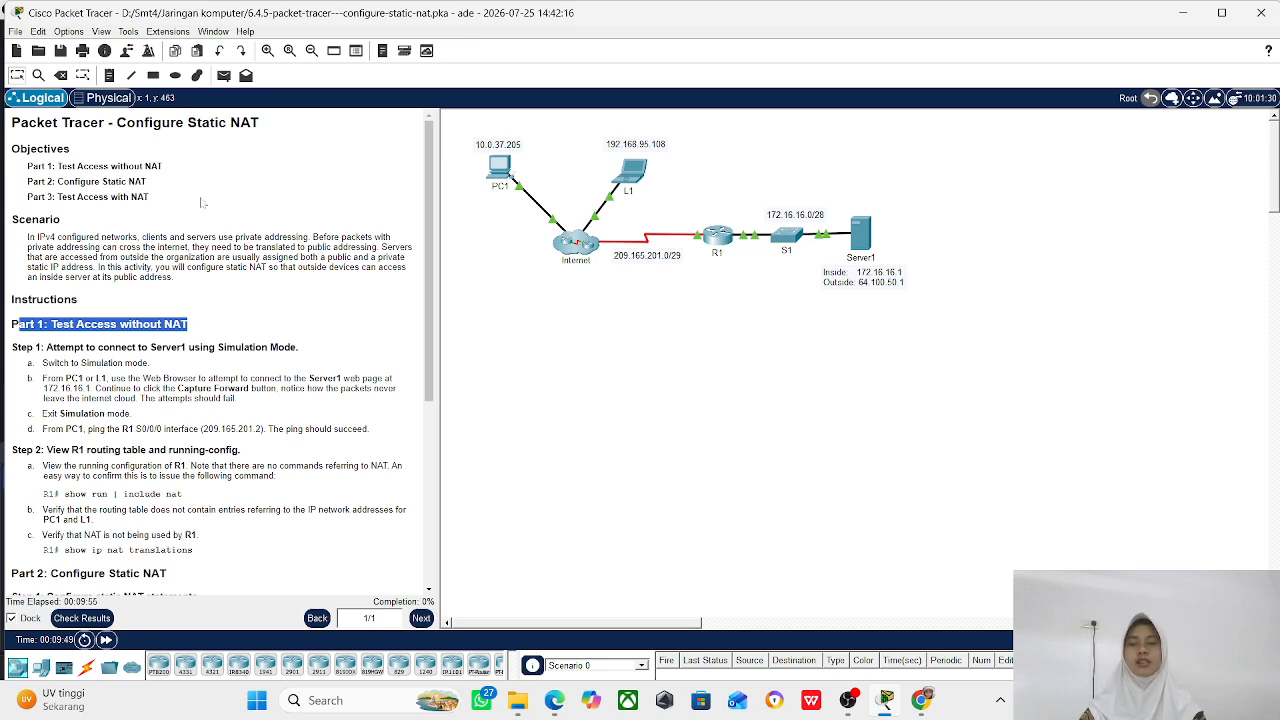
{"action": "scroll", "coordinate": [201, 203], "scroll_direction": "down", "scroll_amount": 2}
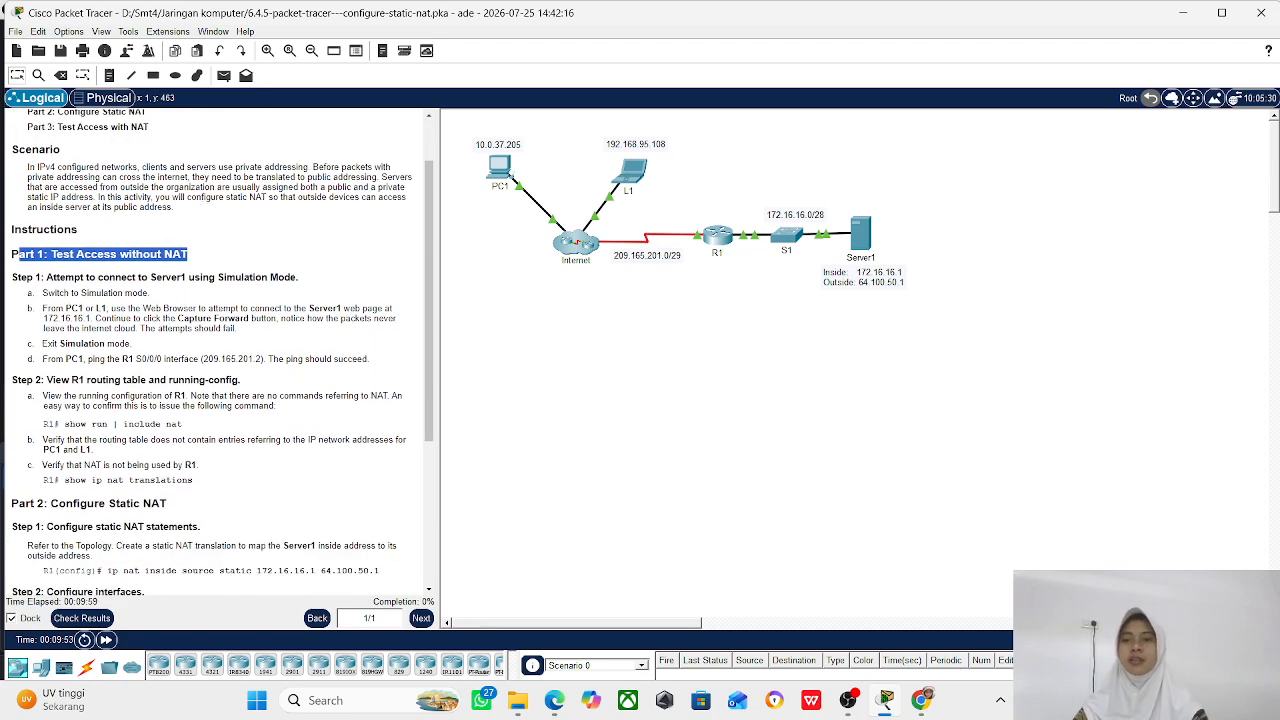
{"action": "triple_click", "coordinate": [84, 252]}
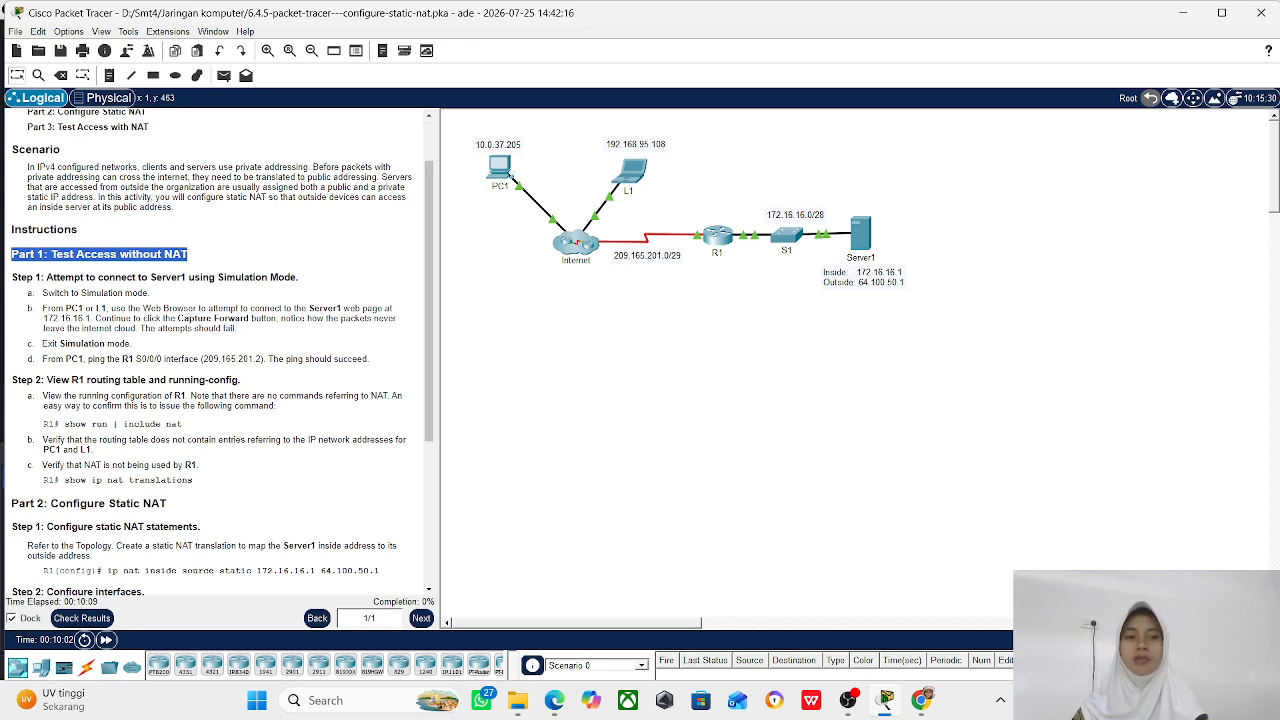
{"action": "triple_click", "coordinate": [118, 277]}
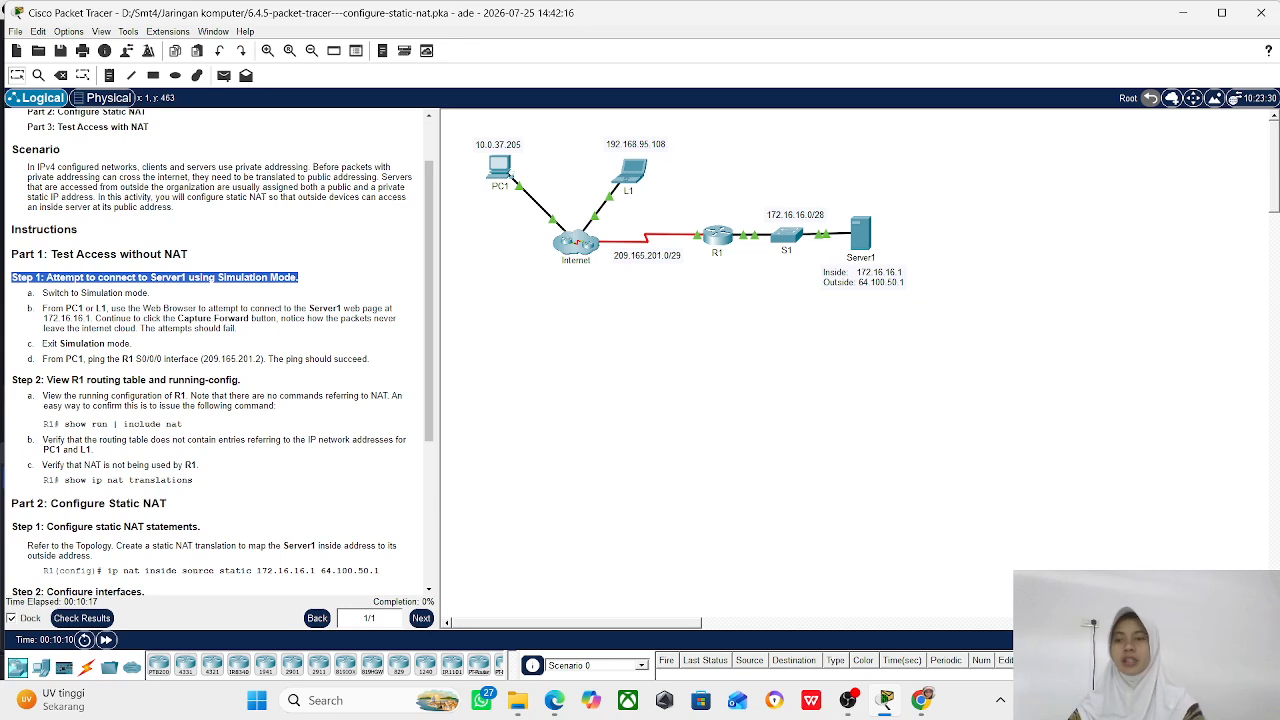
- Switch to Simulation mode and request Server1's page at 172.16.16.1 from PC1's web browser
{"action": "left_click", "coordinate": [1243, 639]}
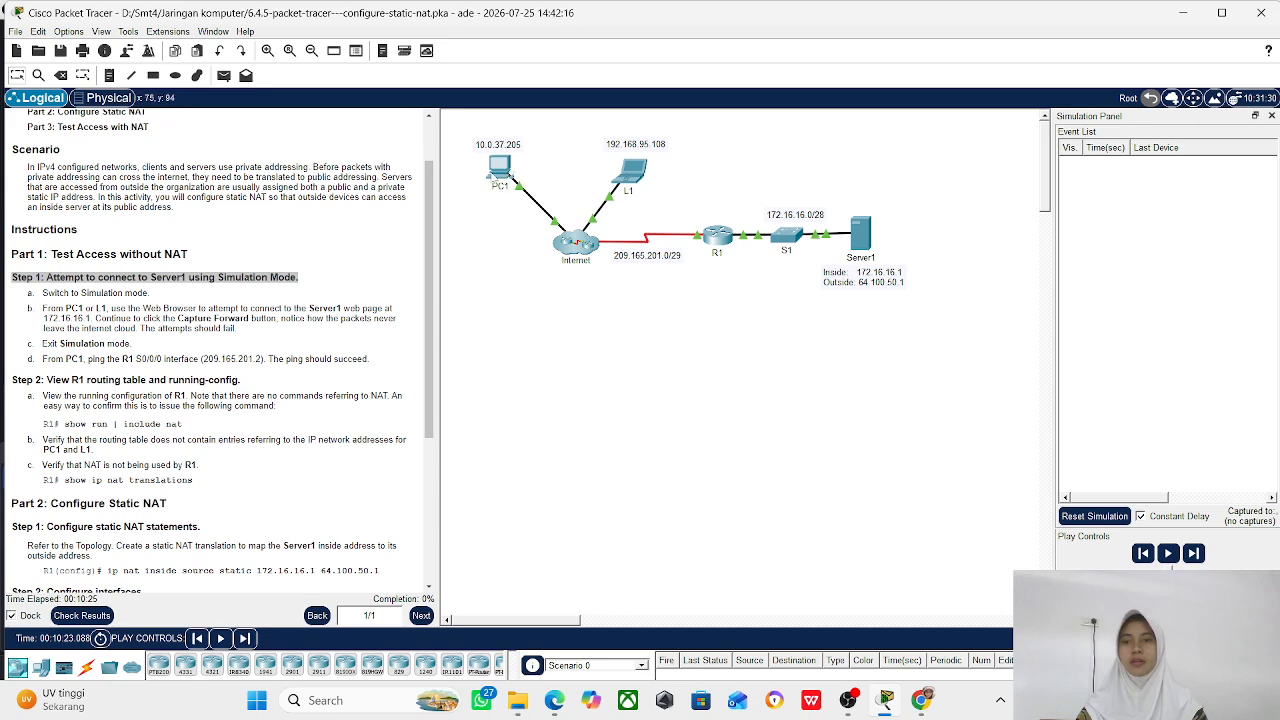
{"action": "left_click", "coordinate": [503, 172]}
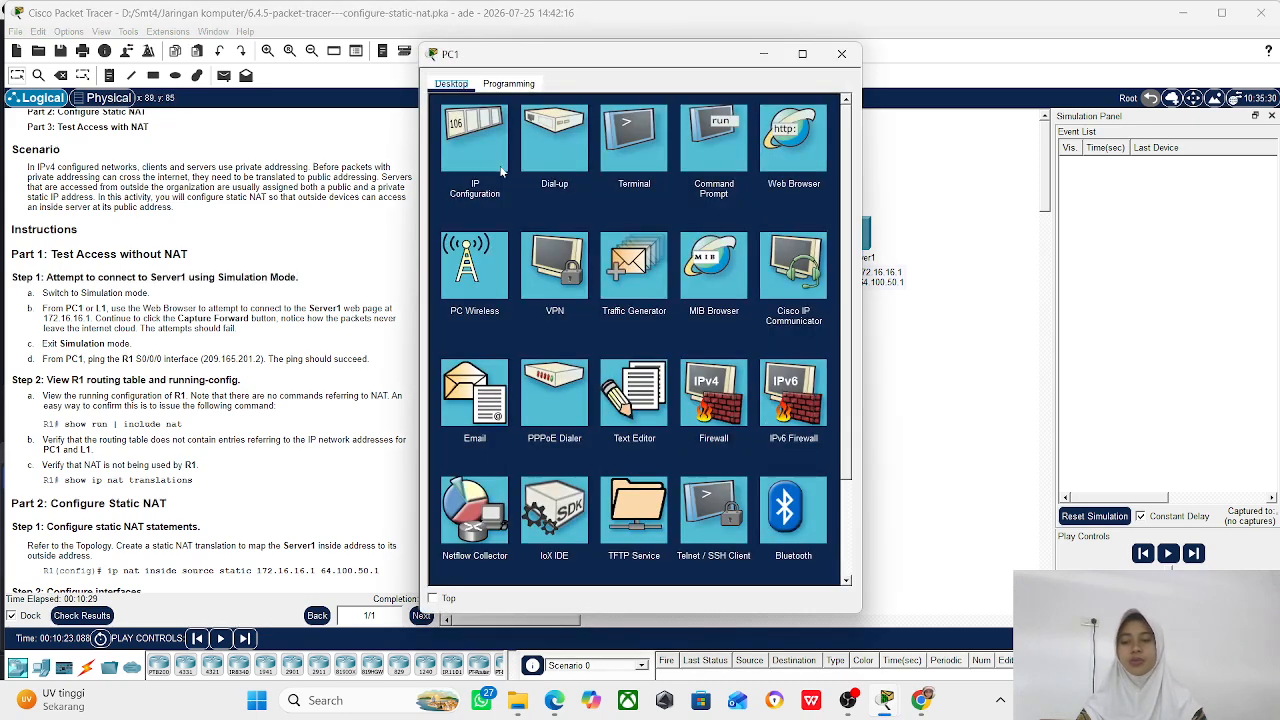
{"action": "left_click", "coordinate": [798, 160]}
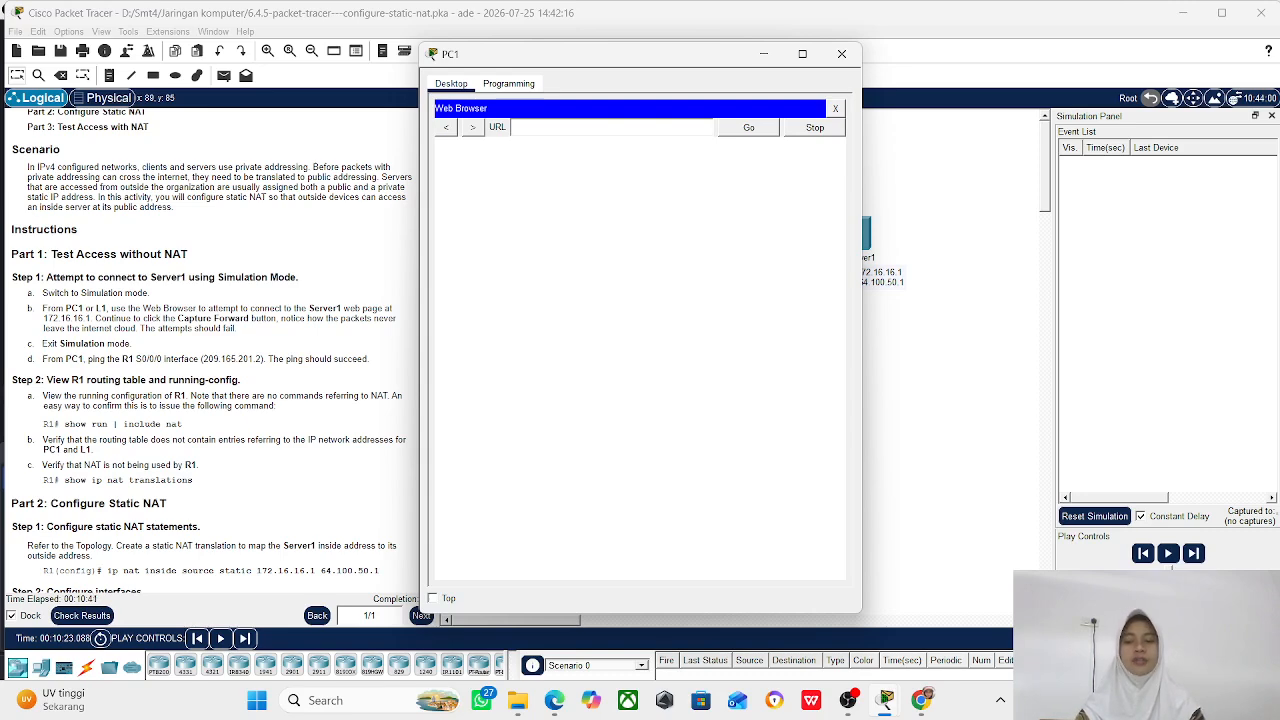
{"action": "type", "text": "172."}
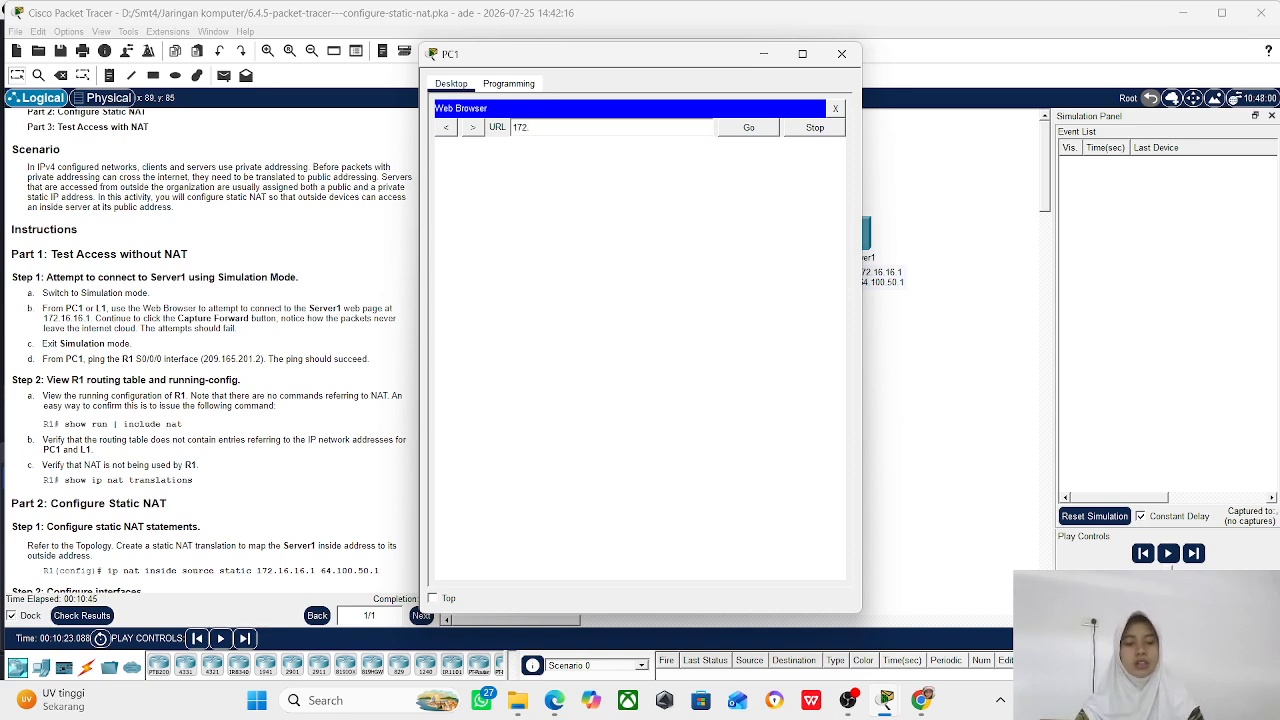
{"action": "type", "text": "16.16.1"}
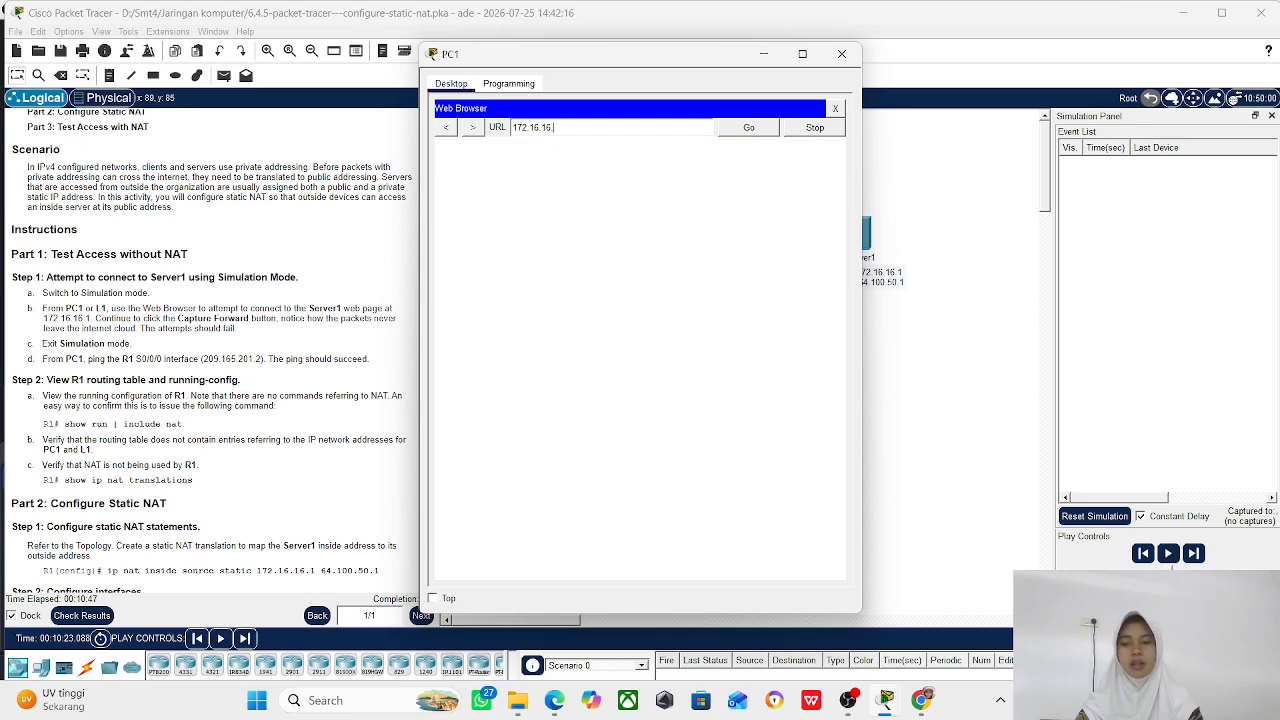
{"action": "left_click", "coordinate": [731, 132]}
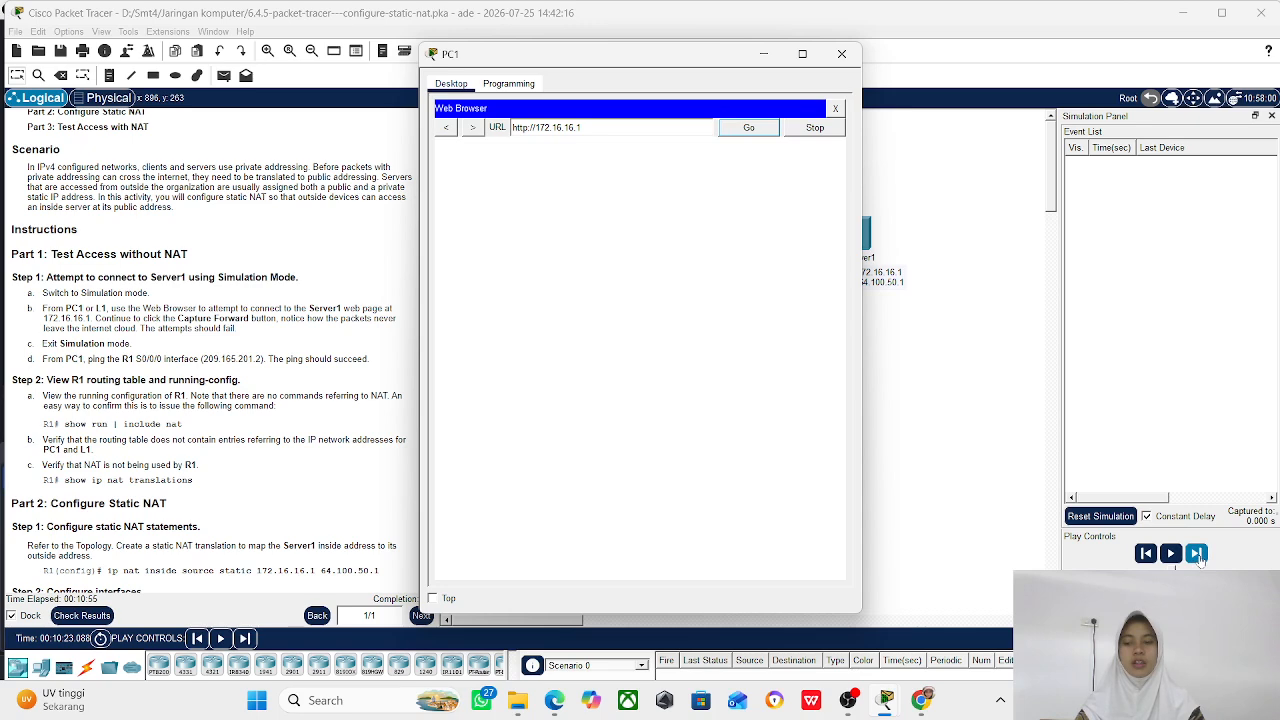
- Capture the simulated packets forward one event at a time, resending PC1's web request to 172.16.16.1 in between
{"action": "left_click", "coordinate": [1197, 554]}
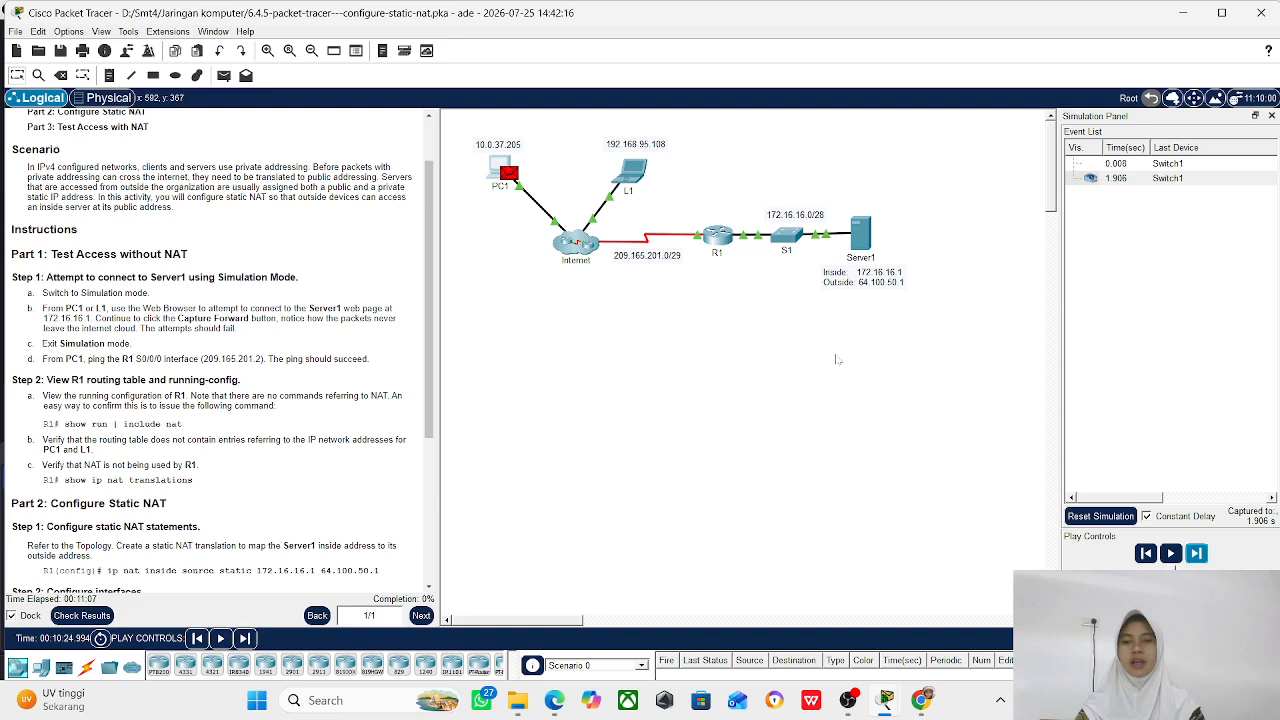
{"action": "left_click", "coordinate": [1203, 555]}
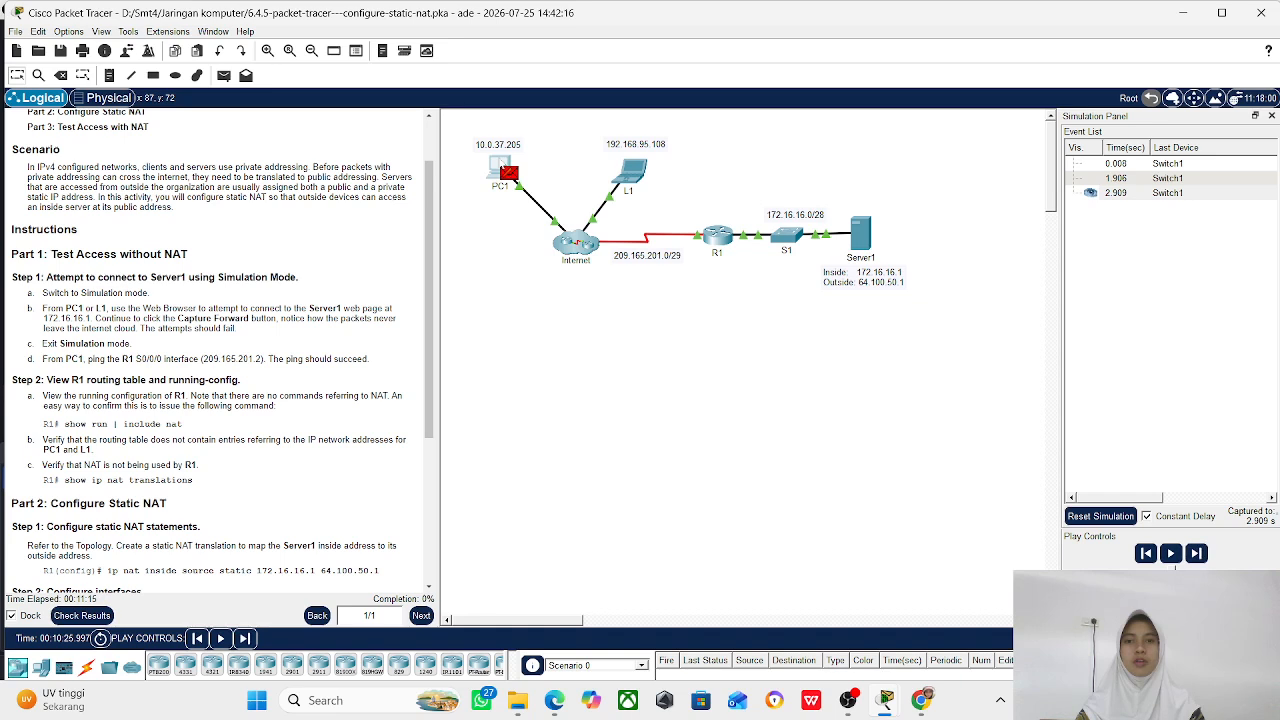
{"action": "left_click", "coordinate": [501, 168]}
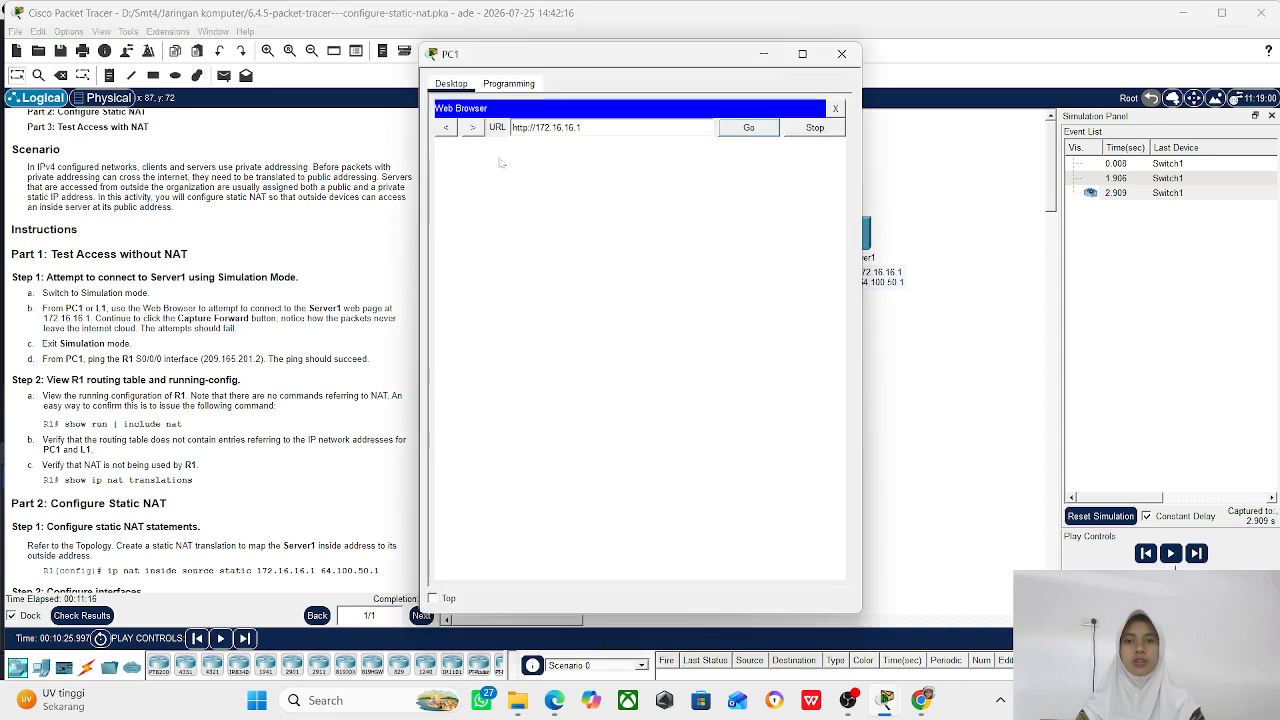
{"action": "left_click", "coordinate": [760, 135]}
{"action": "left_click", "coordinate": [760, 135]}
{"action": "left_click", "coordinate": [1195, 556]}
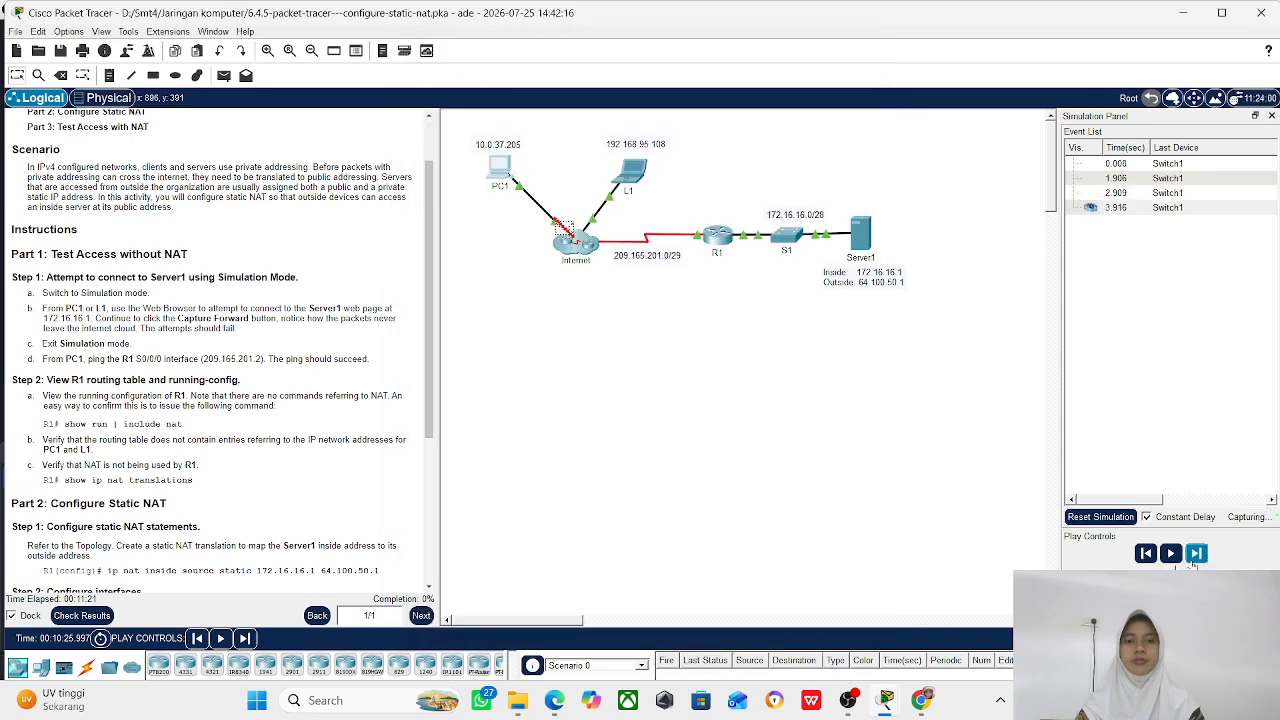
- Request the page at 172.16.16.1 again from PC1's web browser, and return to PC1's desktop applications
{"action": "left_click", "coordinate": [493, 173]}
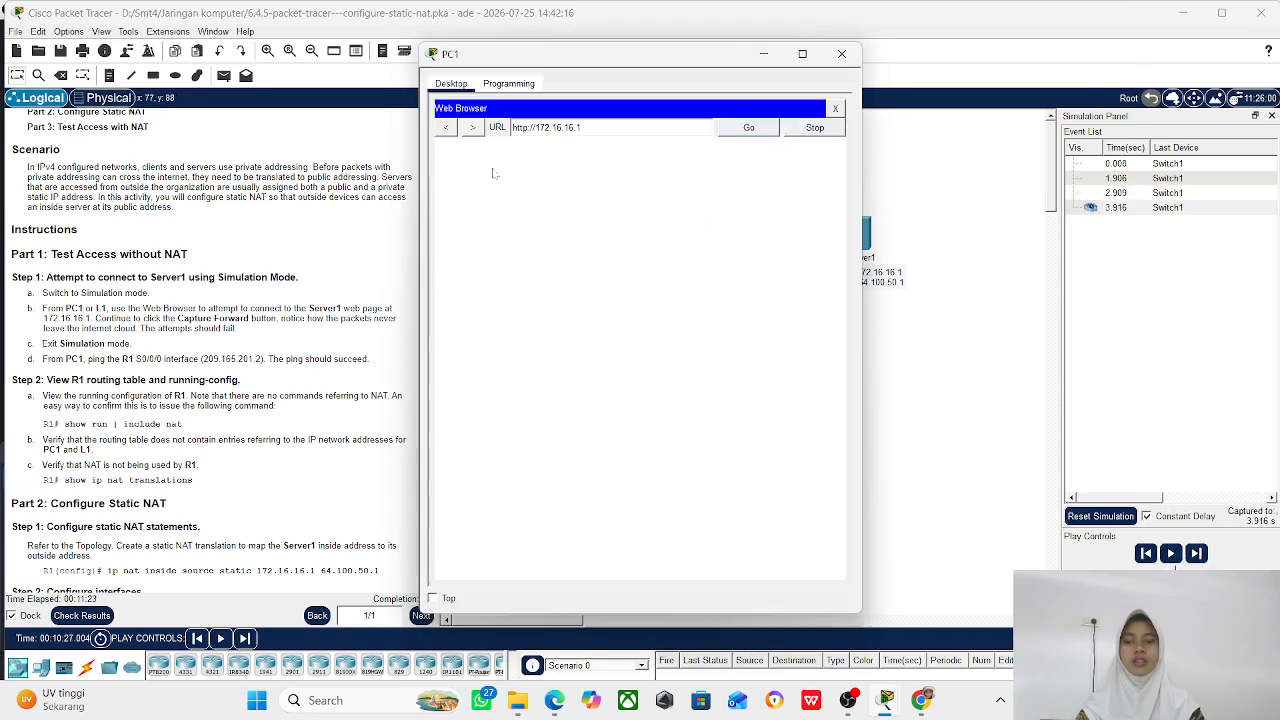
{"action": "left_click", "coordinate": [755, 130]}
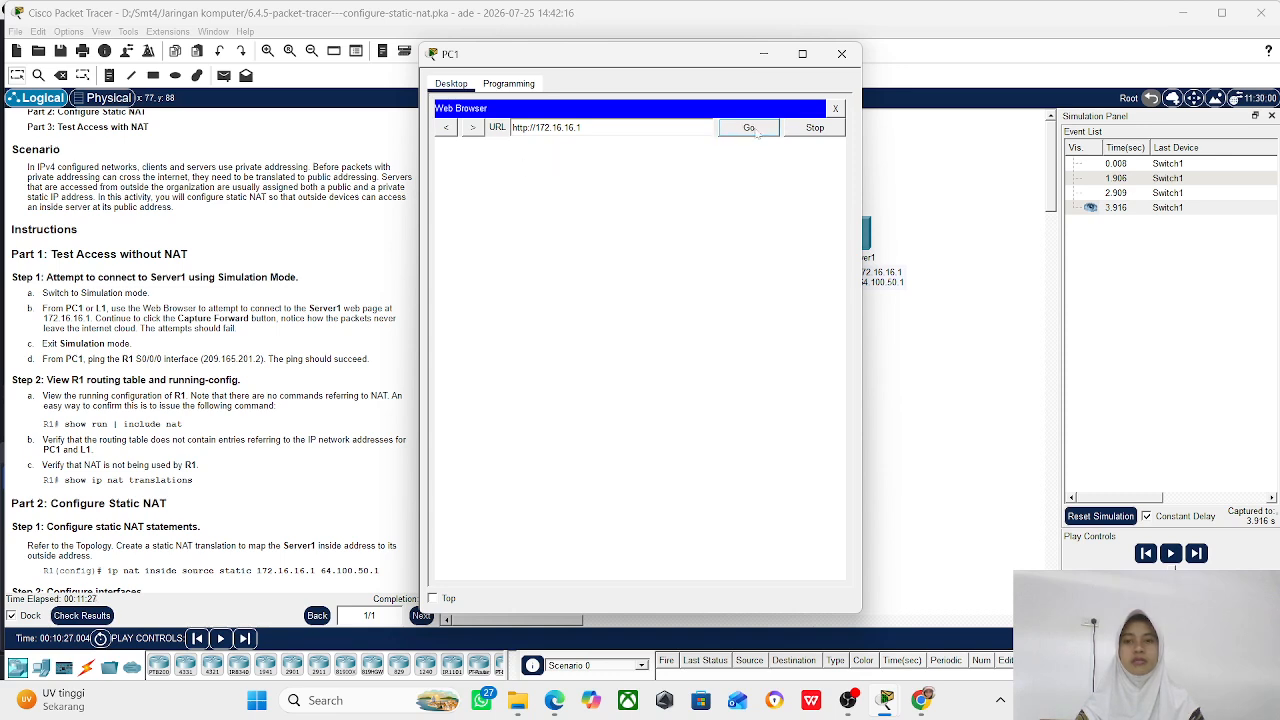
{"action": "left_click", "coordinate": [755, 130]}
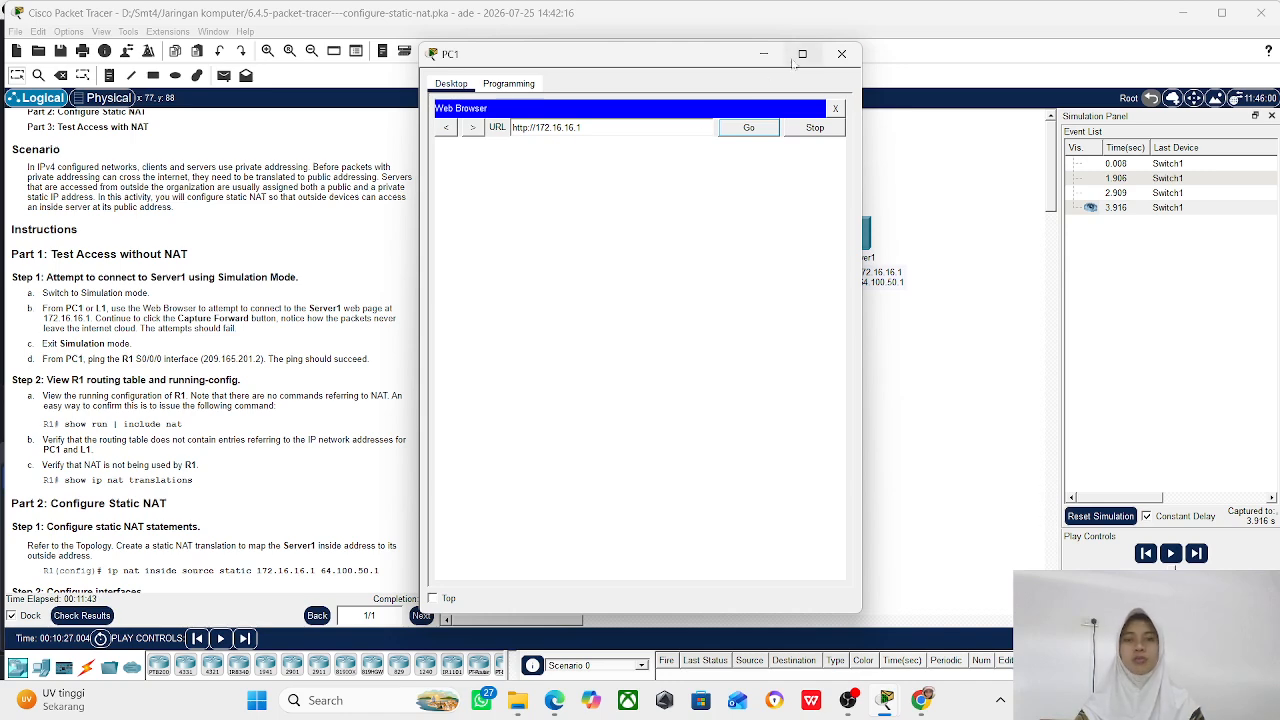
{"action": "left_click", "coordinate": [840, 52]}
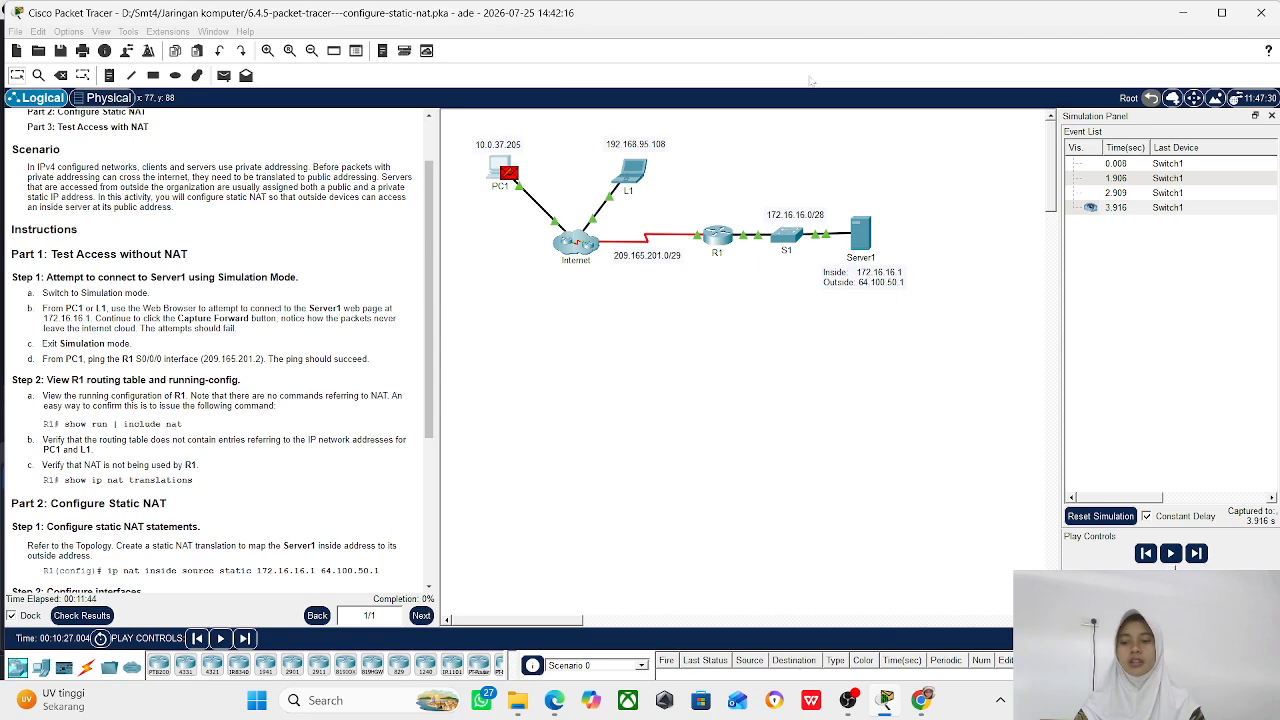
{"action": "left_click", "coordinate": [500, 168]}
{"action": "left_click", "coordinate": [476, 132]}
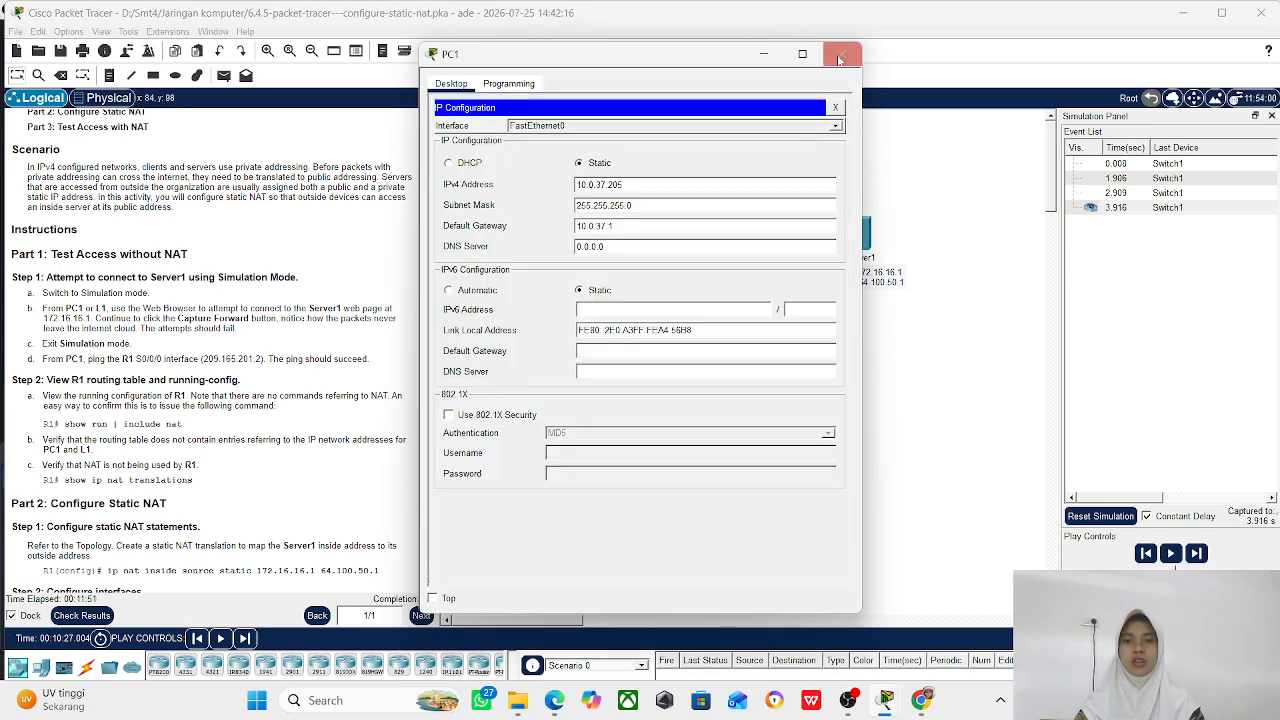
{"action": "left_click", "coordinate": [834, 107]}
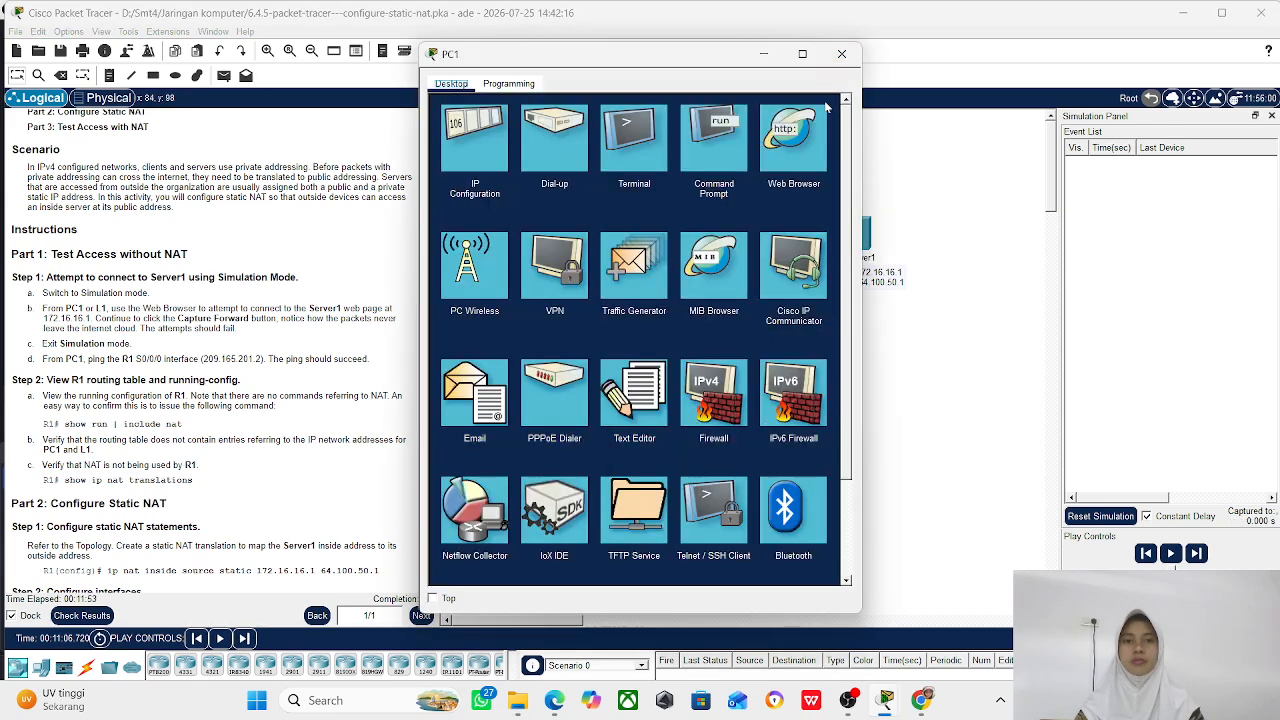
{"action": "left_click", "coordinate": [630, 126]}
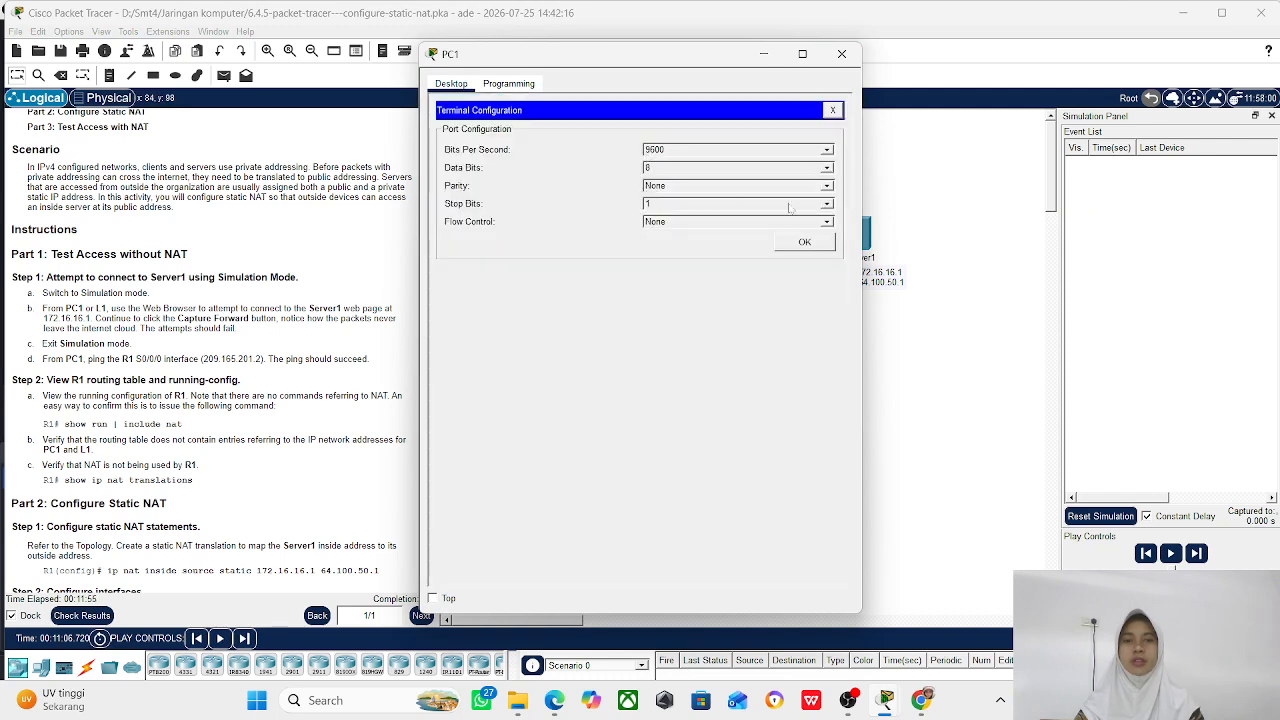
{"action": "left_click", "coordinate": [806, 245]}
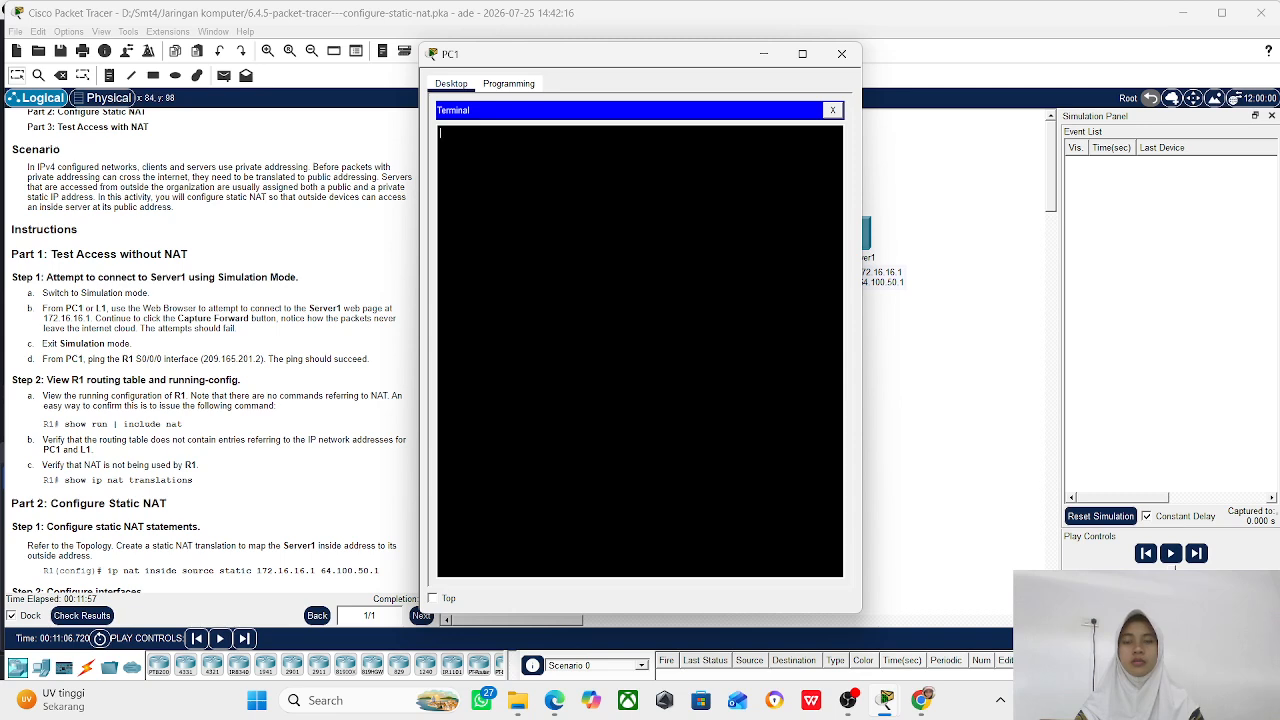
{"action": "key", "text": "Return"}
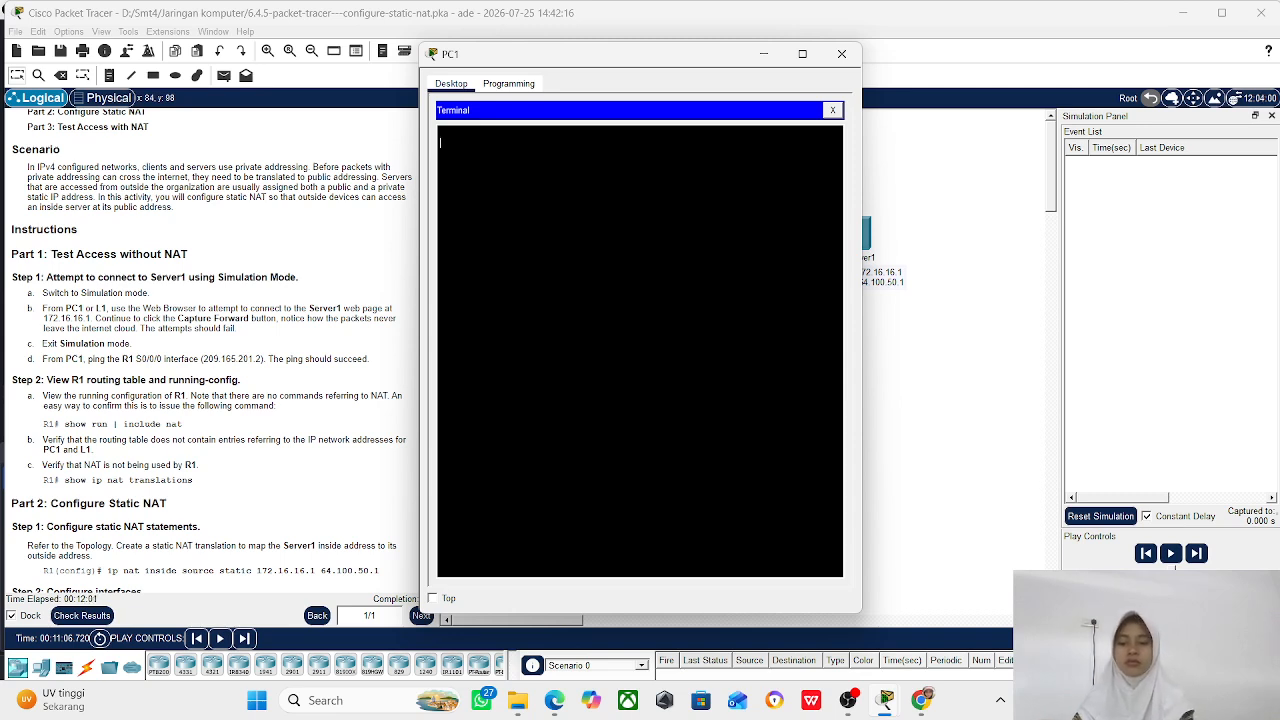
{"action": "key", "text": "Return"}
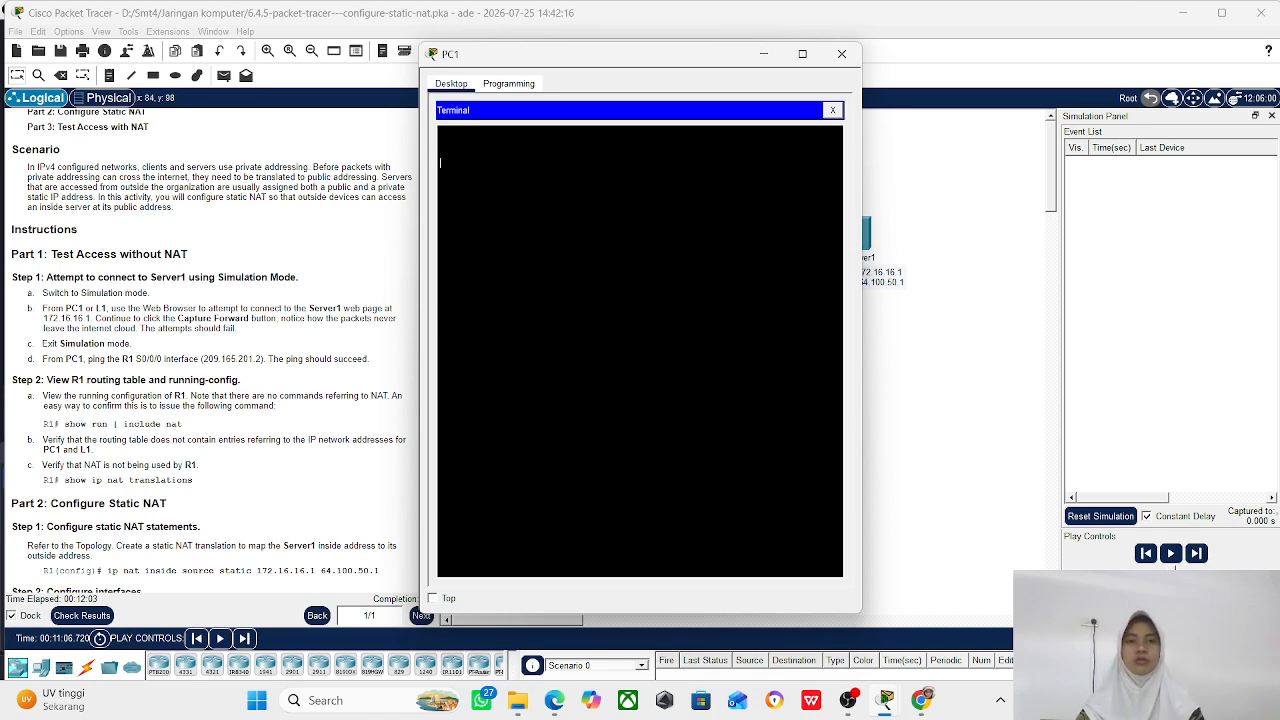
{"action": "left_click", "coordinate": [832, 110]}
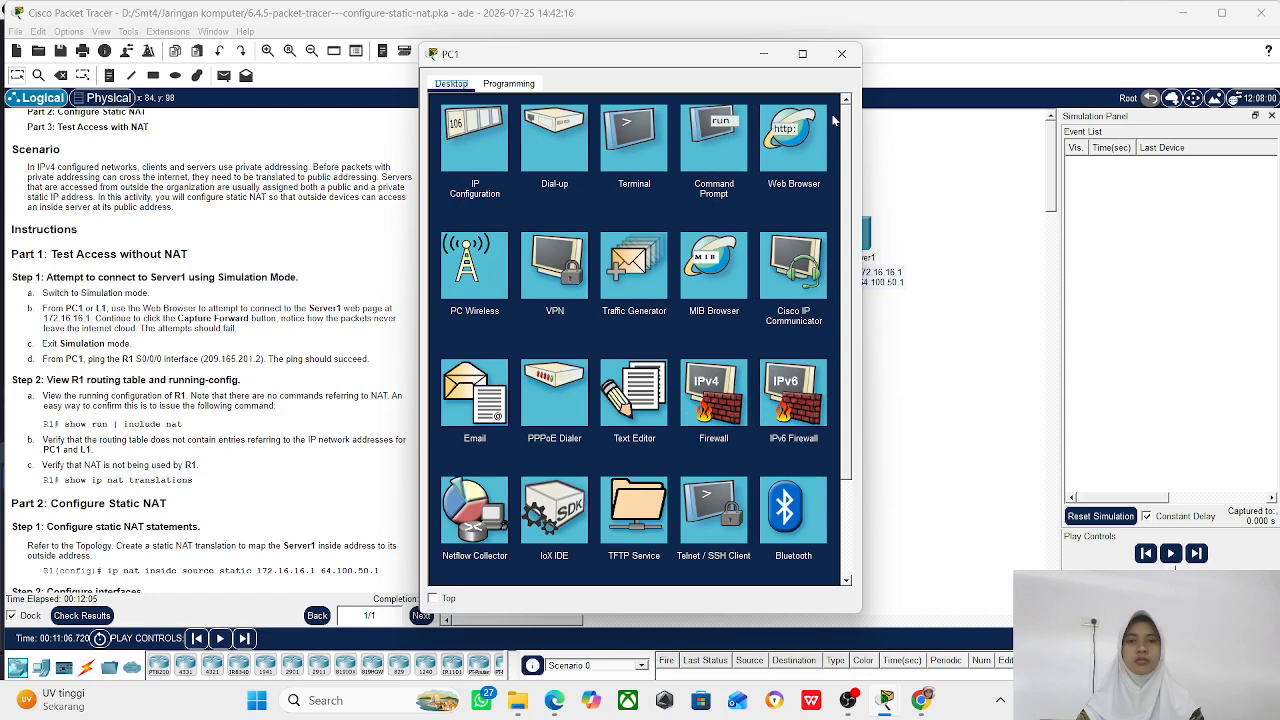
- Ping R1's S0/0/0 interface at 209.165.201.2 from PC1's command prompt, with the PC1 window moved clear of the topology
{"action": "left_click", "coordinate": [701, 137]}
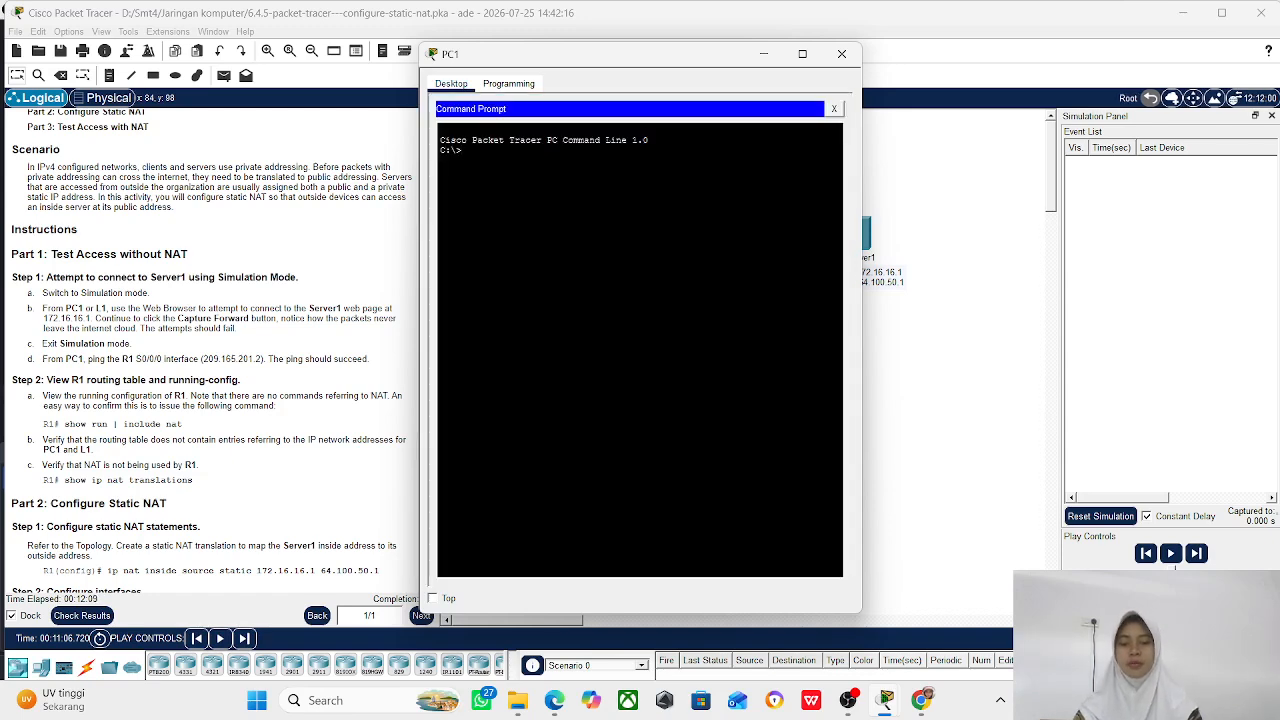
{"action": "type", "text": "pin"}
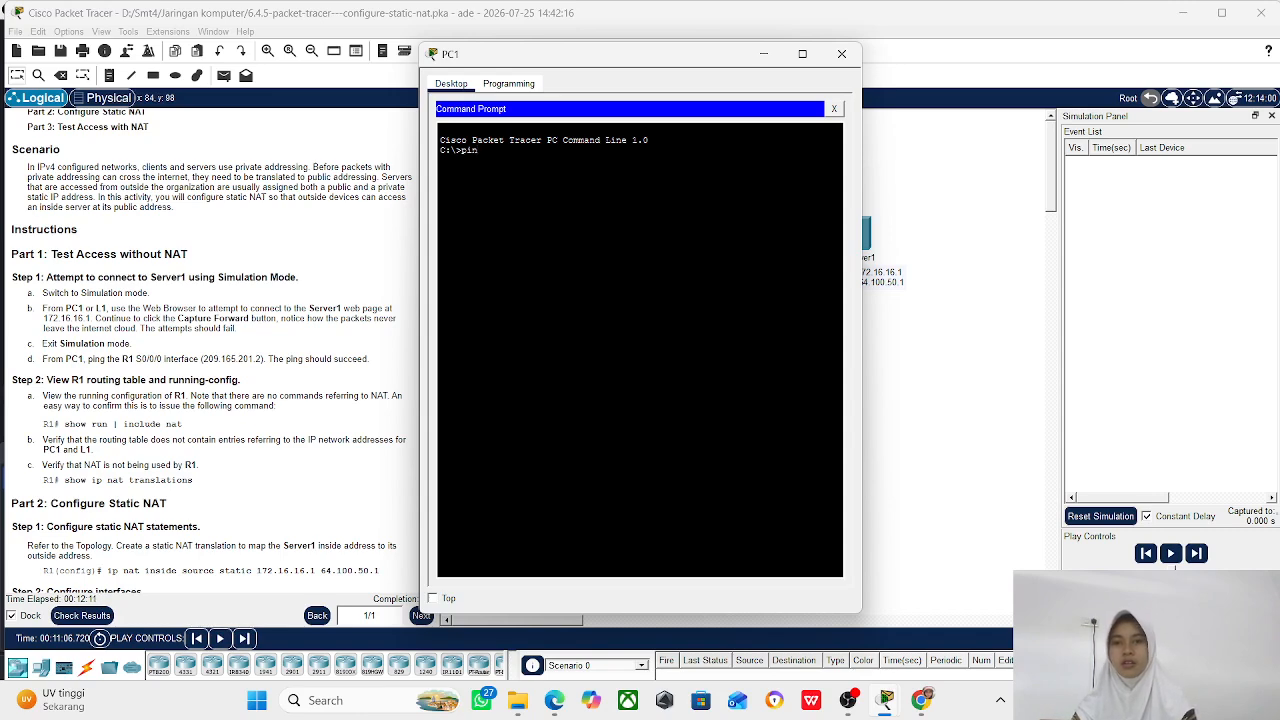
{"action": "type", "text": "g "}
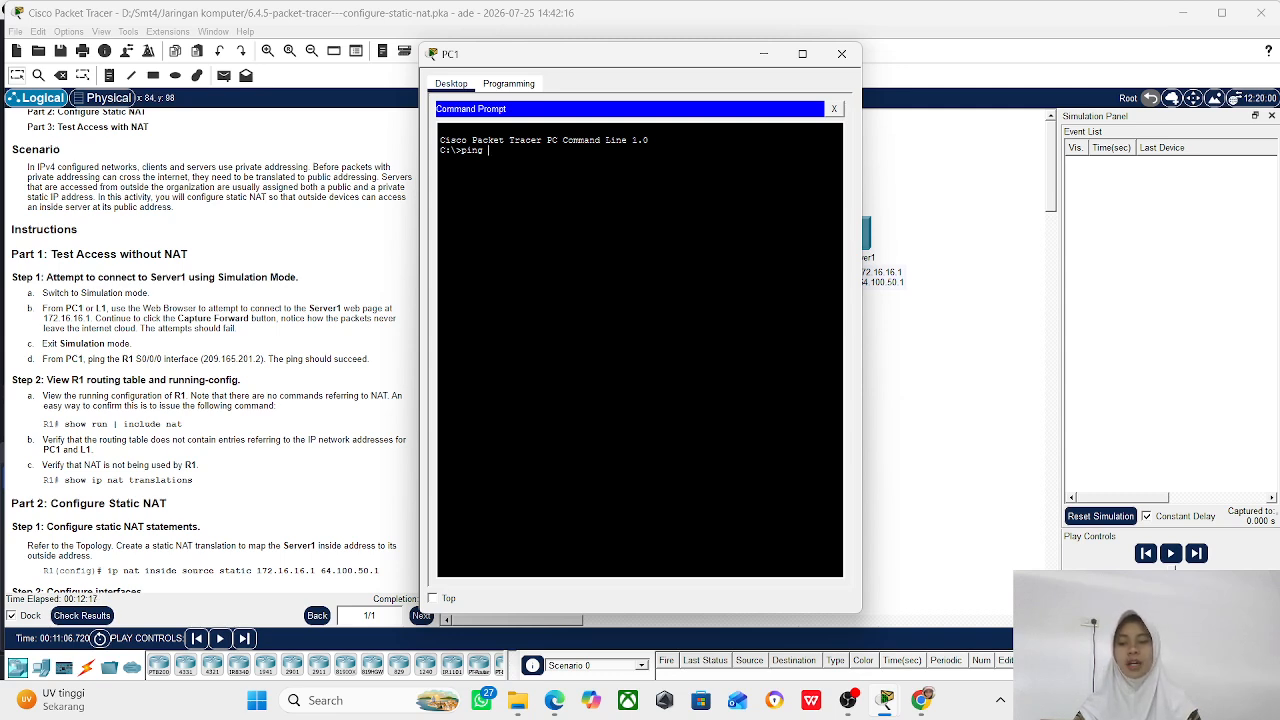
{"action": "type", "text": "20"}
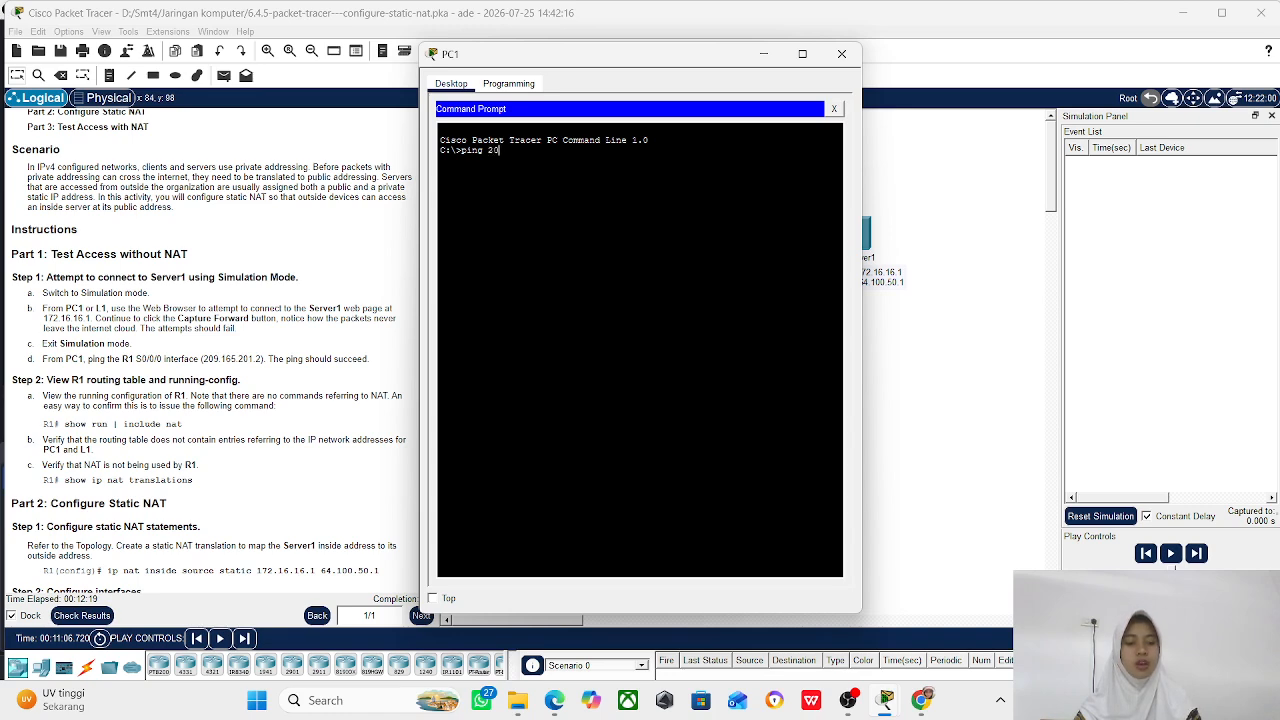
{"action": "type", "text": "9.16"}
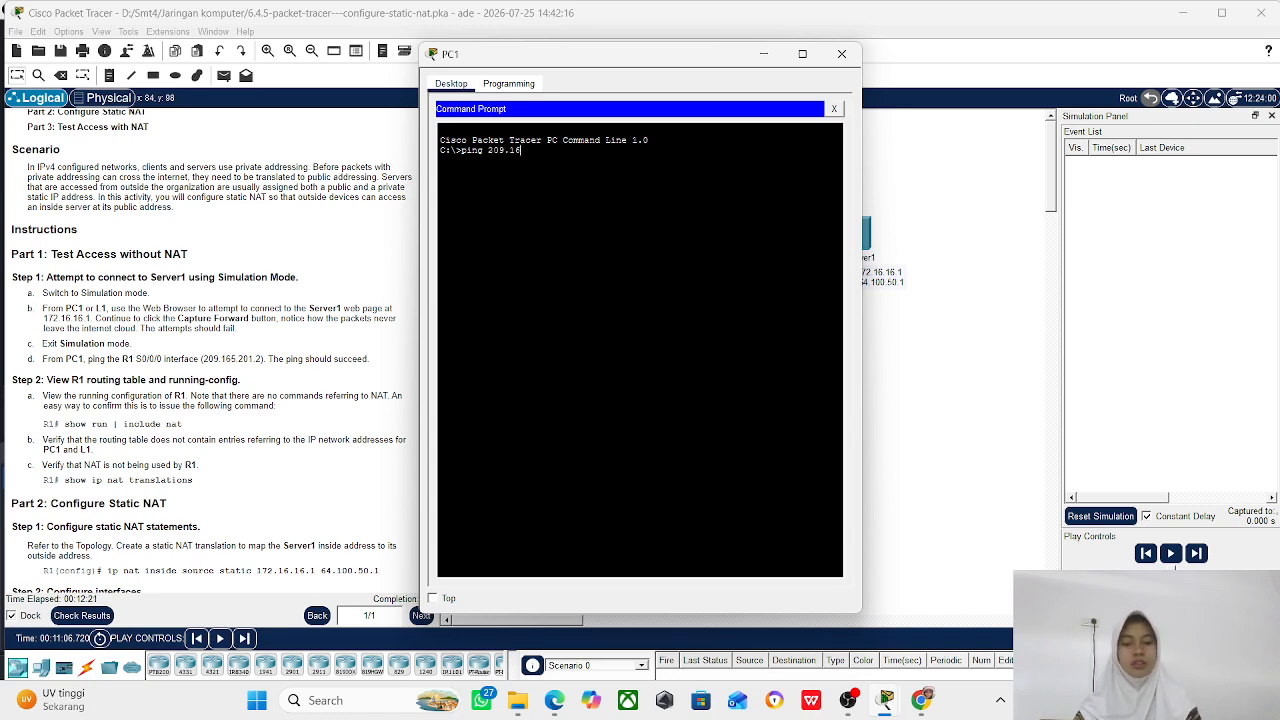
{"action": "type", "text": "5.201.2"}
{"action": "left_click_drag", "start_coordinate": [726, 143], "coordinate": [940, 294]}
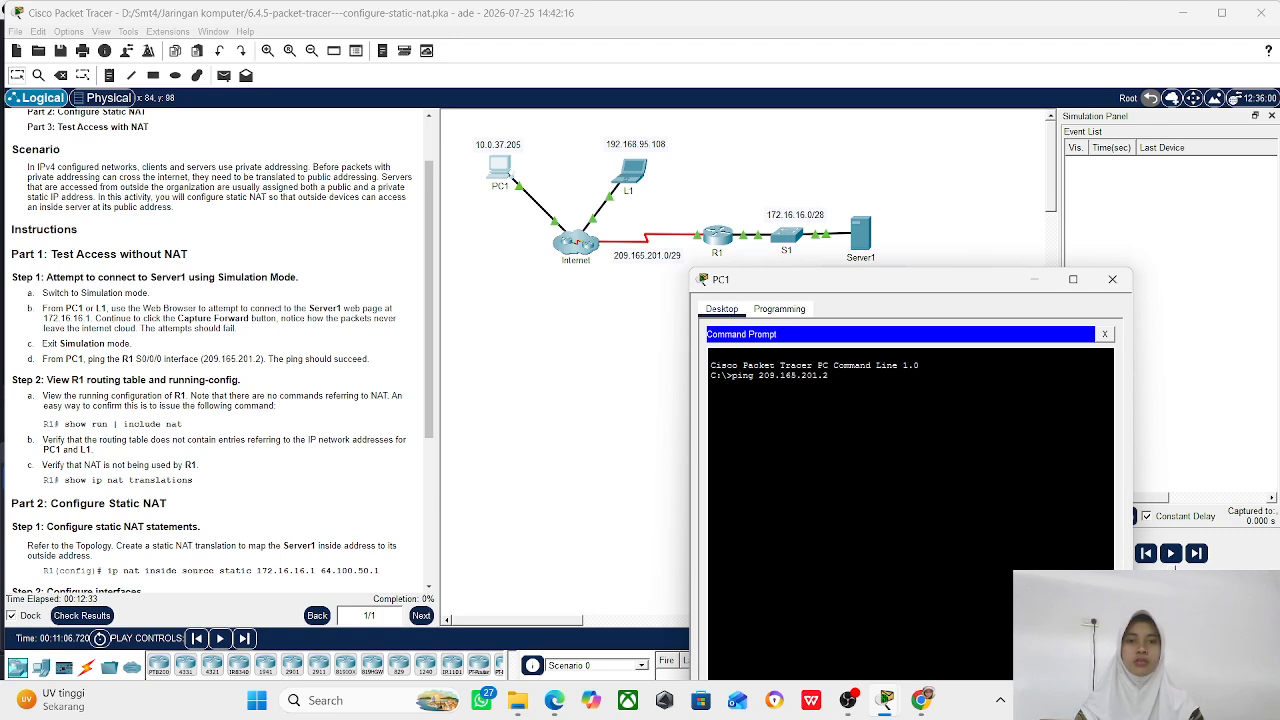
{"action": "key", "text": "Return"}
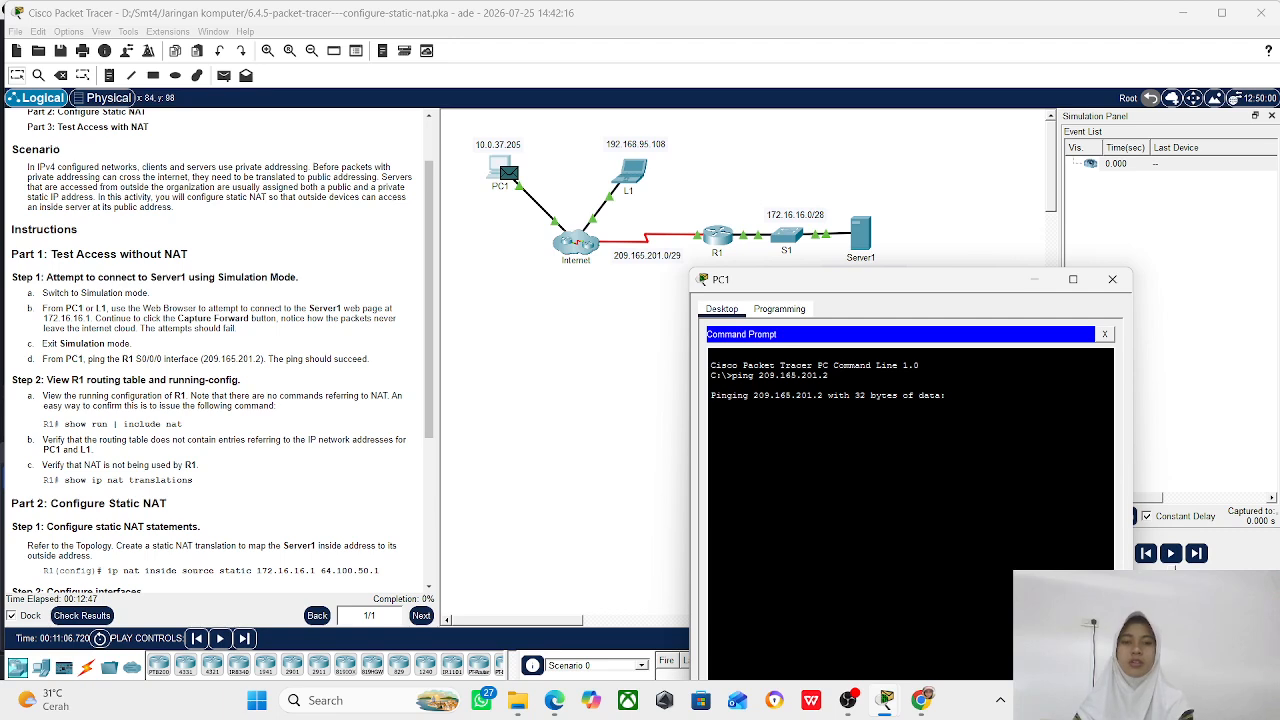
- Interrupt the running ping and try pinging 209.165.201.0 from PC1's command prompt, repositioning the PC1 window to check the topology addresses
{"action": "key", "text": "ctrl+c"}
{"action": "key", "text": "Up"}
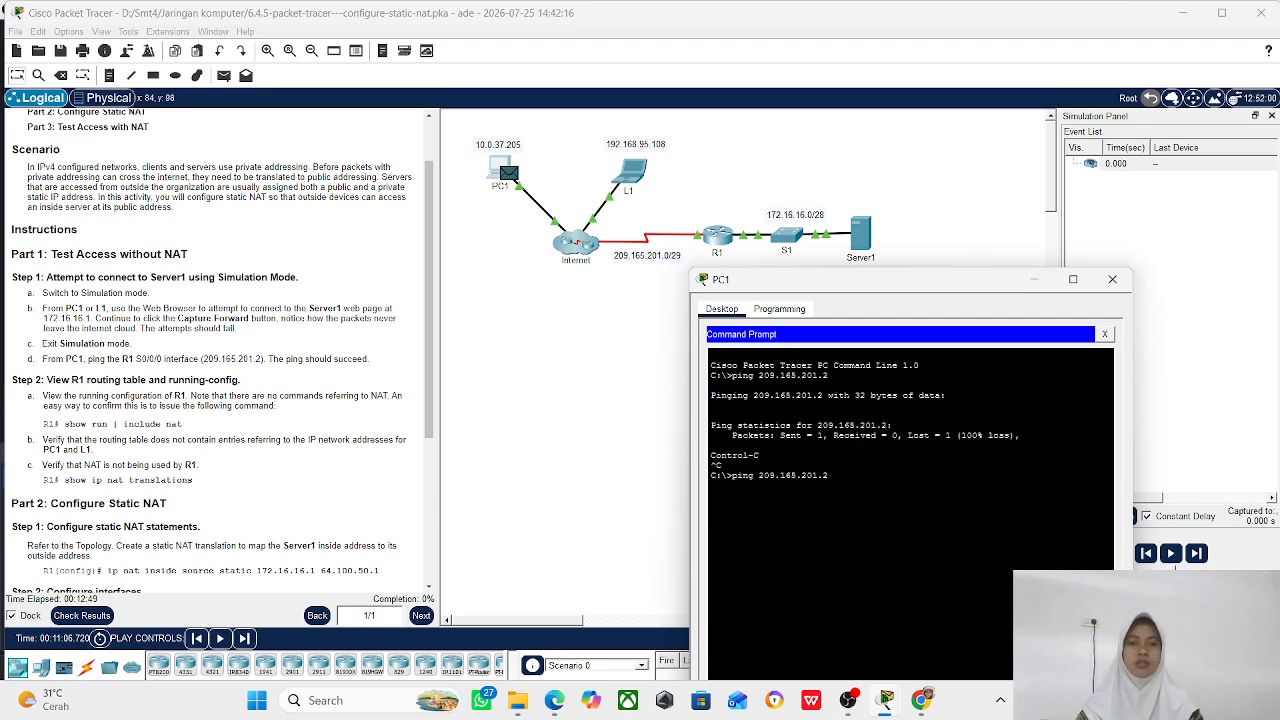
{"action": "key", "text": "BackSpace"}
{"action": "type", "text": "0"}
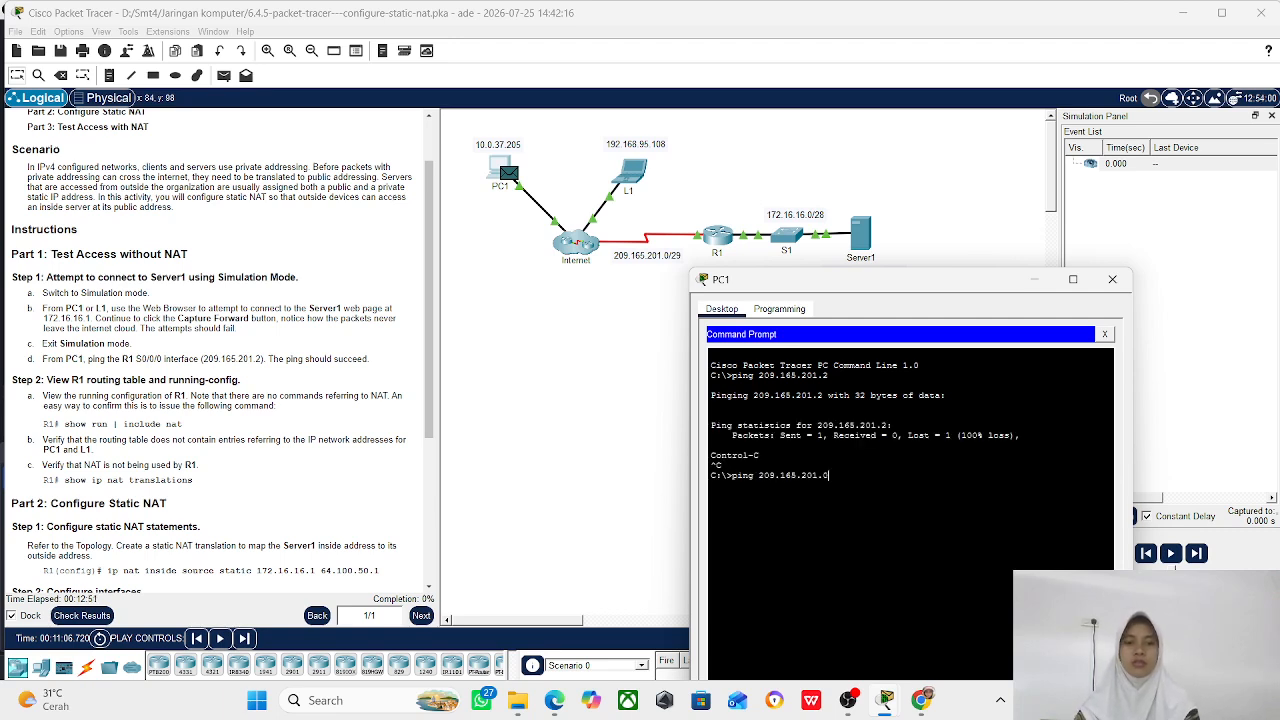
{"action": "key", "text": "Return"}
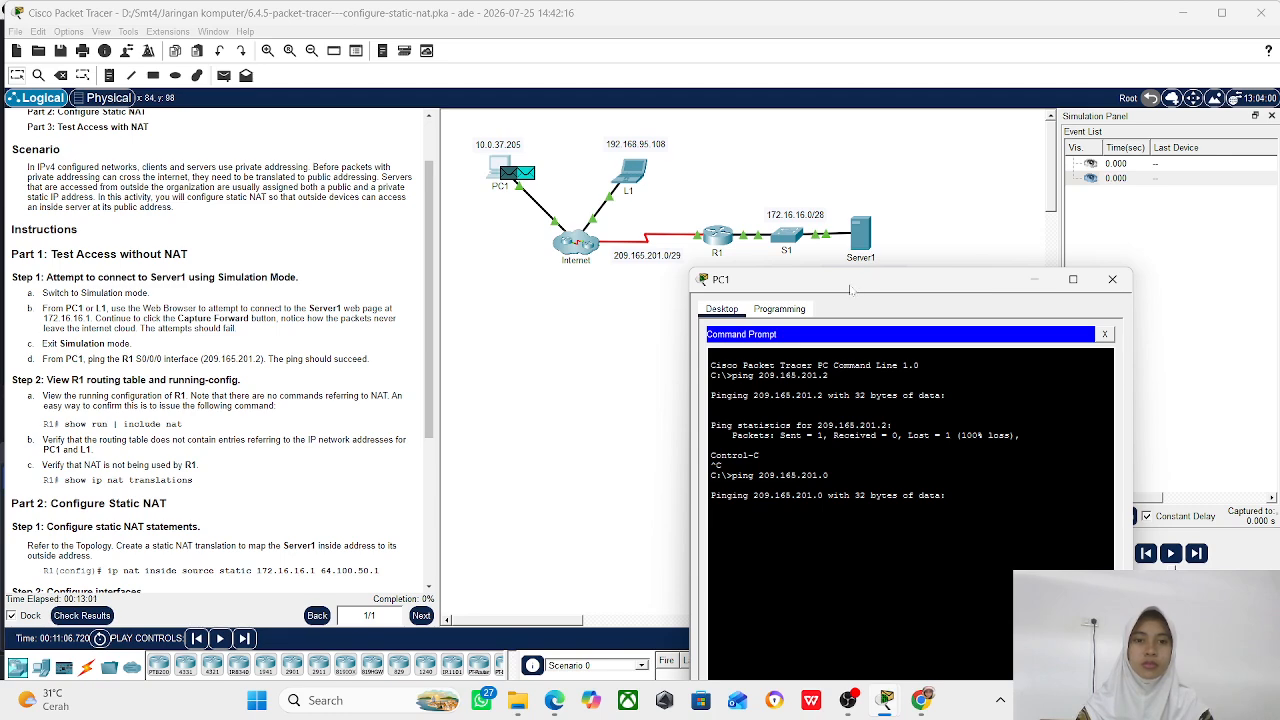
{"action": "left_click_drag", "start_coordinate": [848, 287], "coordinate": [864, 363]}
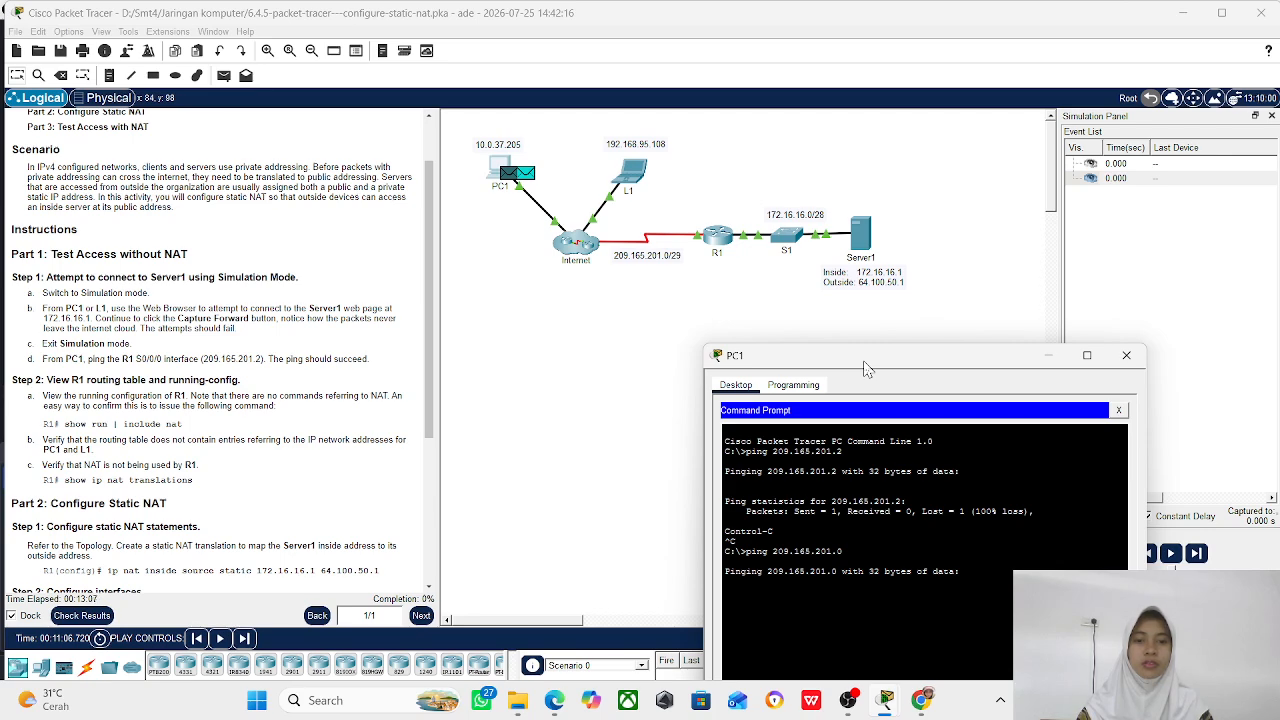
{"action": "left_click_drag", "start_coordinate": [866, 368], "coordinate": [886, 297]}
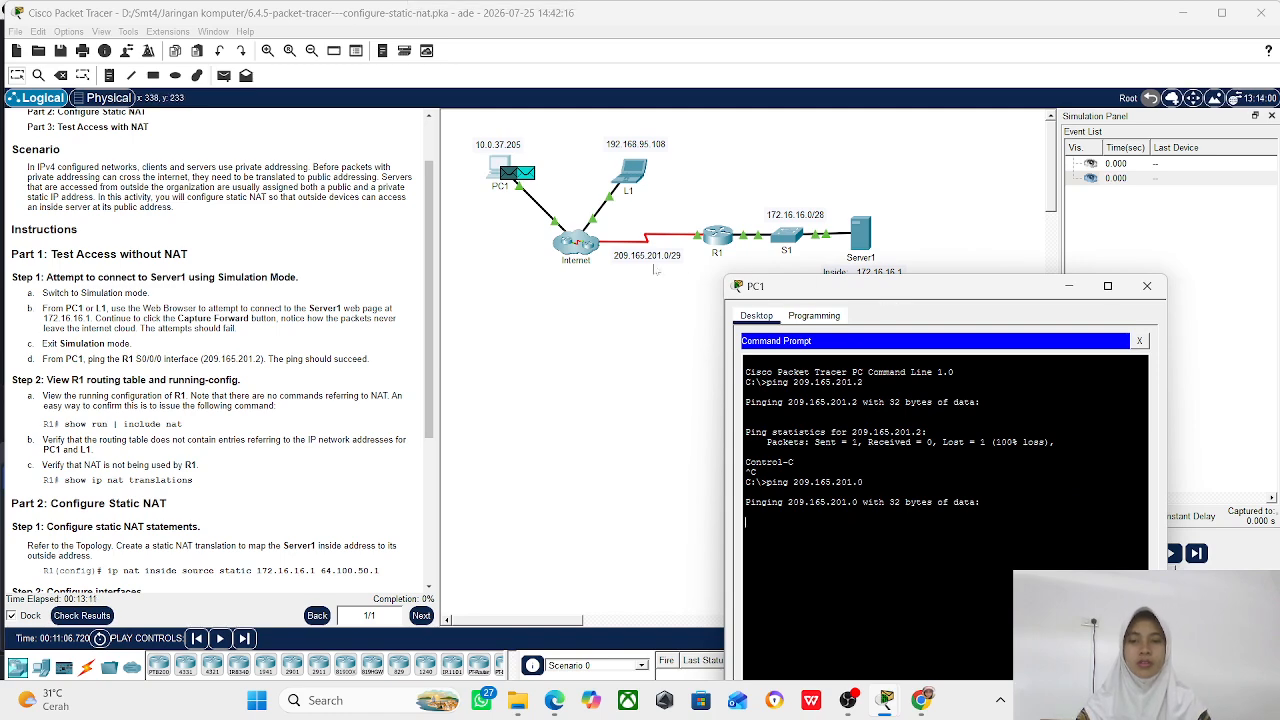
{"action": "left_click", "coordinate": [715, 242]}
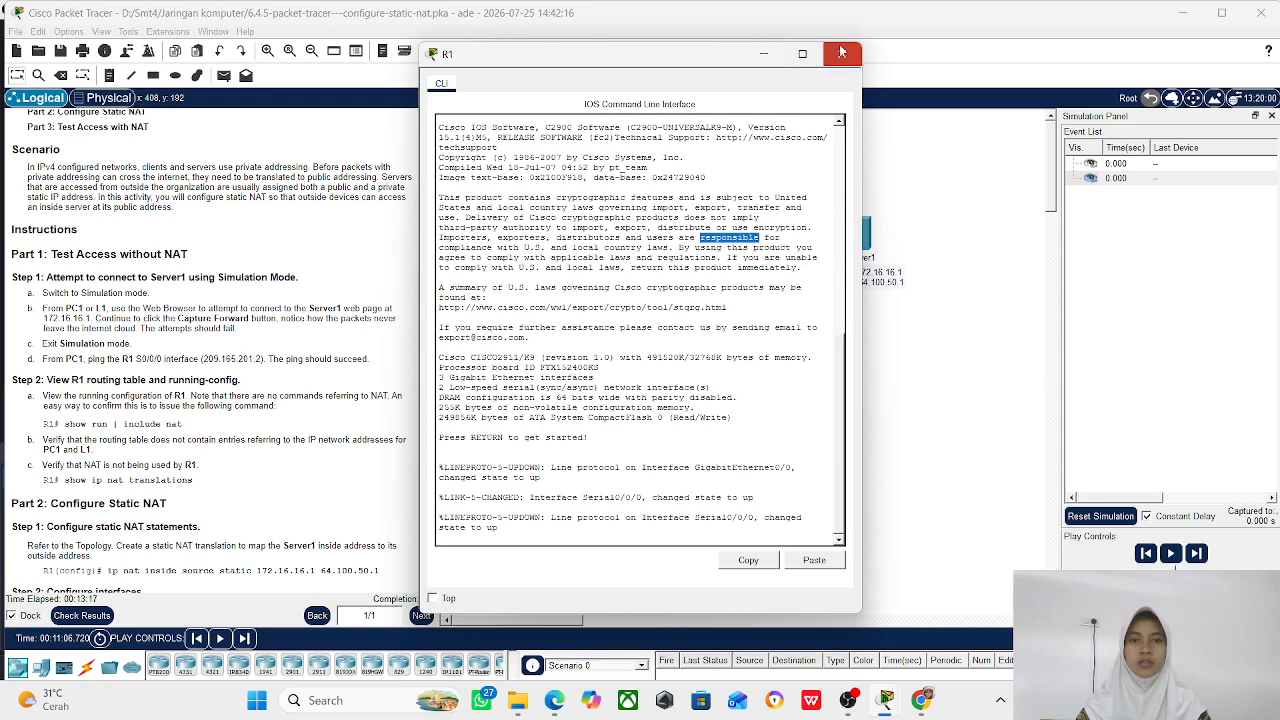
{"action": "left_click", "coordinate": [841, 49]}
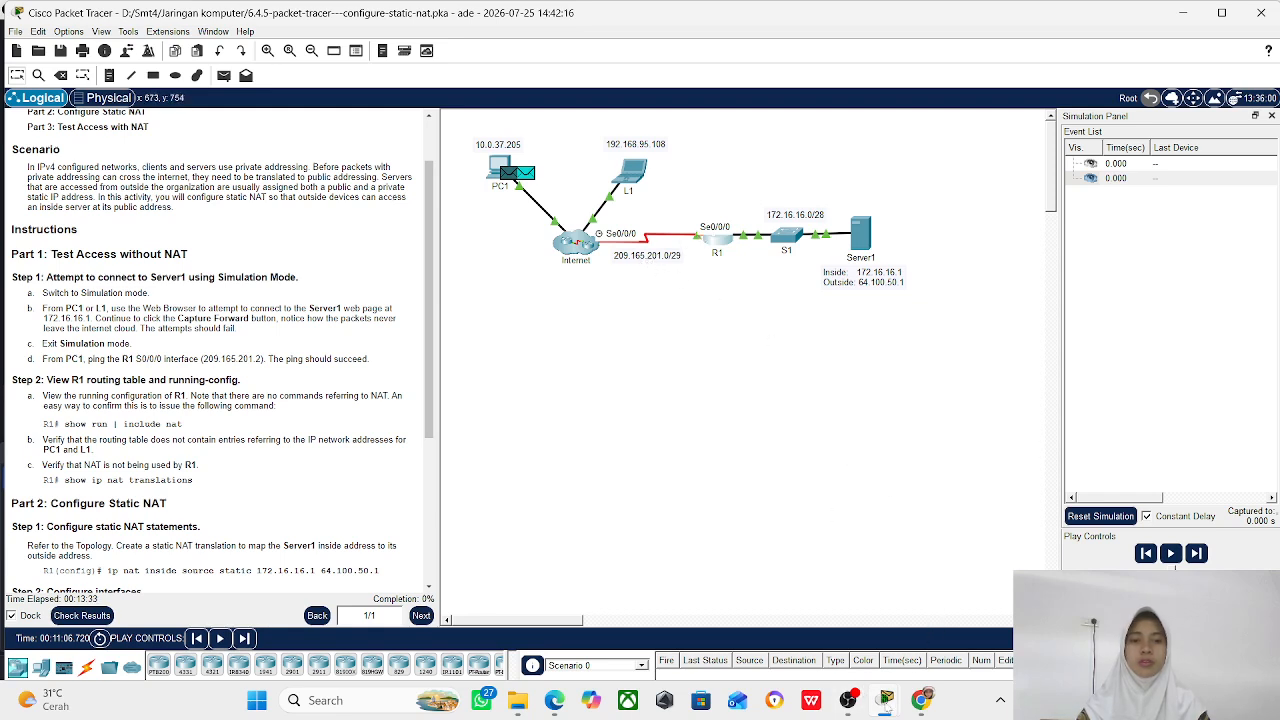
{"action": "mouse_move", "coordinate": [912, 703]}
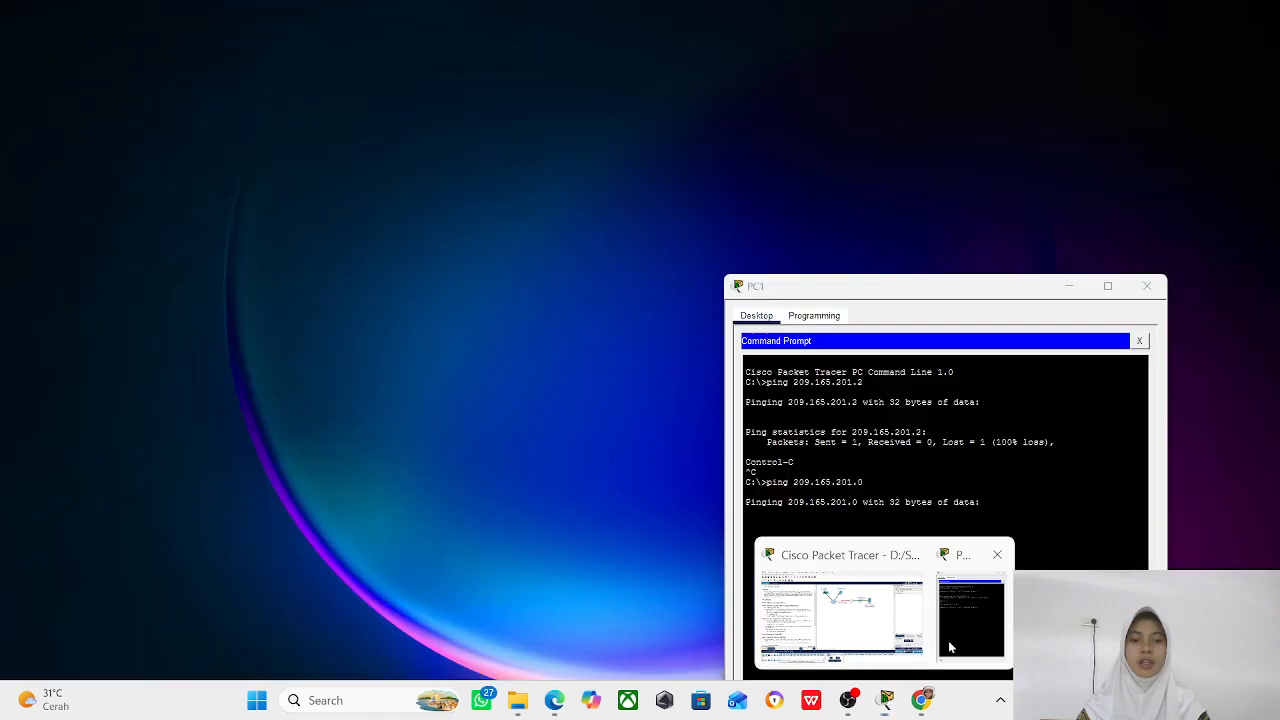
{"action": "left_click", "coordinate": [971, 600]}
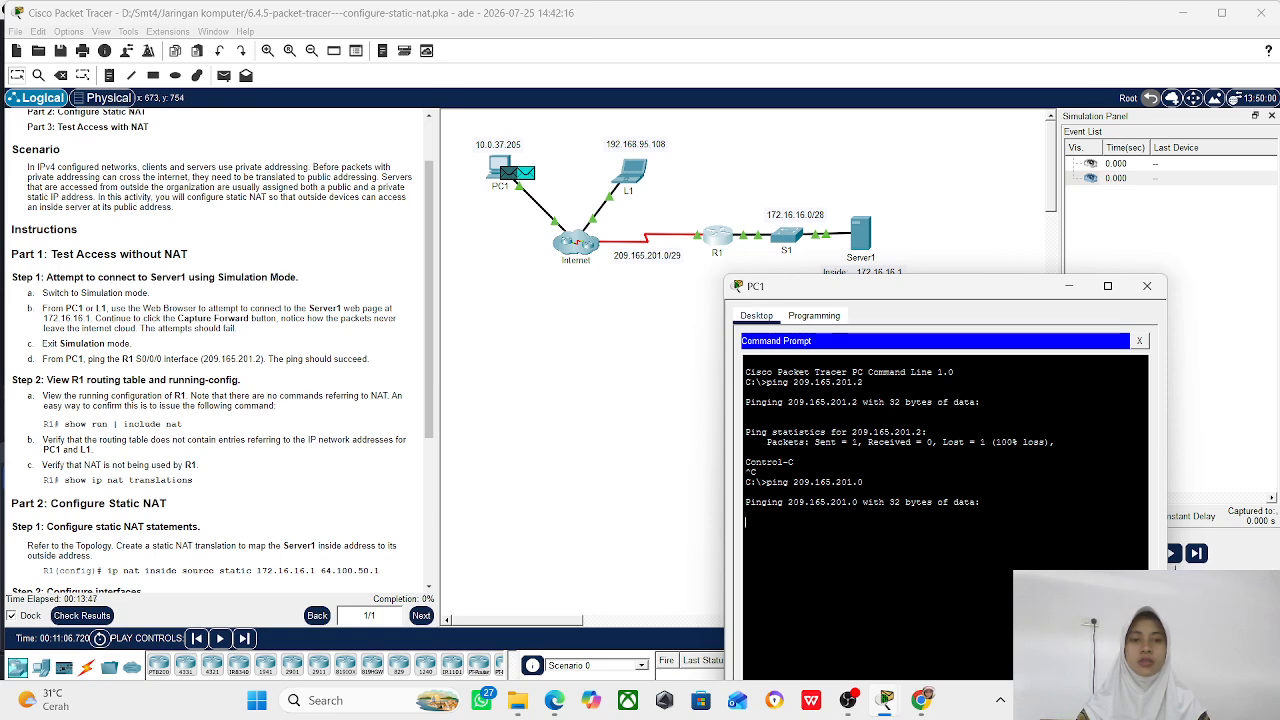
- Interrupt the ping, close PC1's command prompt and window, and switch from Simulation to Realtime mode
{"action": "key", "text": "ctrl+c"}
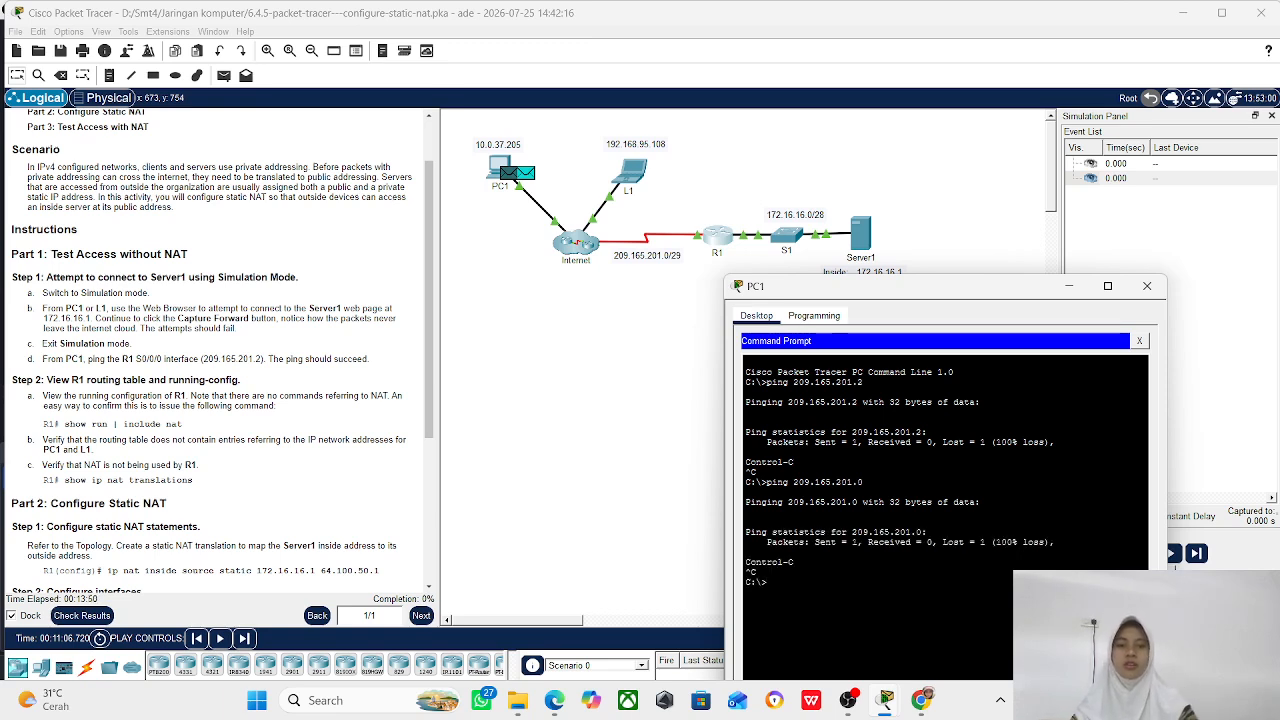
{"action": "left_click", "coordinate": [1139, 341]}
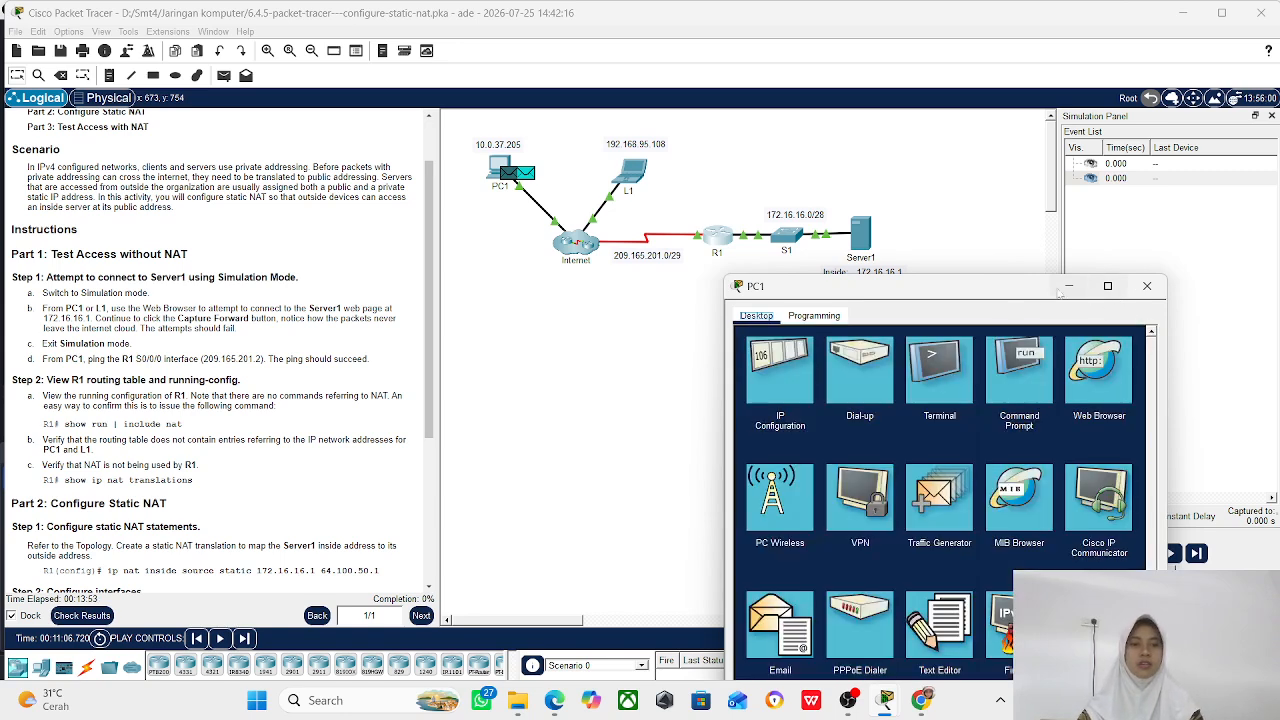
{"action": "left_click_drag", "start_coordinate": [986, 288], "coordinate": [967, 205]}
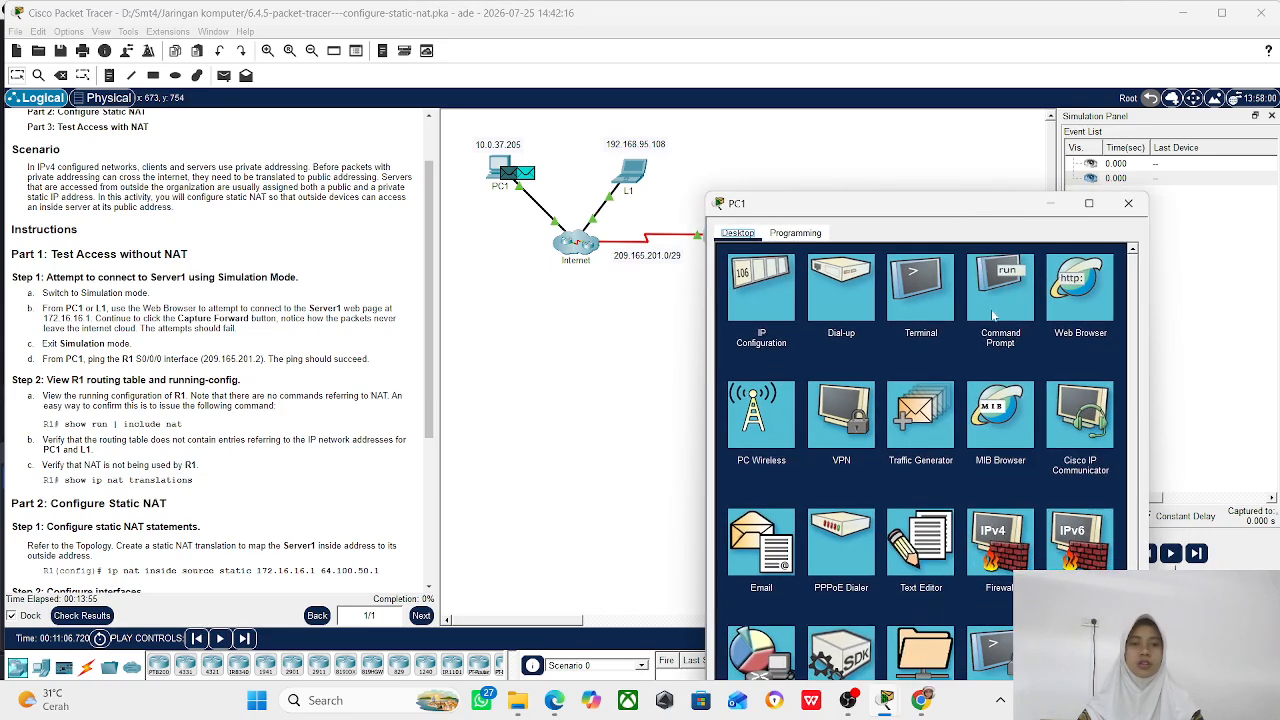
{"action": "left_click", "coordinate": [1128, 203]}
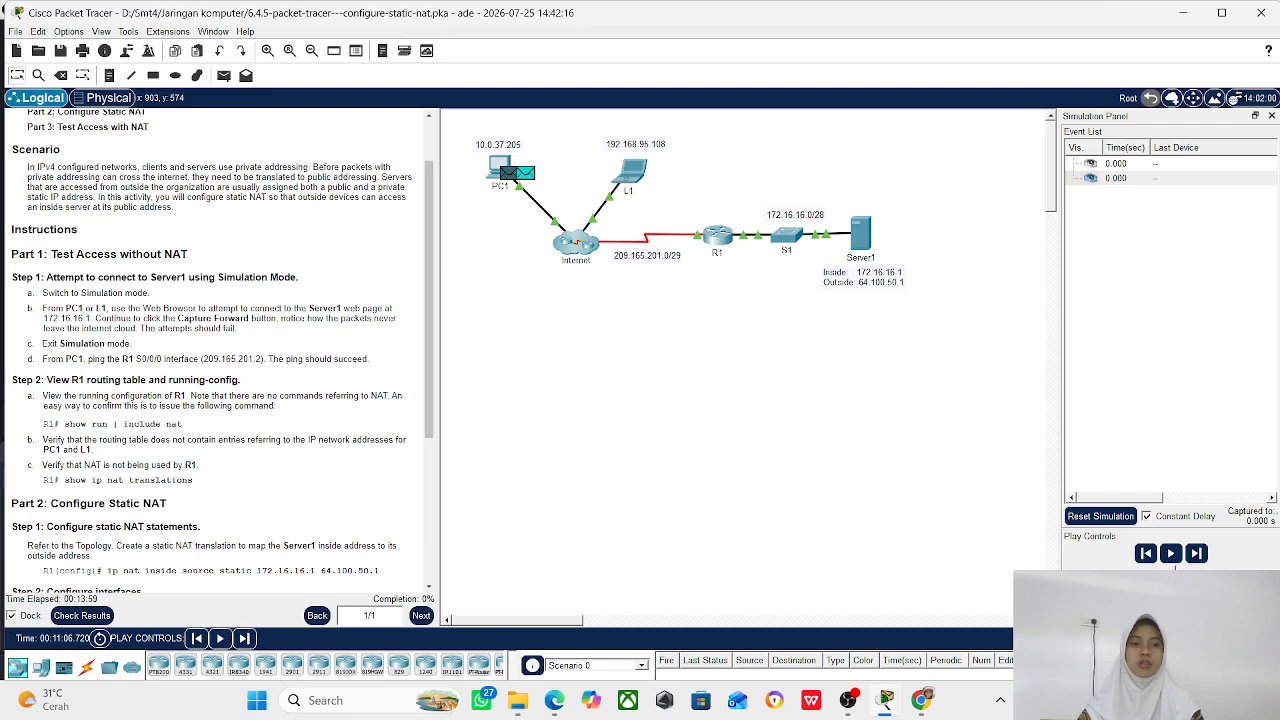
{"action": "left_click", "coordinate": [1172, 638]}
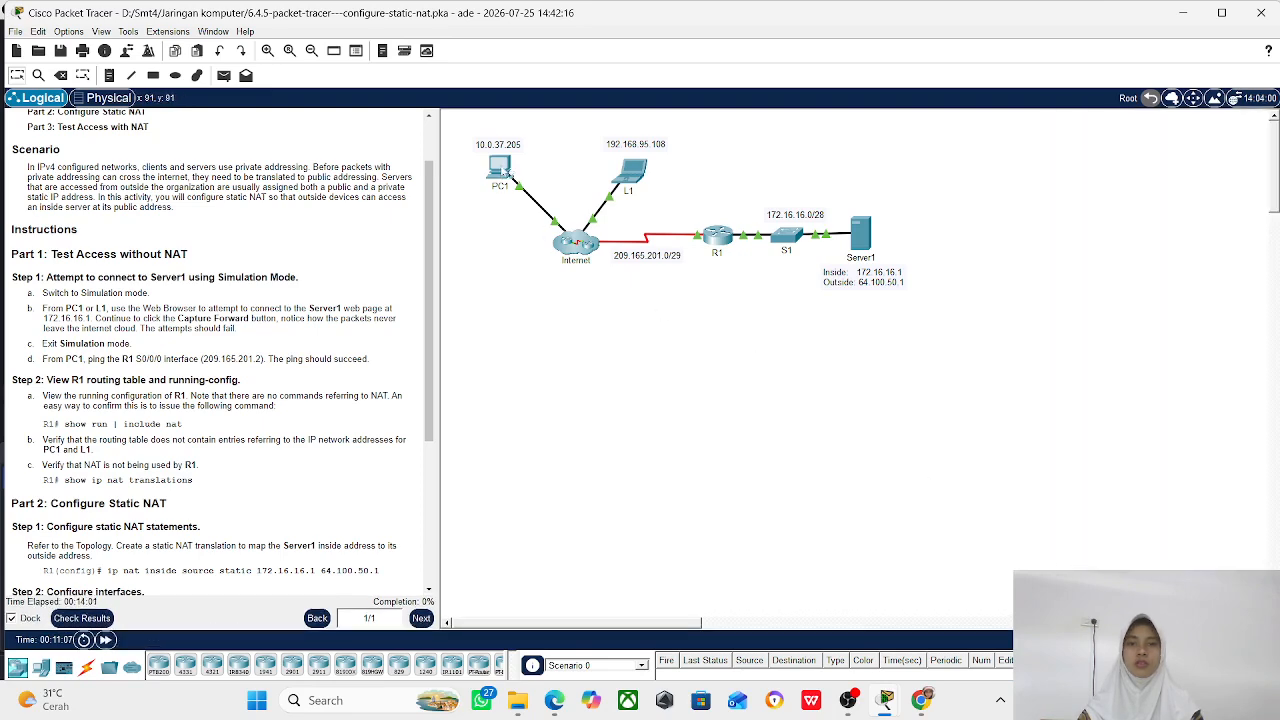
- Ping R1's S0/0/0 interface at 209.165.201.2 from PC1's command prompt in Realtime mode, and close PC1
{"action": "left_click", "coordinate": [504, 171]}
{"action": "left_click", "coordinate": [1010, 292]}
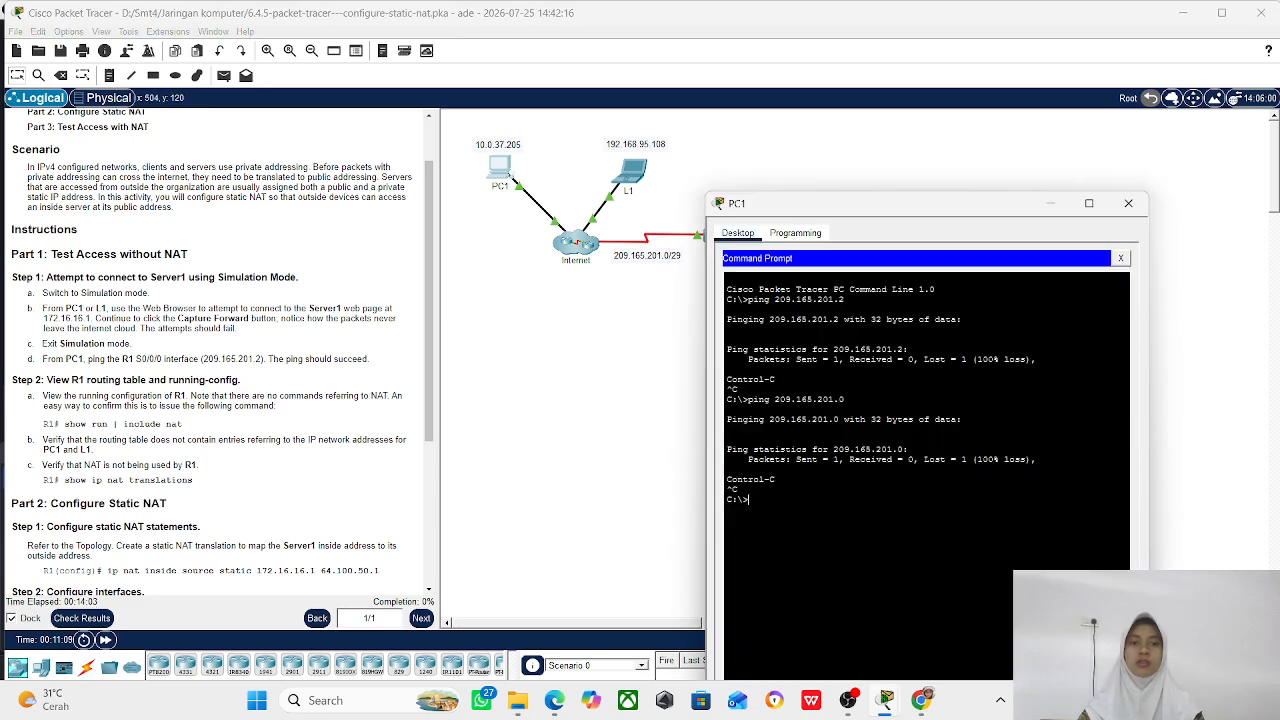
{"action": "key", "text": "Up"}
{"action": "key", "text": "Up"}
{"action": "key", "text": "Return"}
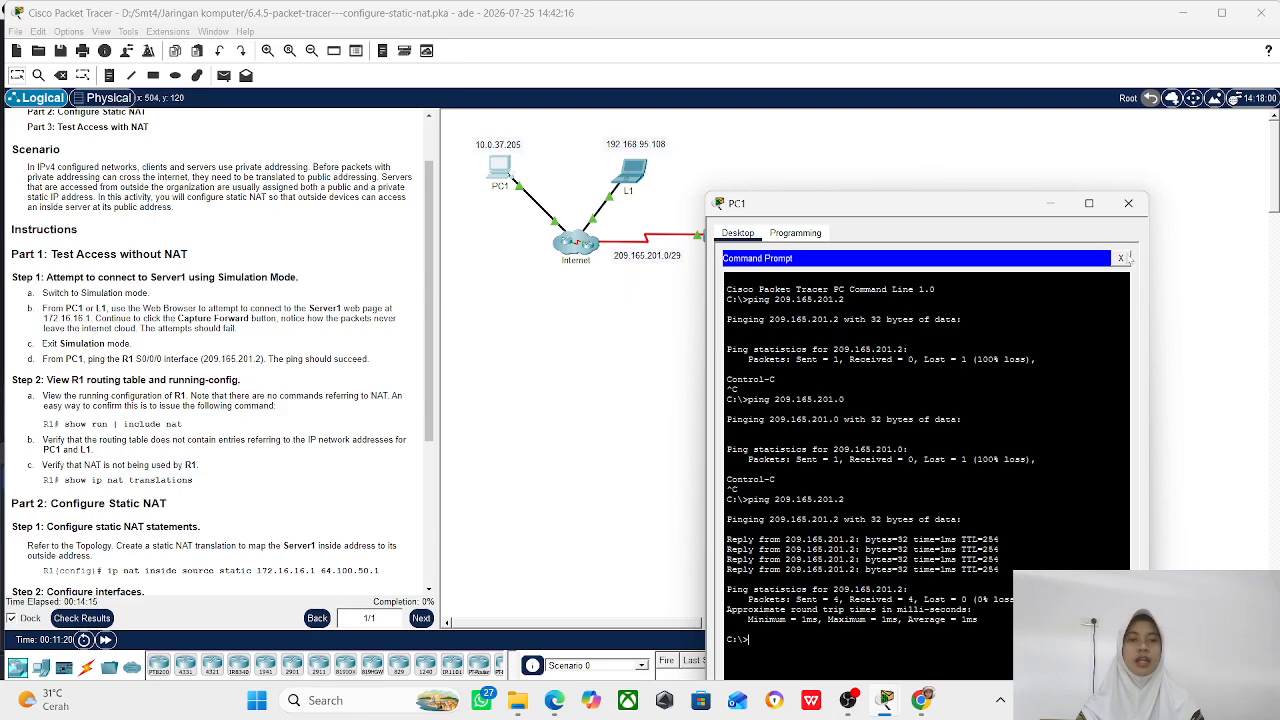
{"action": "left_click", "coordinate": [1120, 258]}
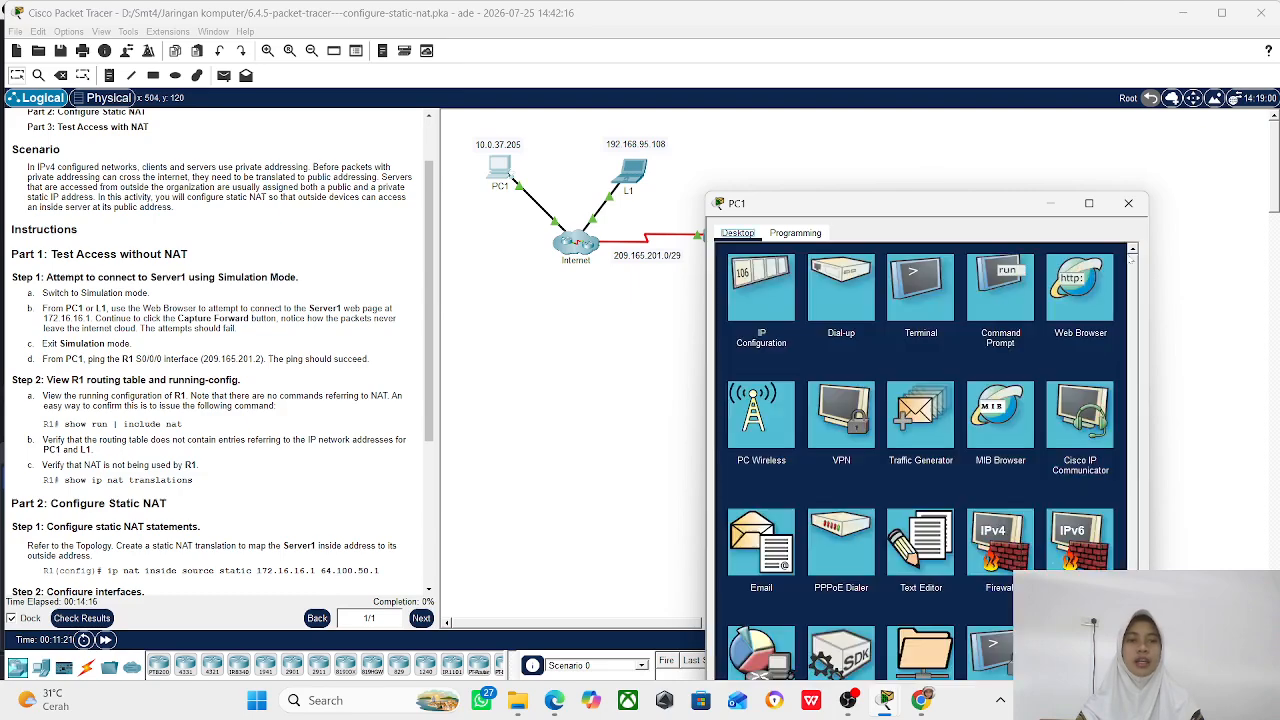
{"action": "left_click", "coordinate": [1128, 205]}
- Open R1's command line and enter privileged EXEC mode
{"action": "scroll", "coordinate": [298, 412], "scroll_direction": "down", "scroll_amount": 5}
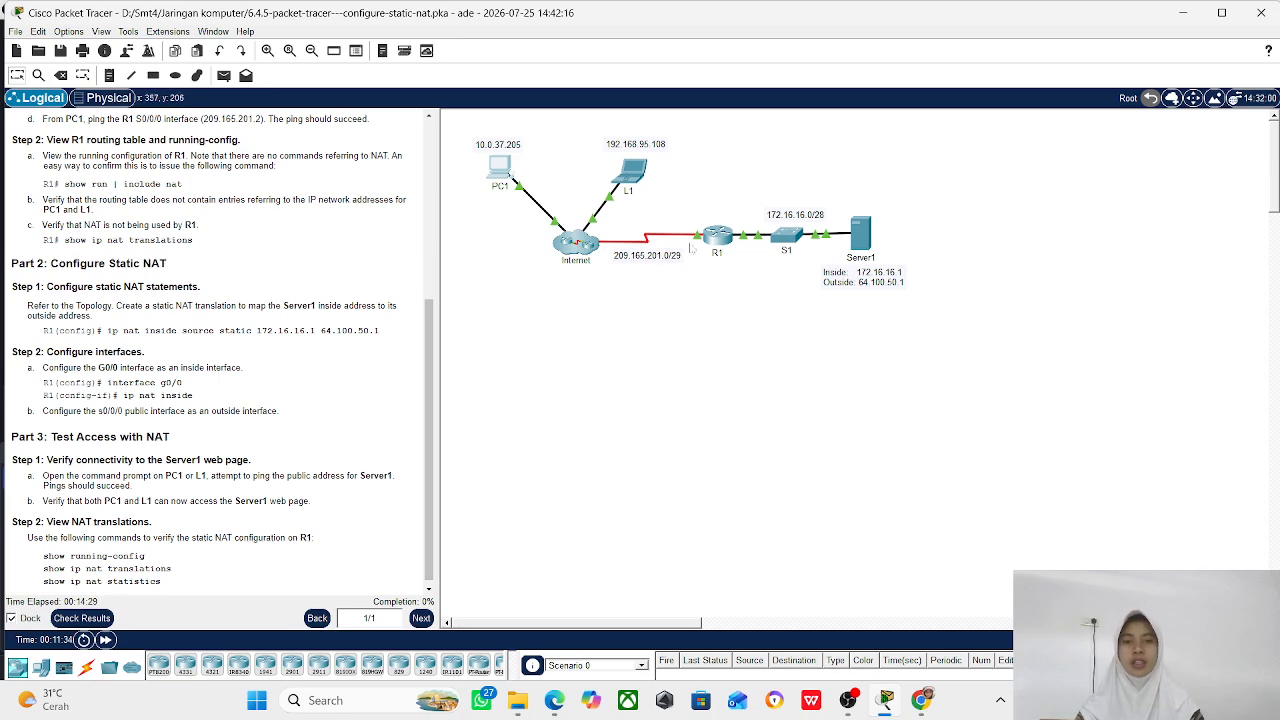
{"action": "left_click", "coordinate": [715, 236]}
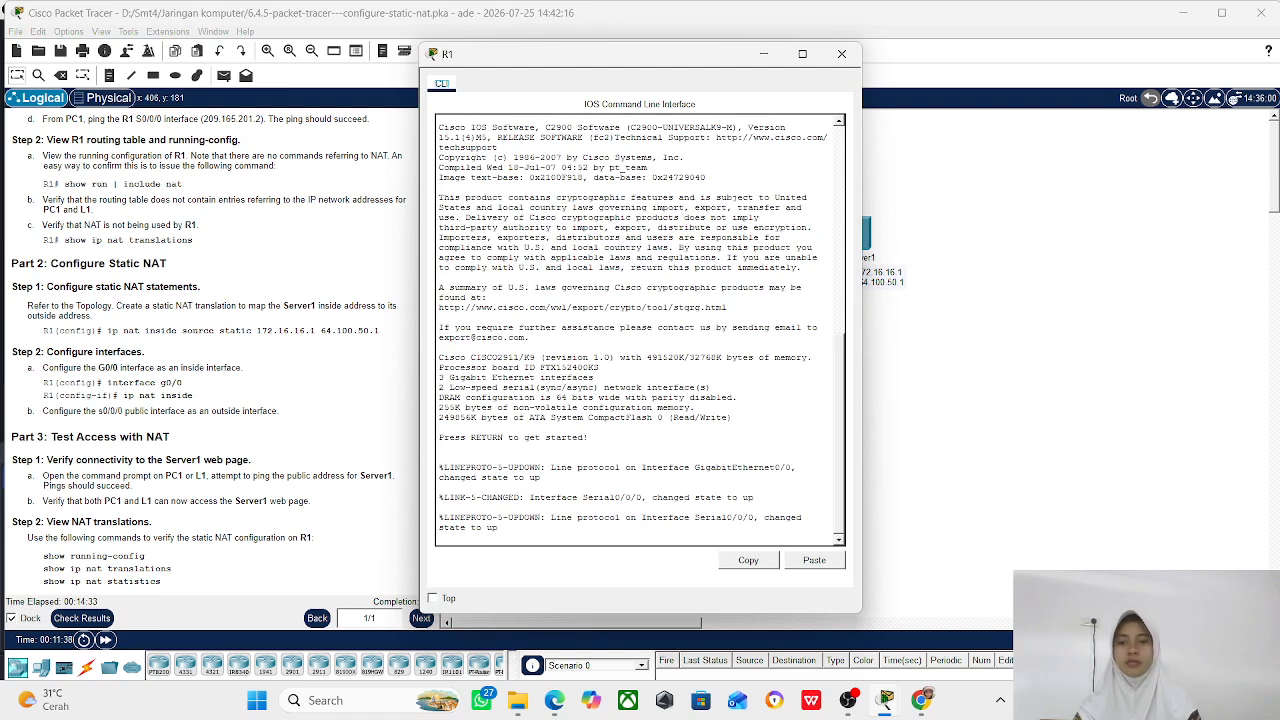
{"action": "key", "text": "Return"}
{"action": "type", "text": "ena"}
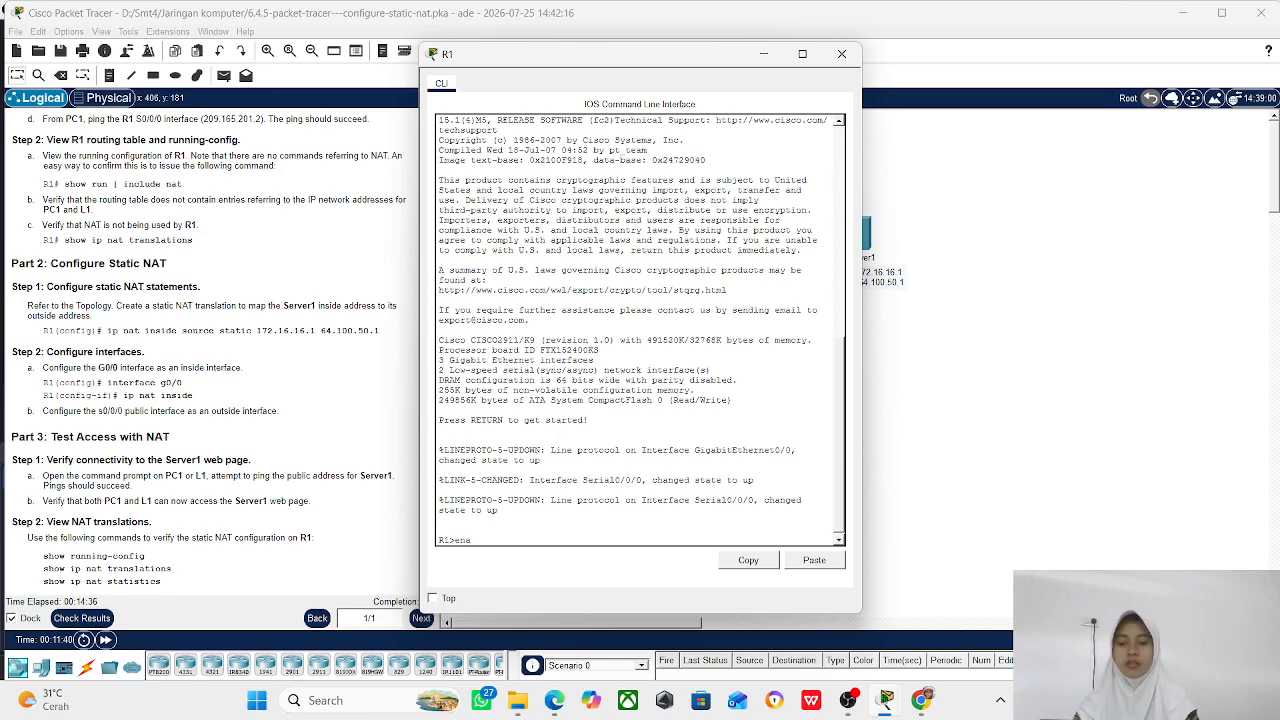
{"action": "key", "text": "Return"}
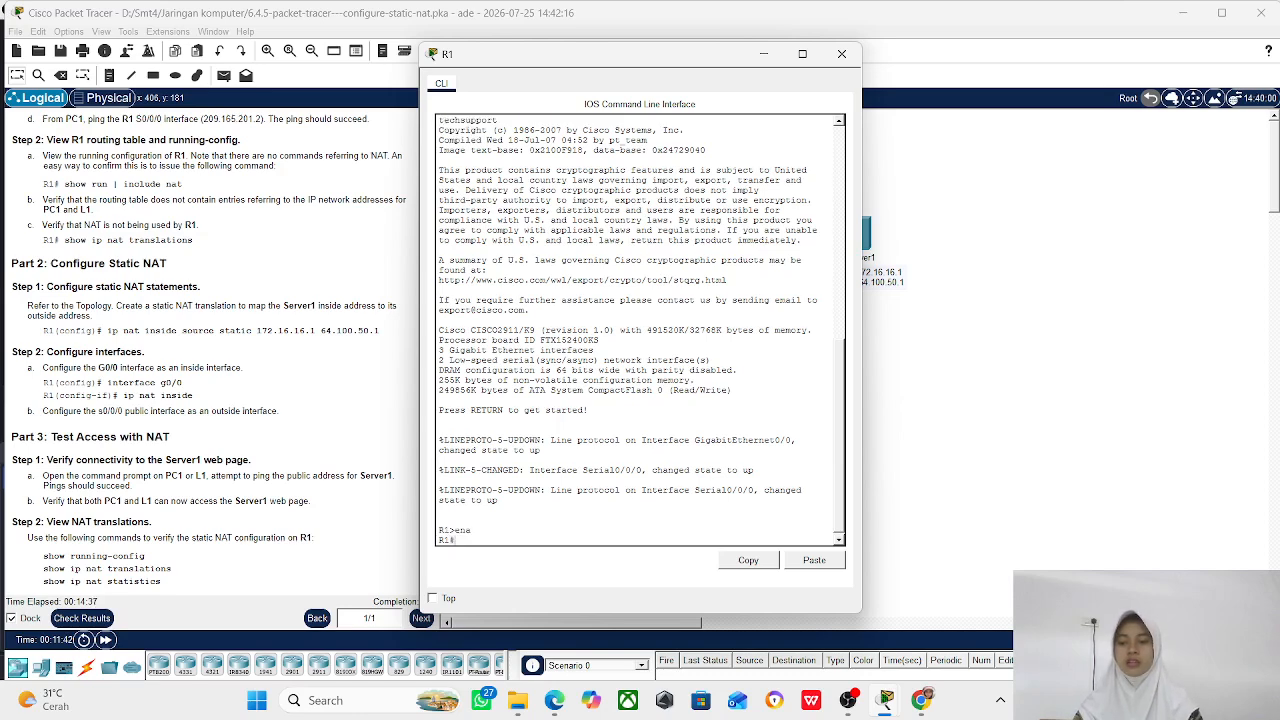
- Filter R1's running configuration for NAT commands with "show ru | include nat", and close the R1 window
{"action": "type", "text": "sh"}
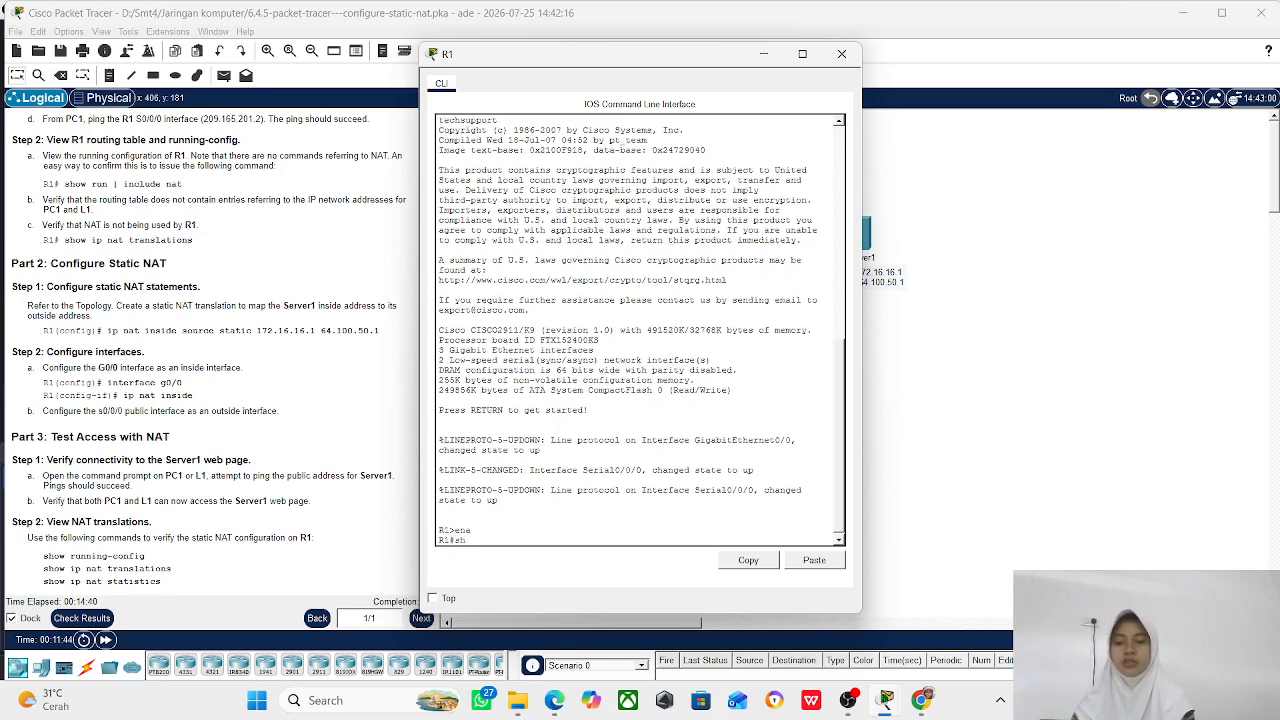
{"action": "key", "text": "Tab"}
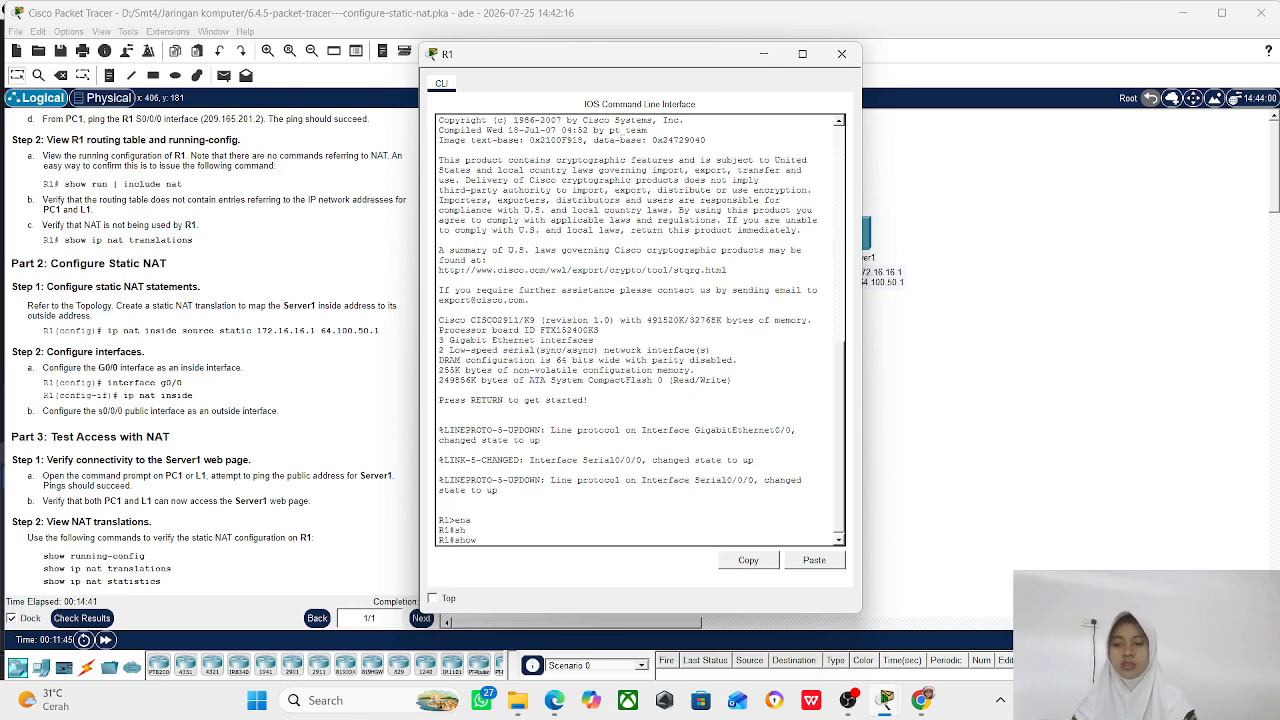
{"action": "type", "text": "ru"}
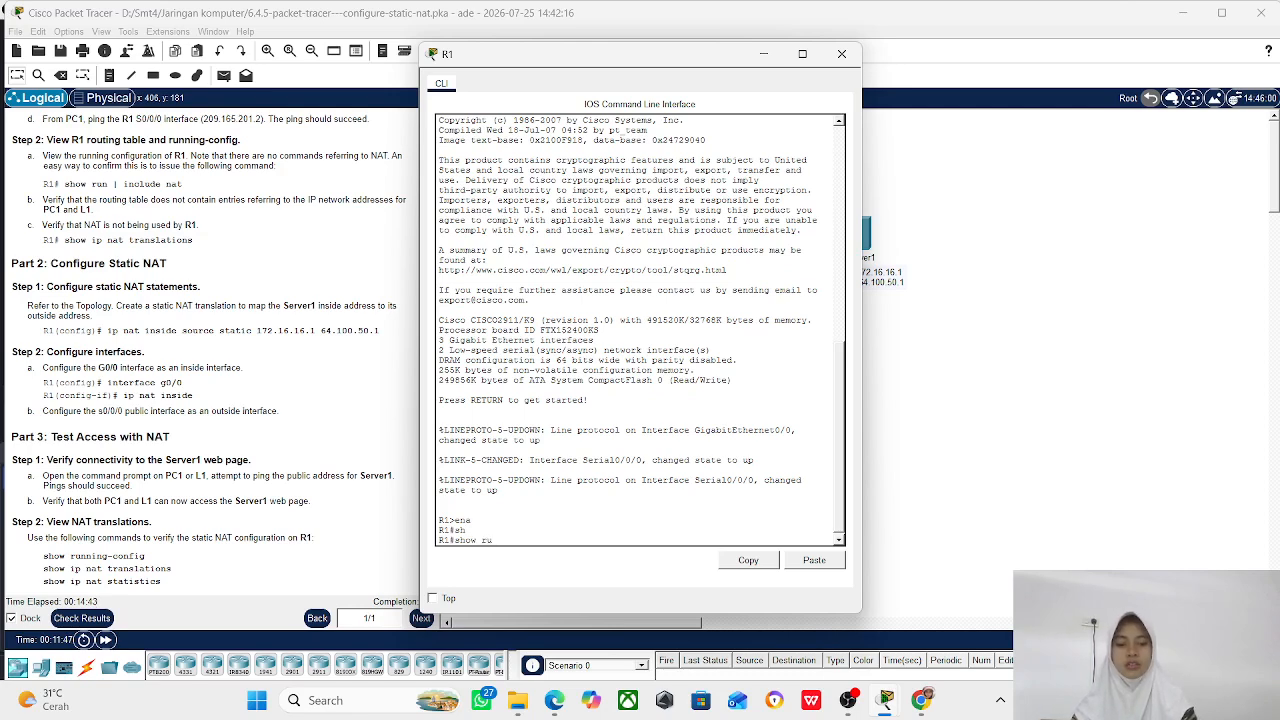
{"action": "type", "text": " |"}
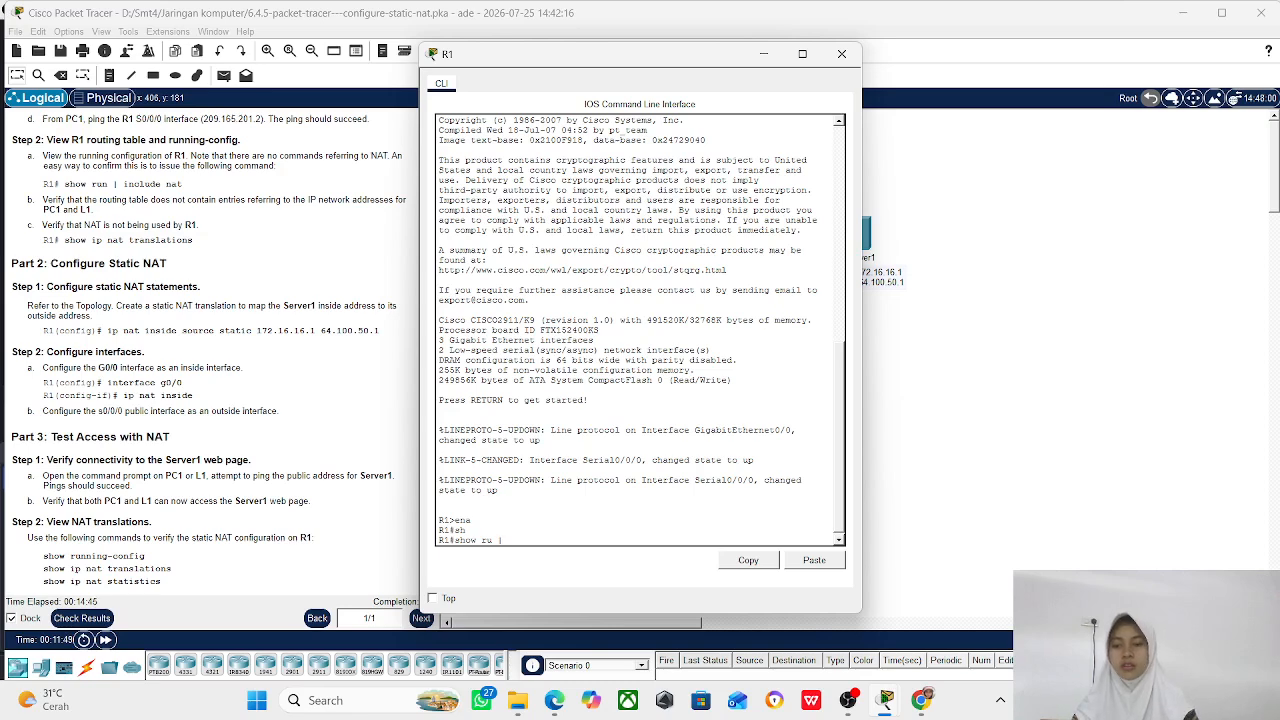
{"action": "type", "text": " in"}
{"action": "key", "text": "Tab"}
{"action": "type", "text": "n"}
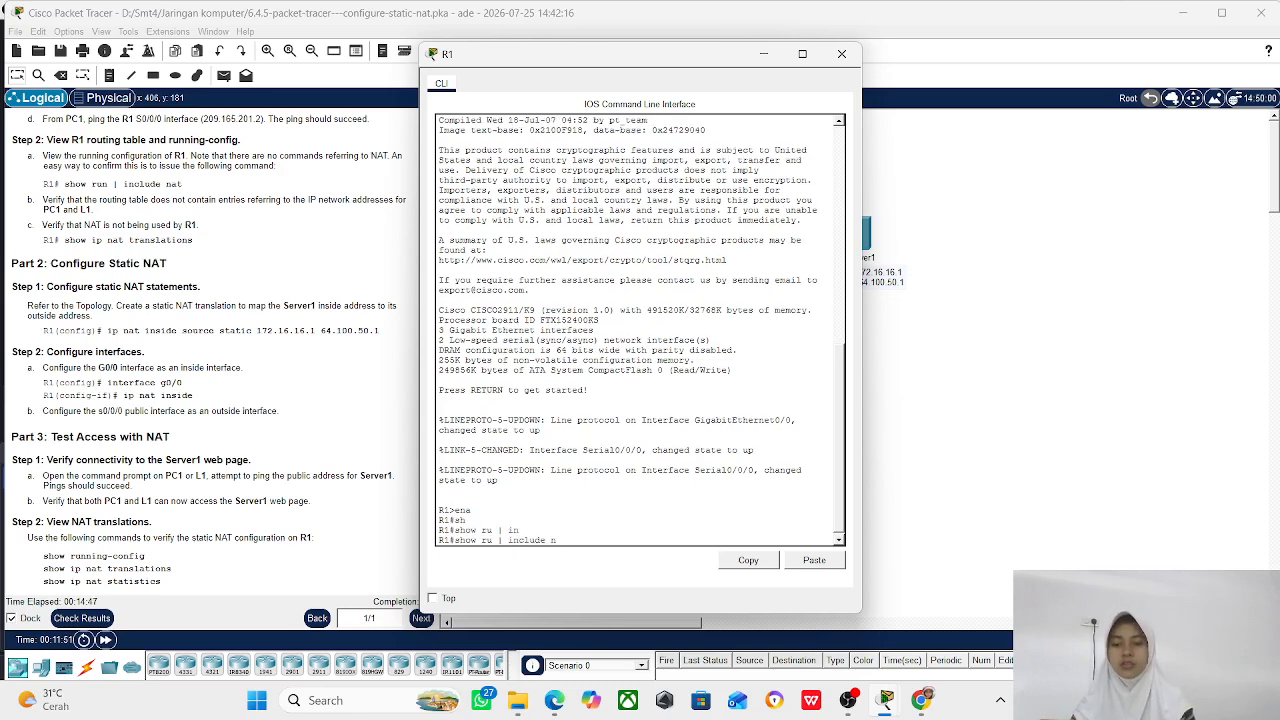
{"action": "type", "text": "a"}
{"action": "key", "text": "Tab"}
{"action": "key", "text": "Return"}
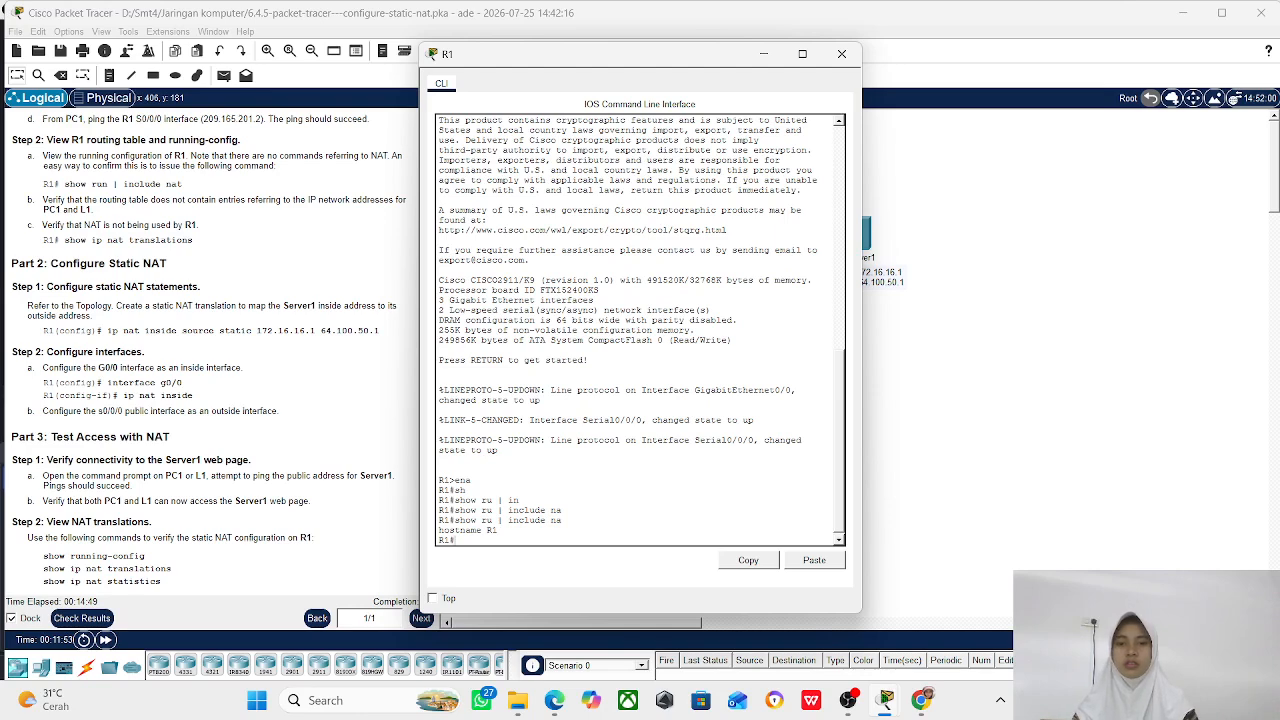
{"action": "key", "text": "Up"}
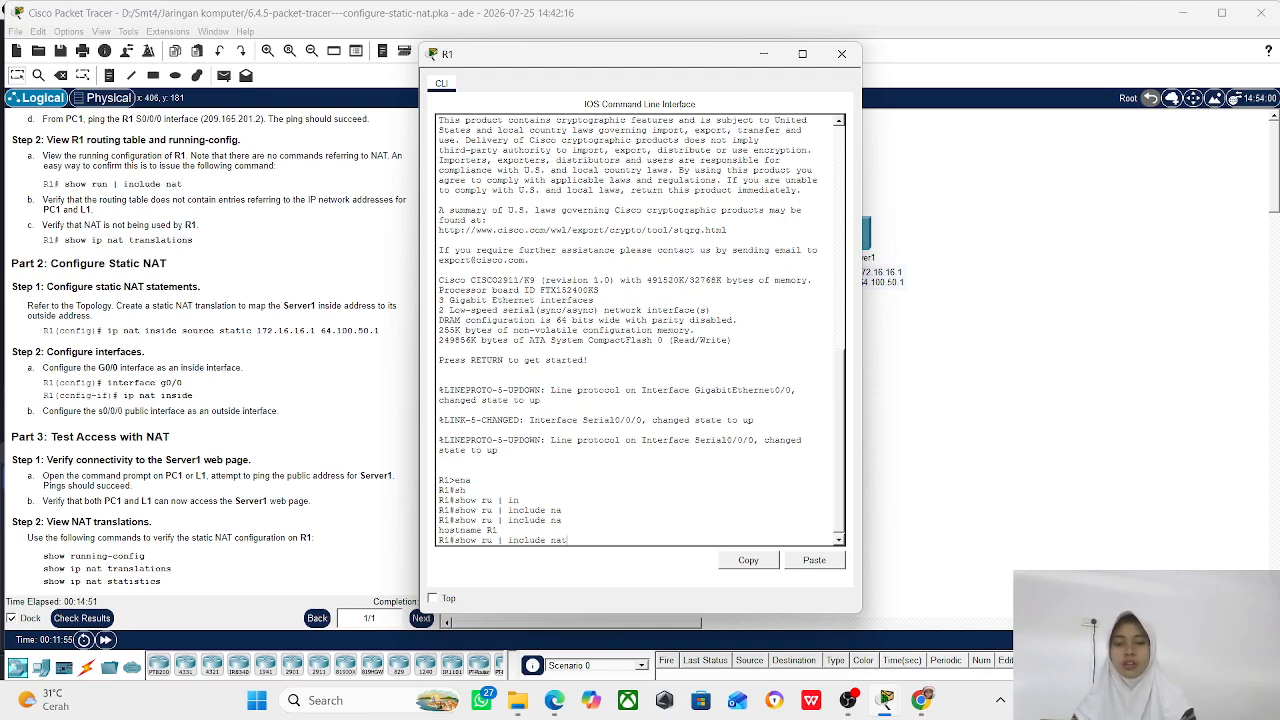
{"action": "type", "text": "t"}
{"action": "key", "text": "Return"}
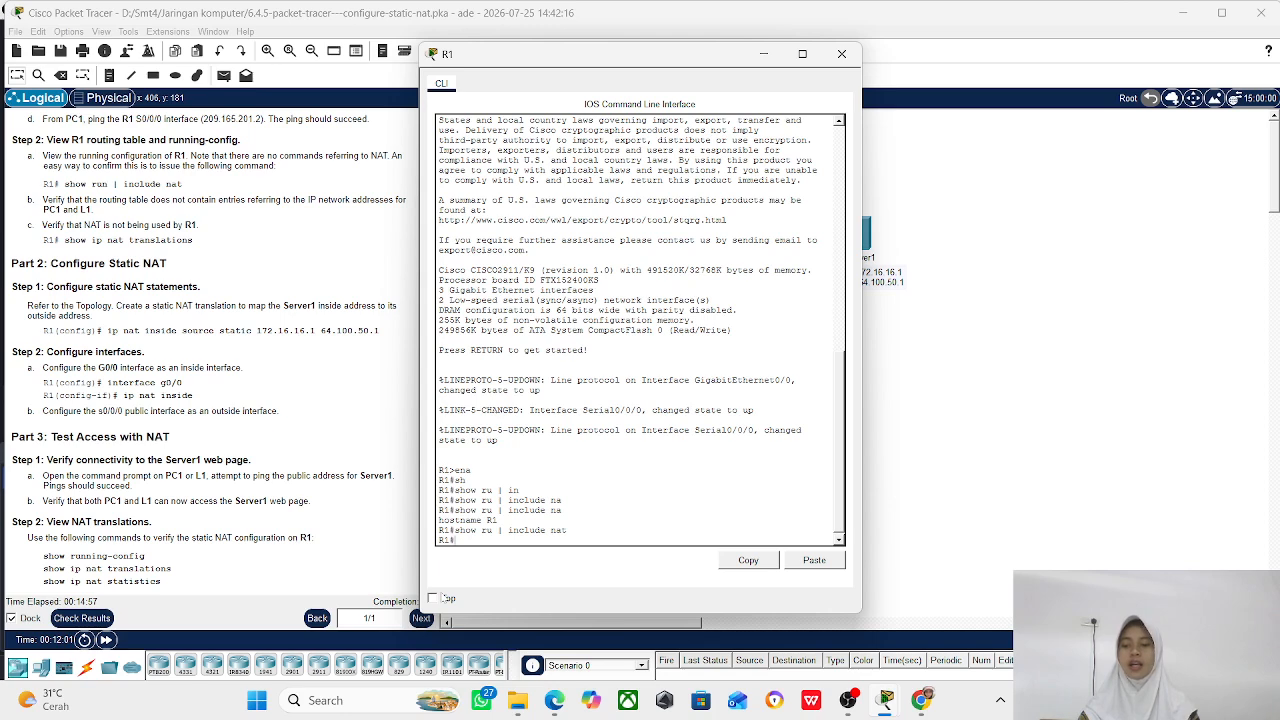
{"action": "left_click", "coordinate": [843, 54]}
{"action": "scroll", "coordinate": [235, 407], "scroll_direction": "down", "scroll_amount": 1}
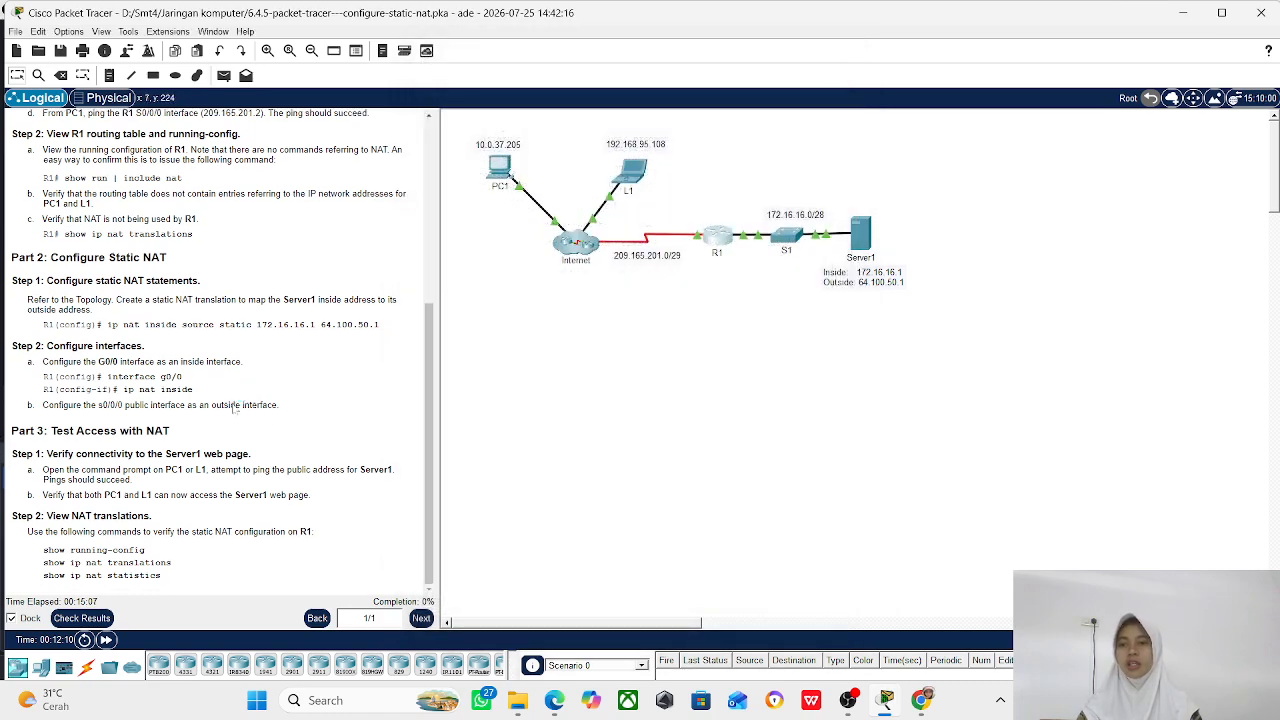
{"action": "left_click_drag", "start_coordinate": [146, 346], "coordinate": [12, 346]}
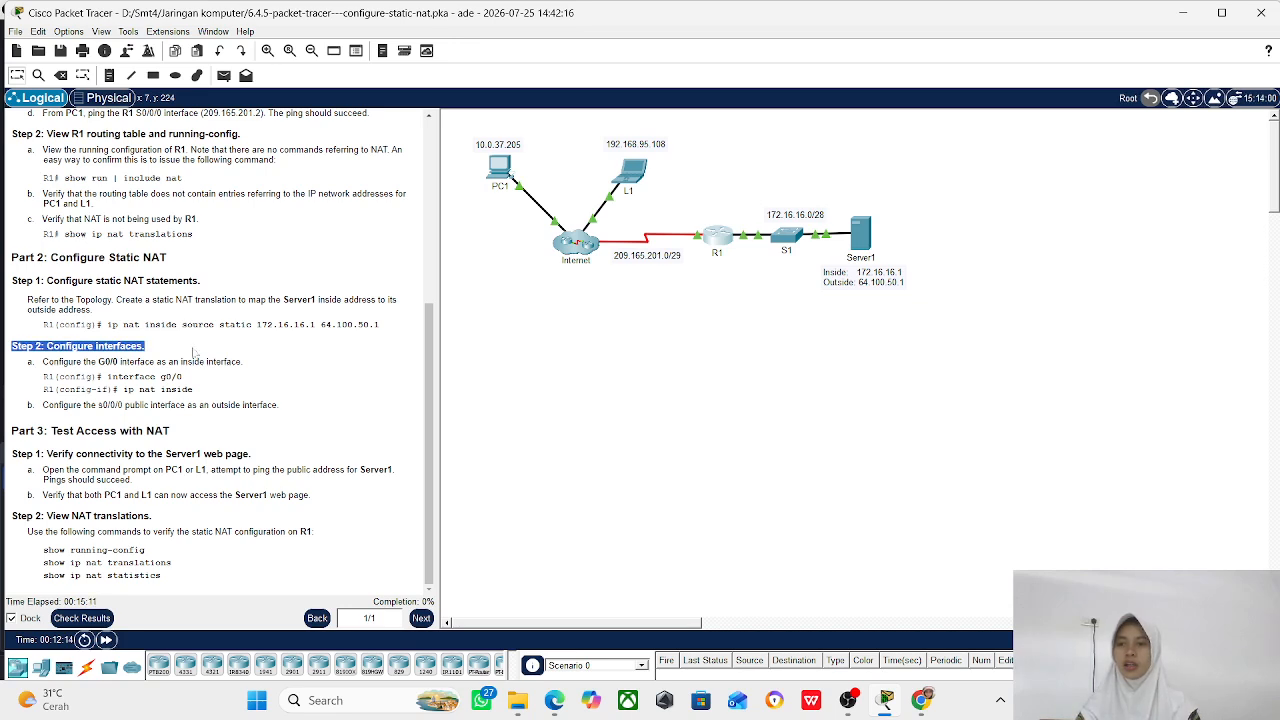
{"action": "left_click", "coordinate": [194, 352]}
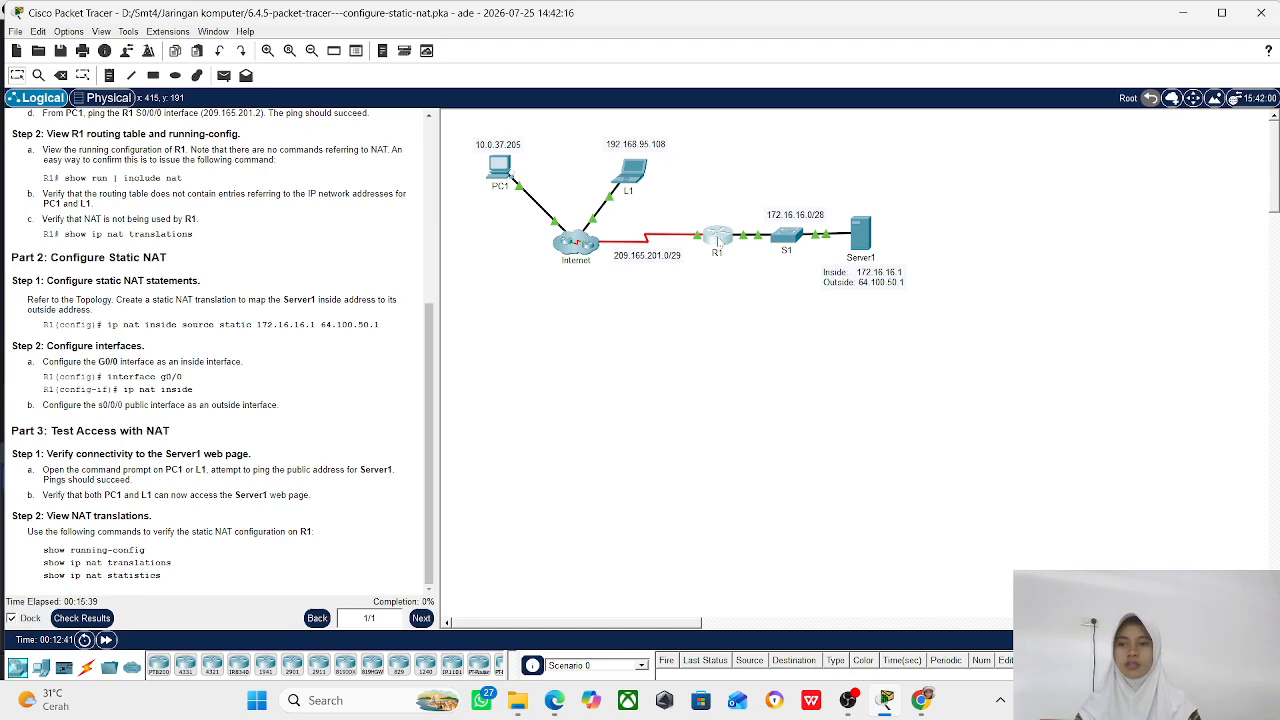
- Reopen R1's command line and enter global configuration mode with "config t"
{"action": "left_click", "coordinate": [717, 240]}
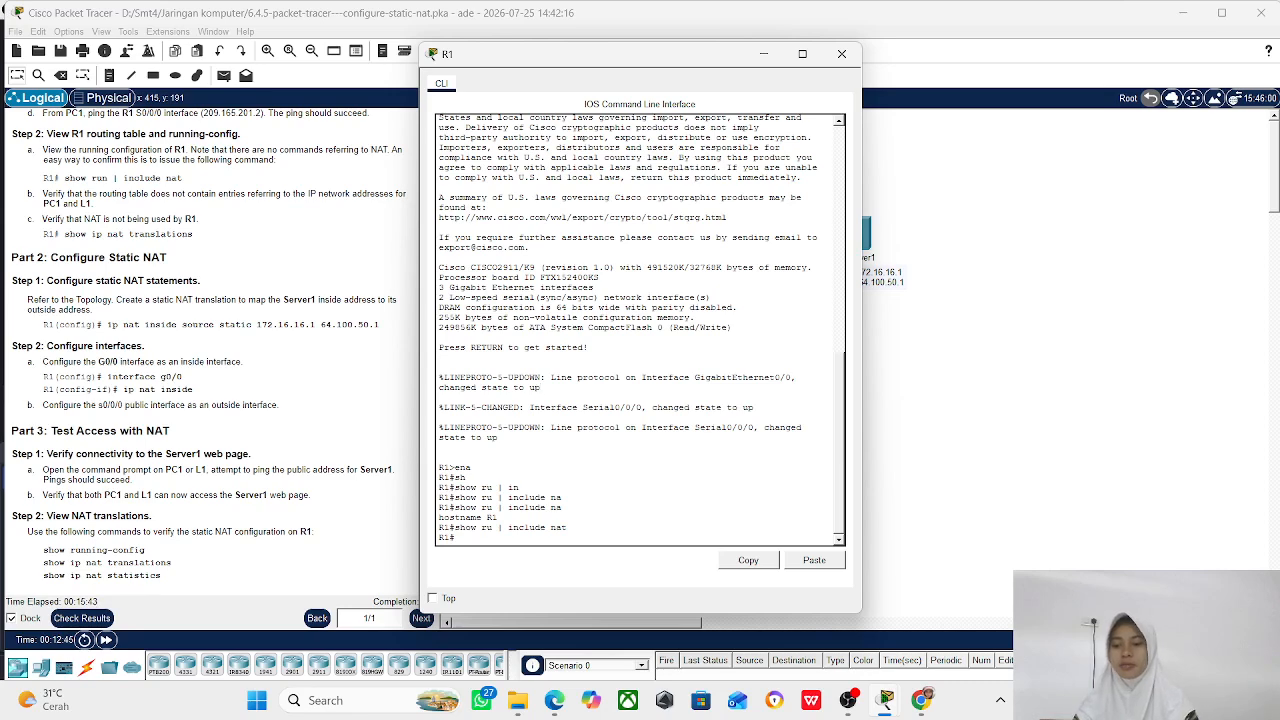
{"action": "type", "text": "con"}
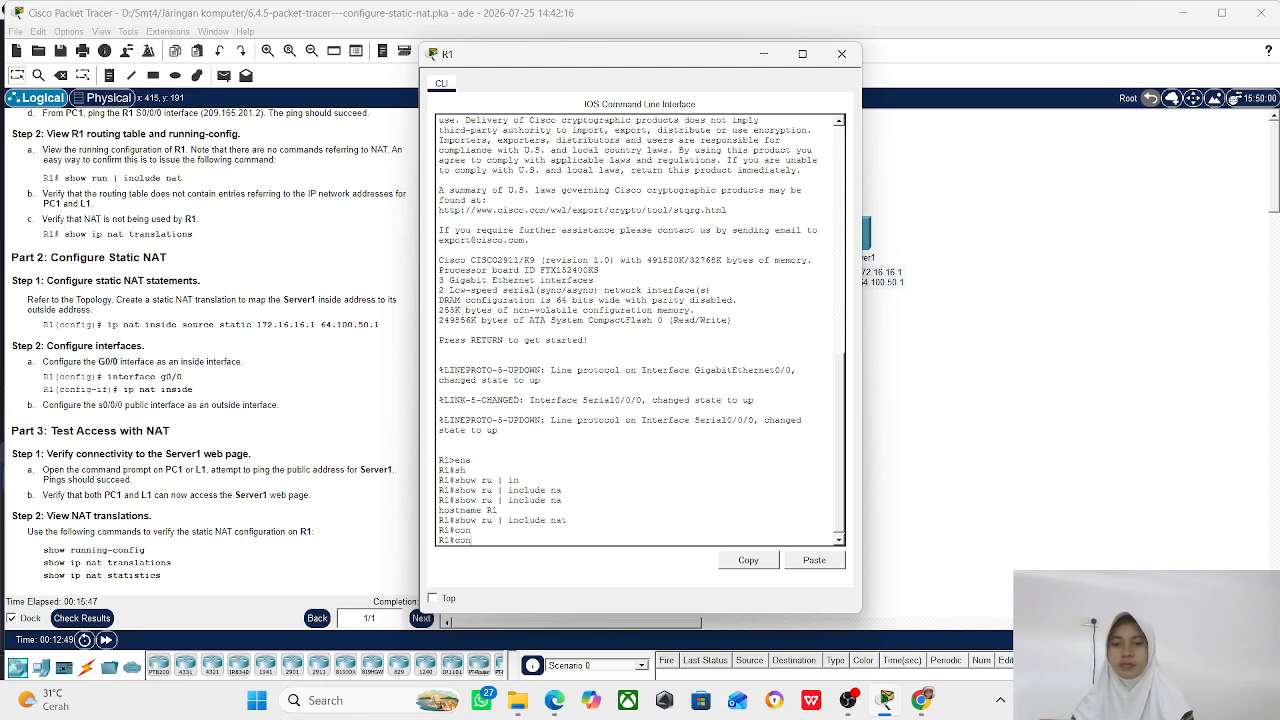
{"action": "type", "text": "fig t"}
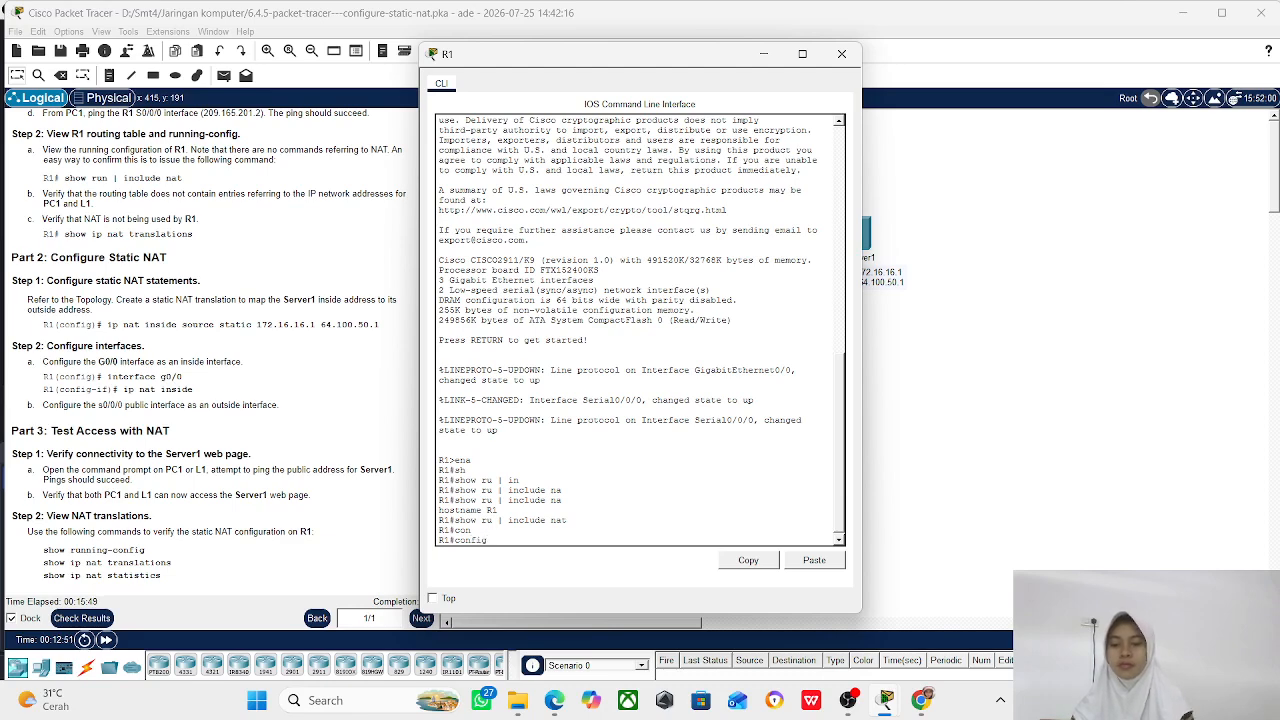
{"action": "key", "text": "Return"}
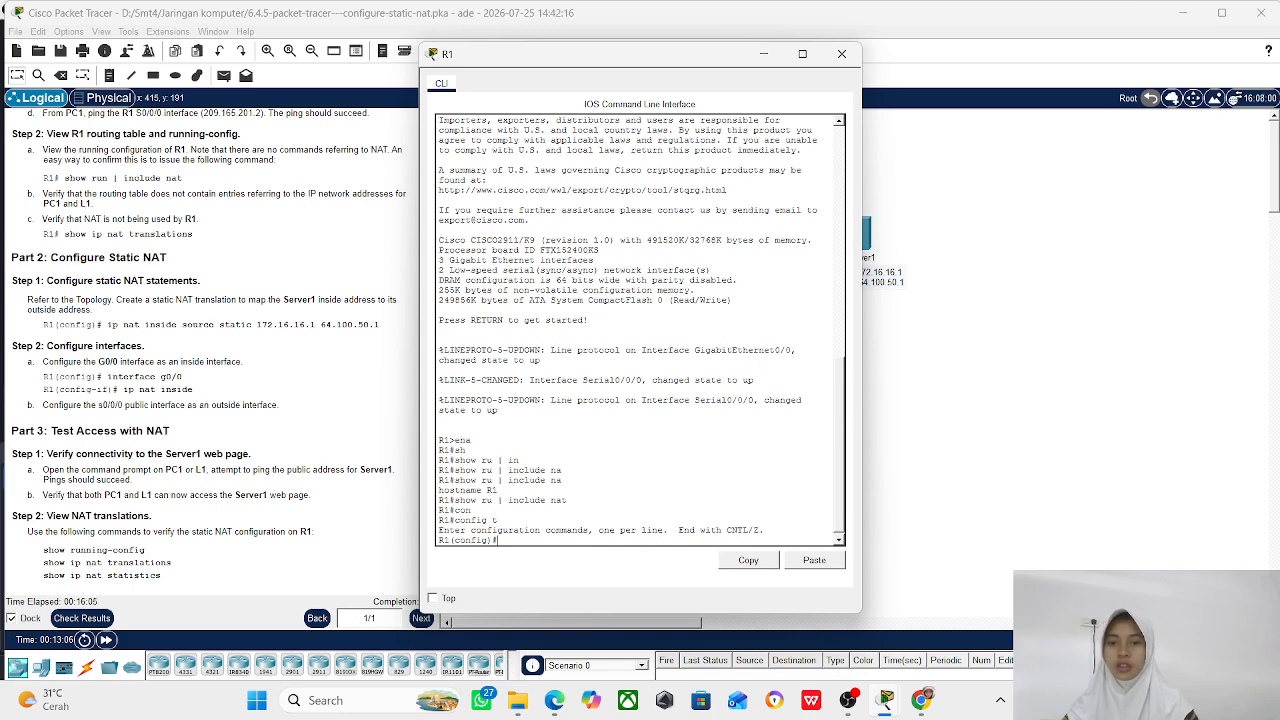
- Create a static NAT translation for Server1 with "ip nat inside source static 172.16.16.1 64.100.50.1"
{"action": "type", "text": "ip nat"}
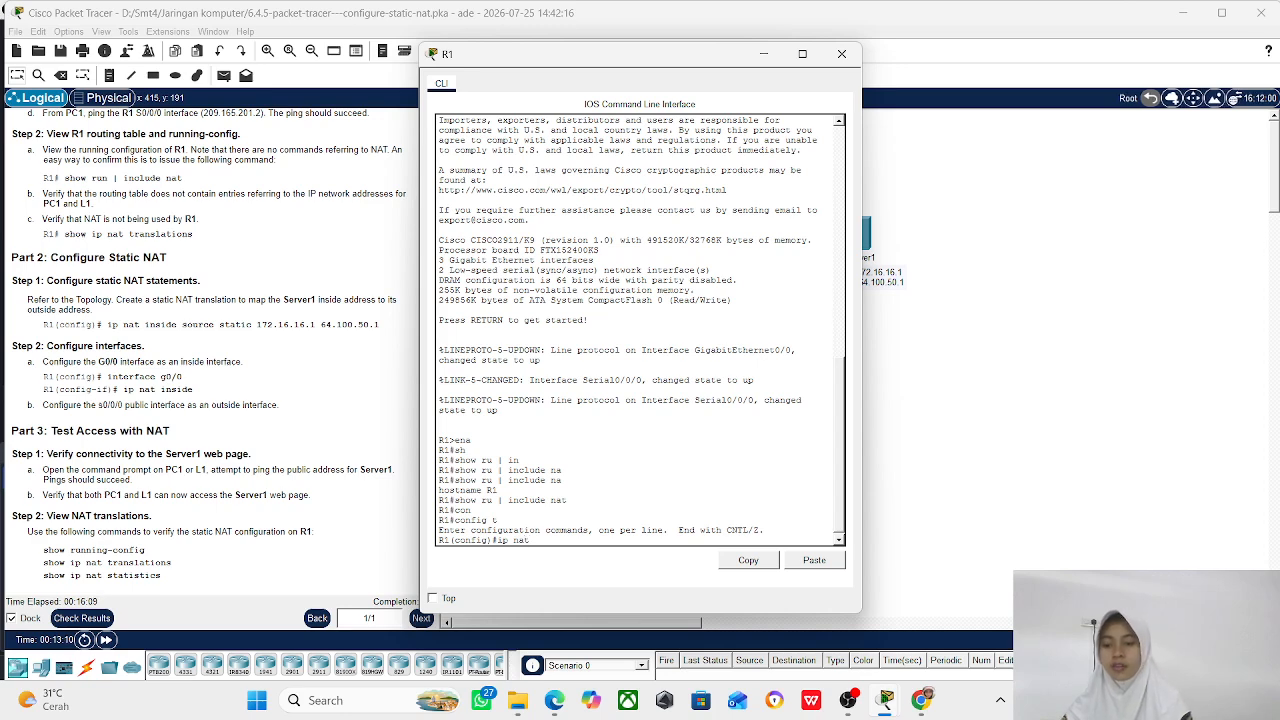
{"action": "type", "text": " in"}
{"action": "key", "text": "Tab"}
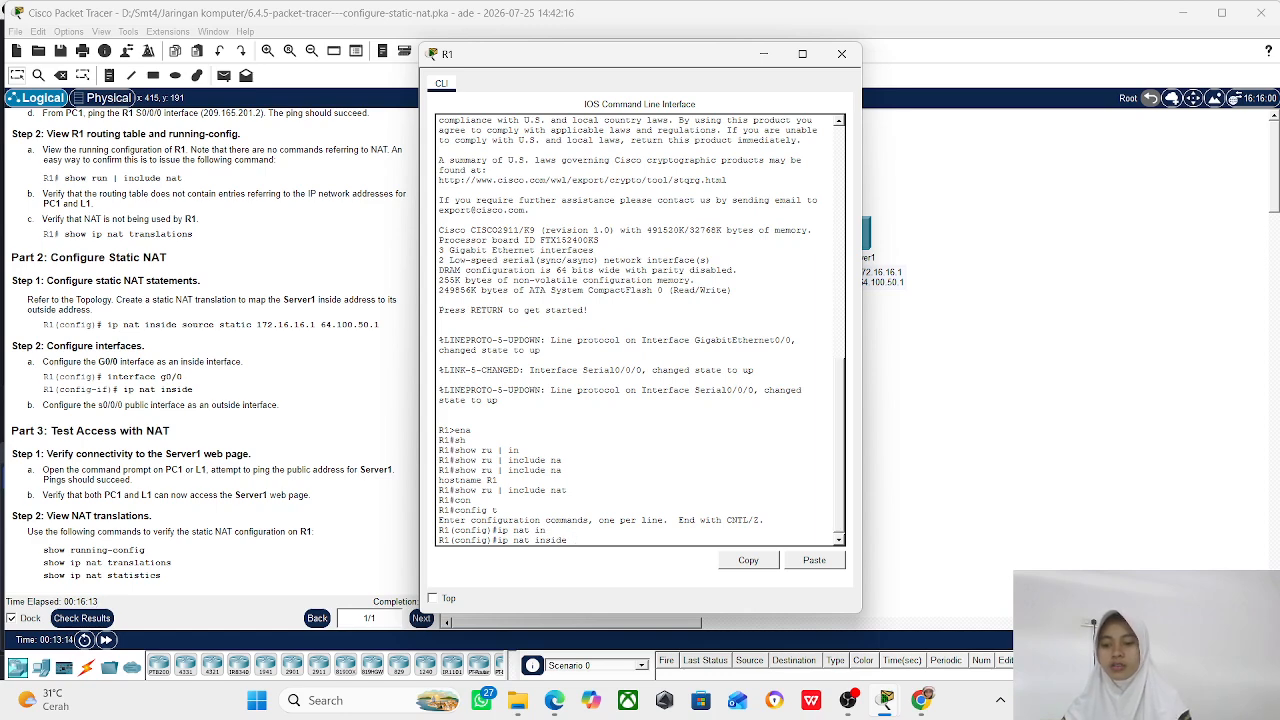
{"action": "type", "text": "s"}
{"action": "key", "text": "Tab"}
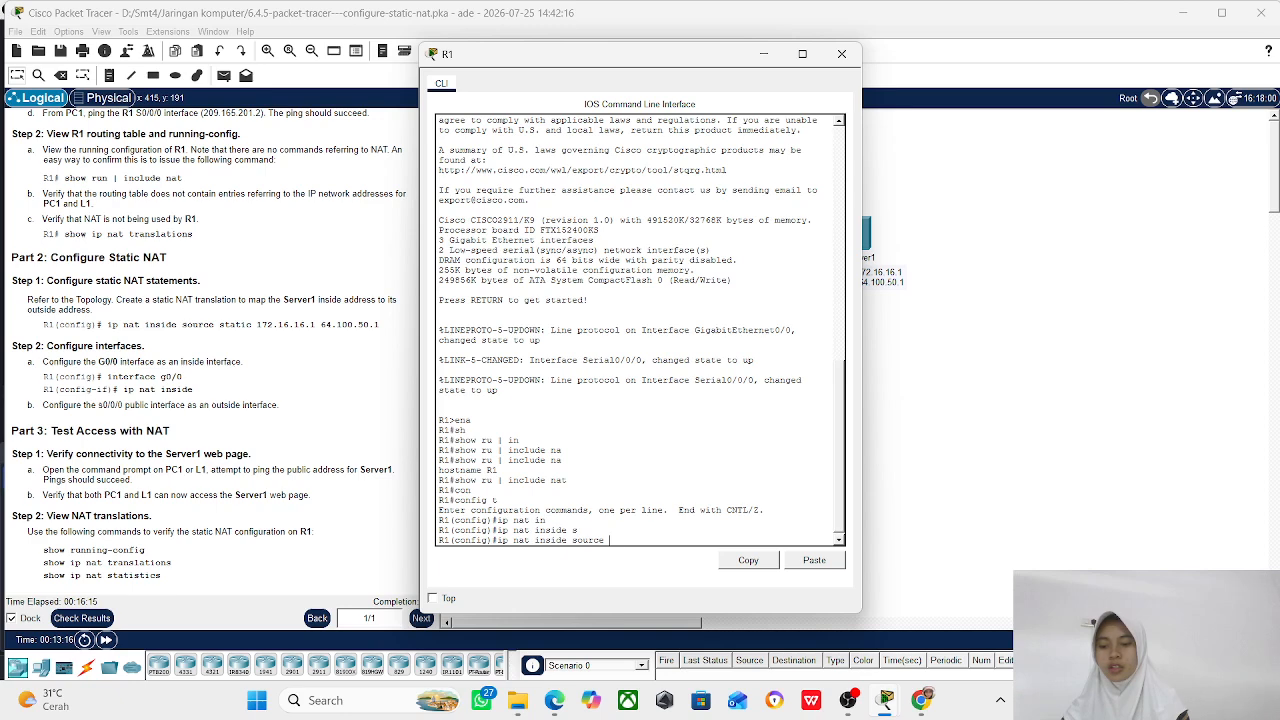
{"action": "type", "text": "s"}
{"action": "key", "text": "Tab"}
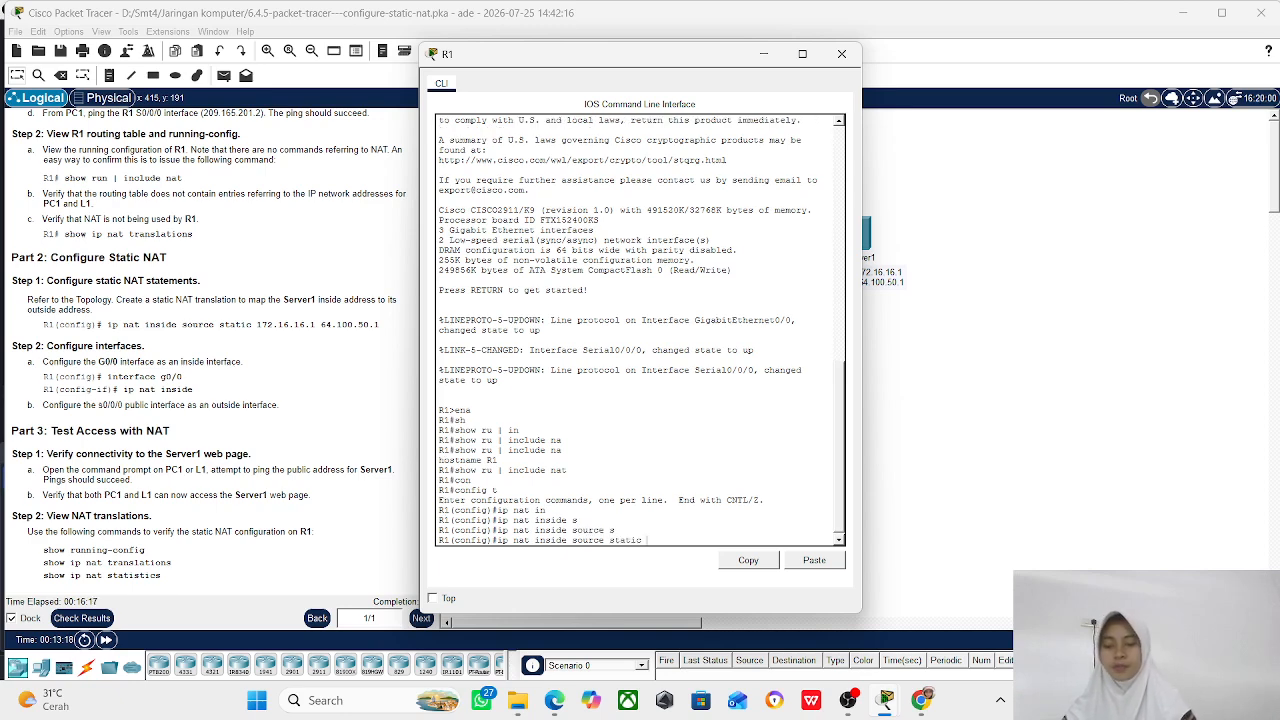
{"action": "type", "text": "172.1"}
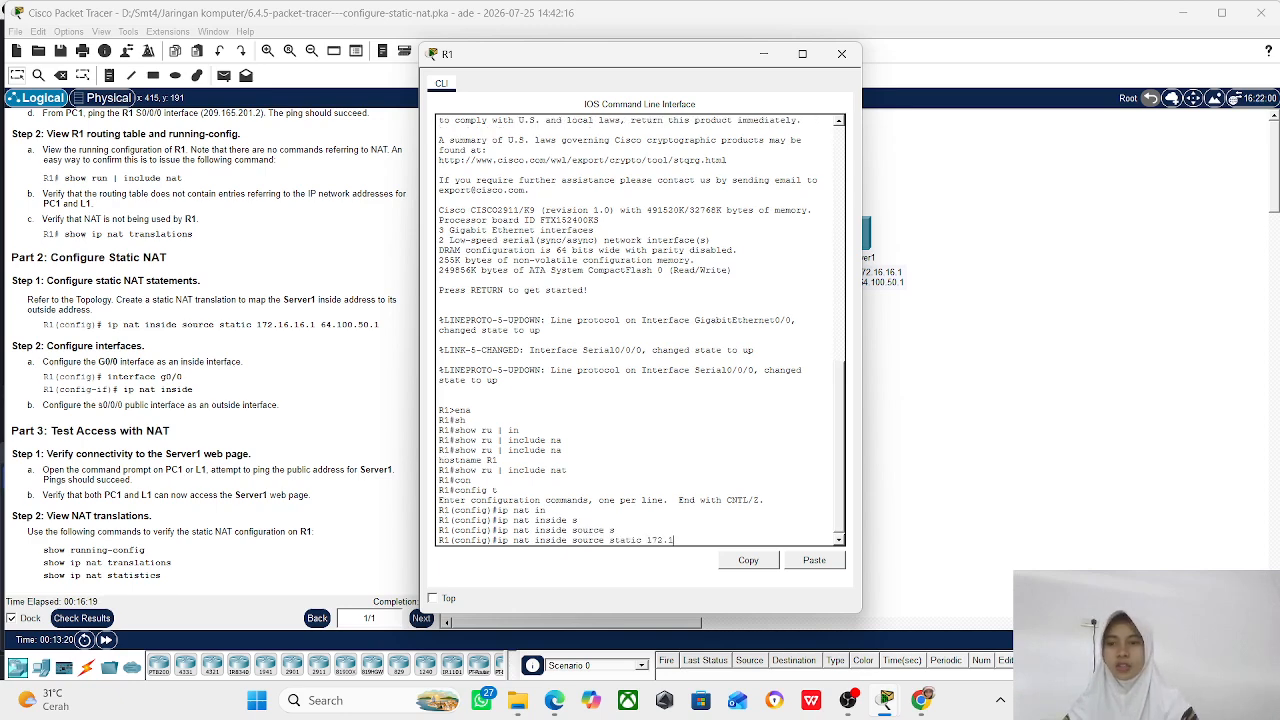
{"action": "type", "text": "6.16."}
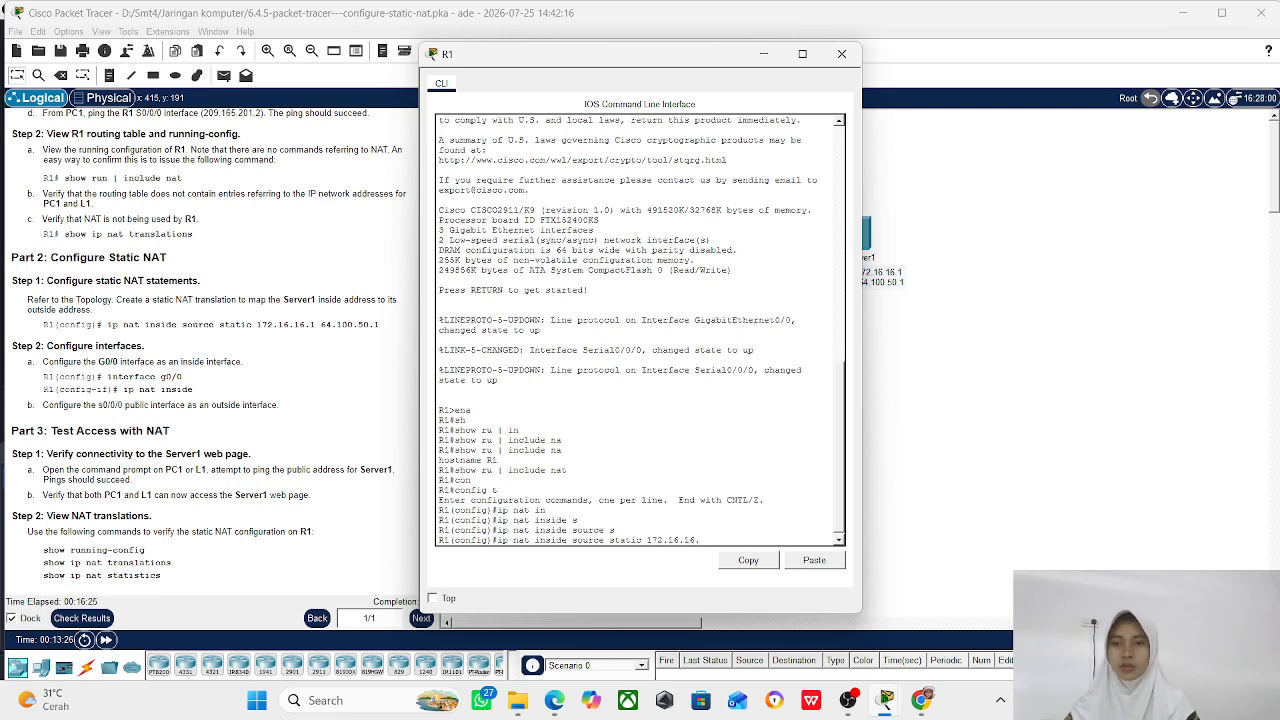
{"action": "type", "text": "1"}
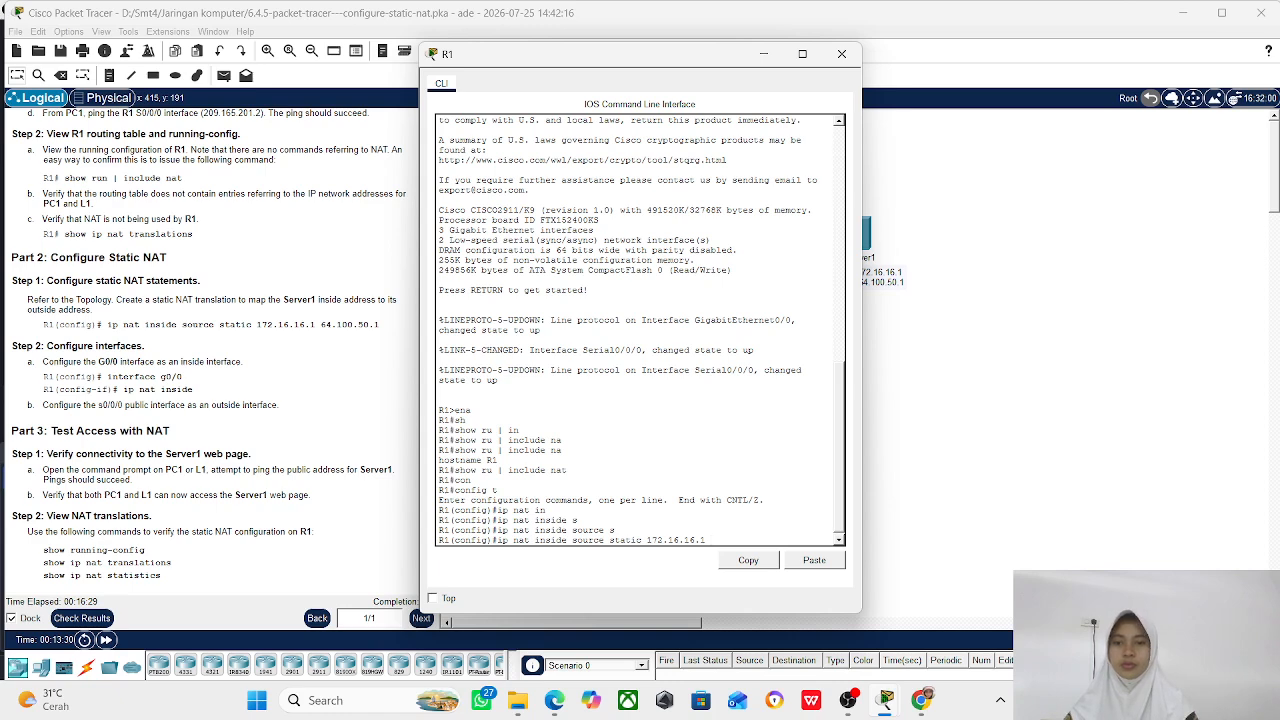
{"action": "type", "text": " 64"}
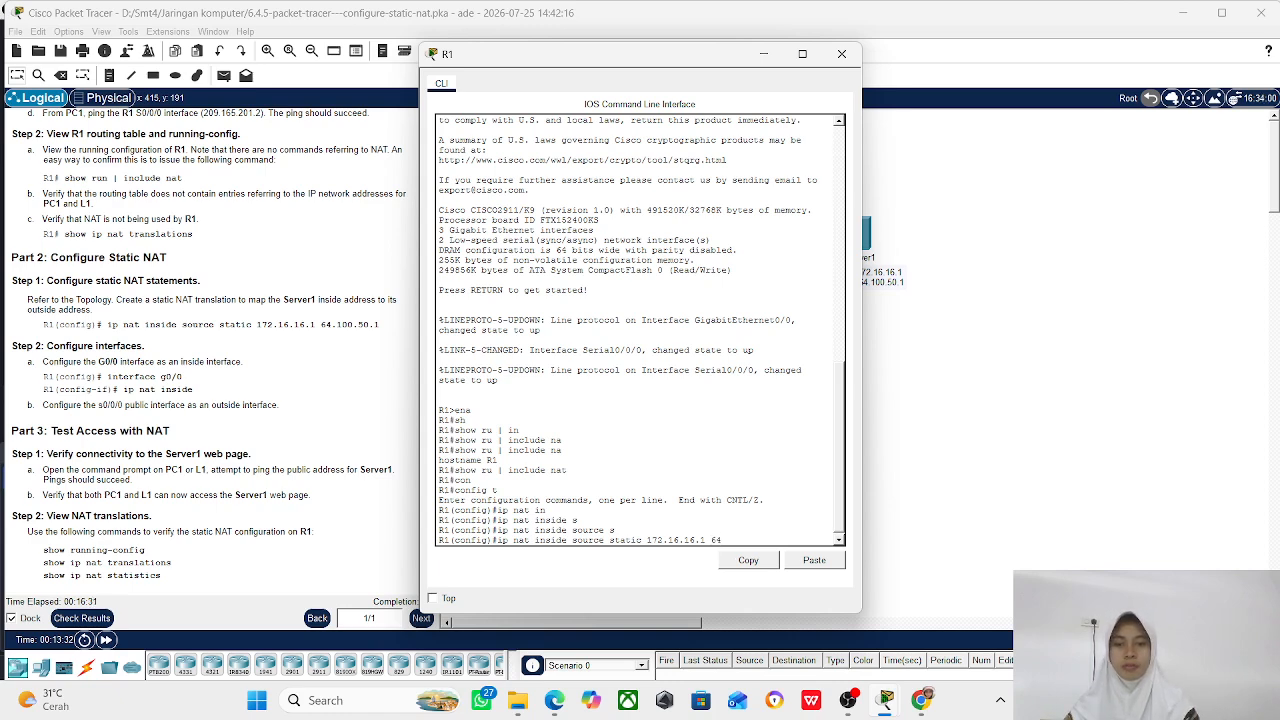
{"action": "type", "text": "."}
{"action": "left_click_drag", "start_coordinate": [640, 60], "coordinate": [712, 55]}
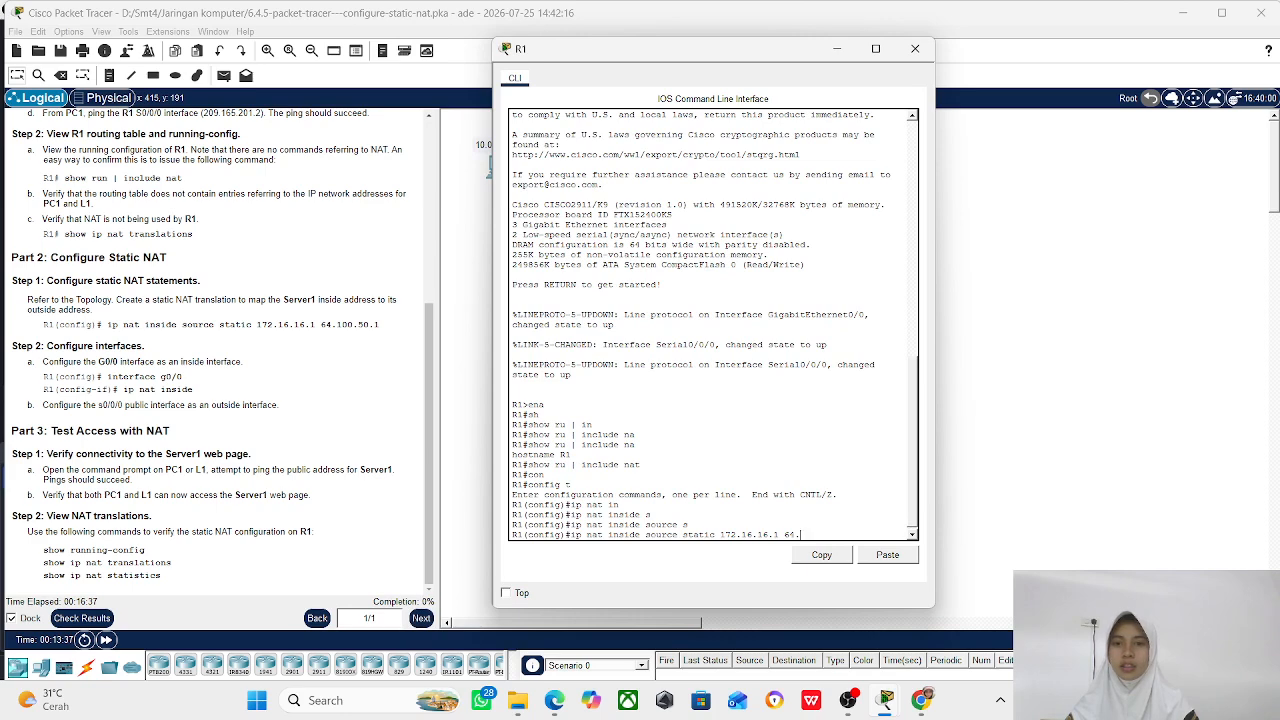
{"action": "type", "text": "100.50.1"}
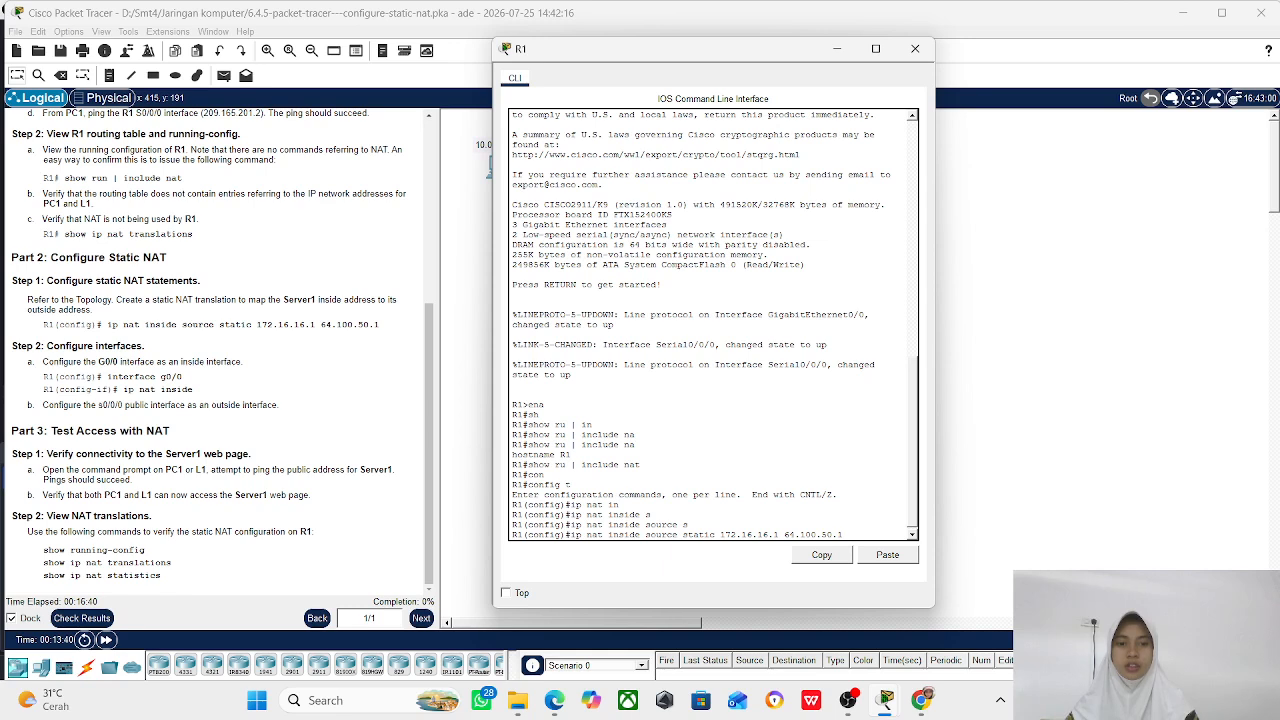
{"action": "key", "text": "Return"}
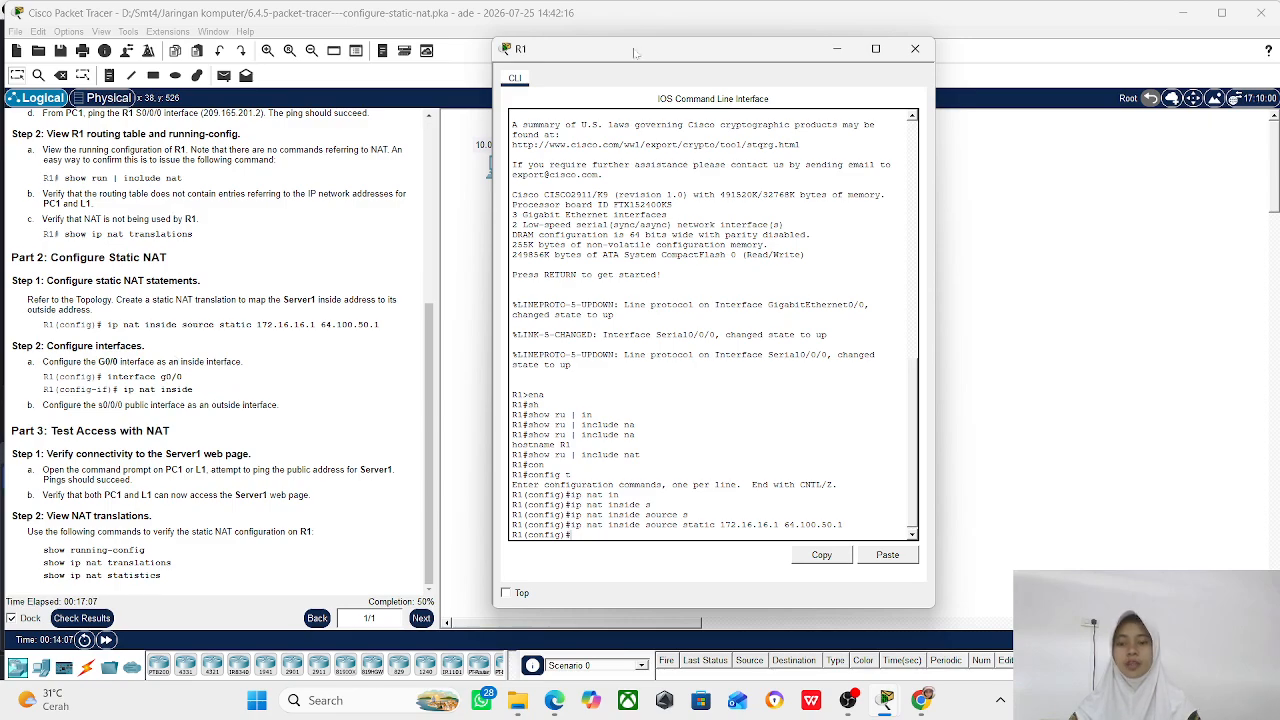
- Check the port labels on the link between R1 and S1, and enter interface configuration mode for g0/0 on R1
{"action": "left_click_drag", "start_coordinate": [633, 53], "coordinate": [1068, 253]}
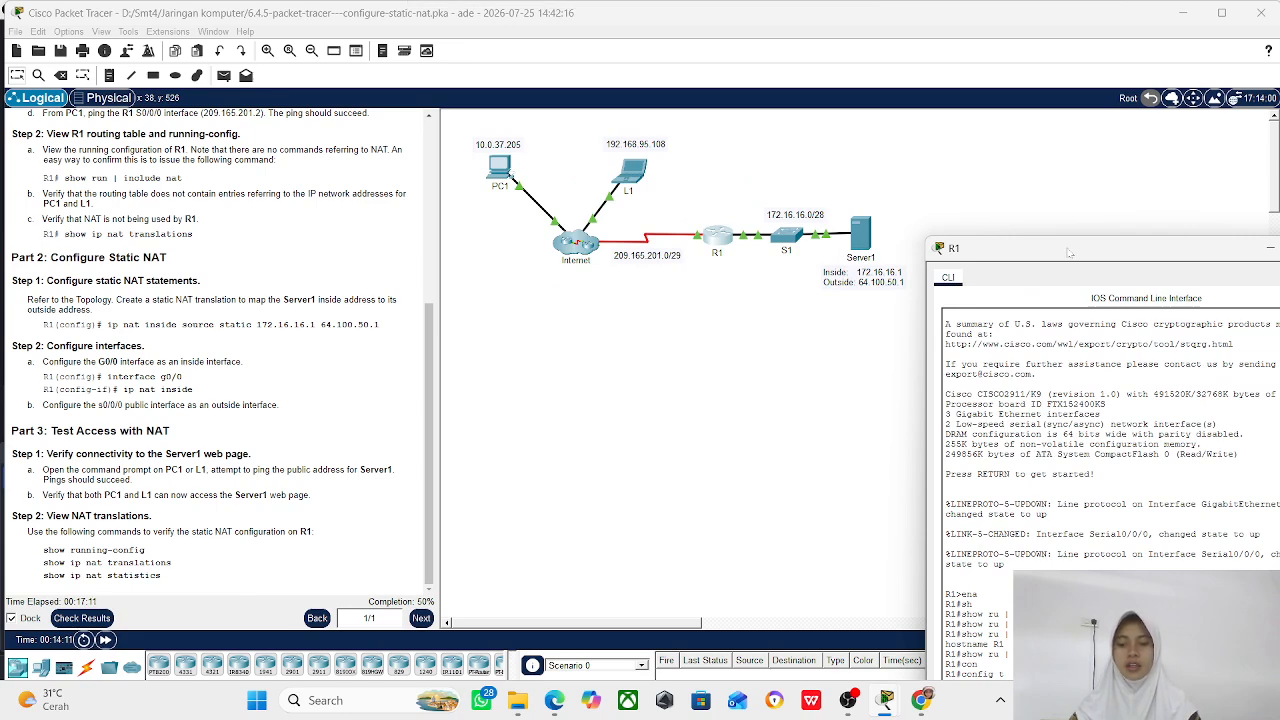
{"action": "left_click", "coordinate": [817, 237]}
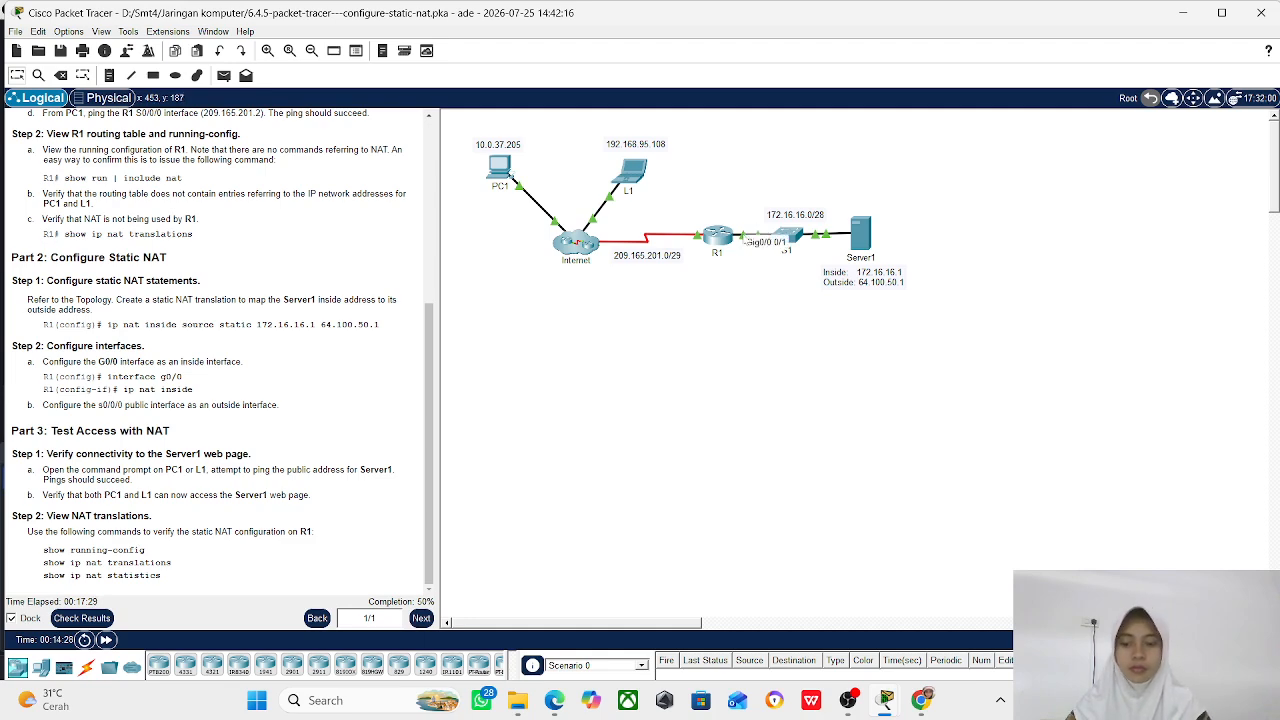
{"action": "mouse_move", "coordinate": [890, 702]}
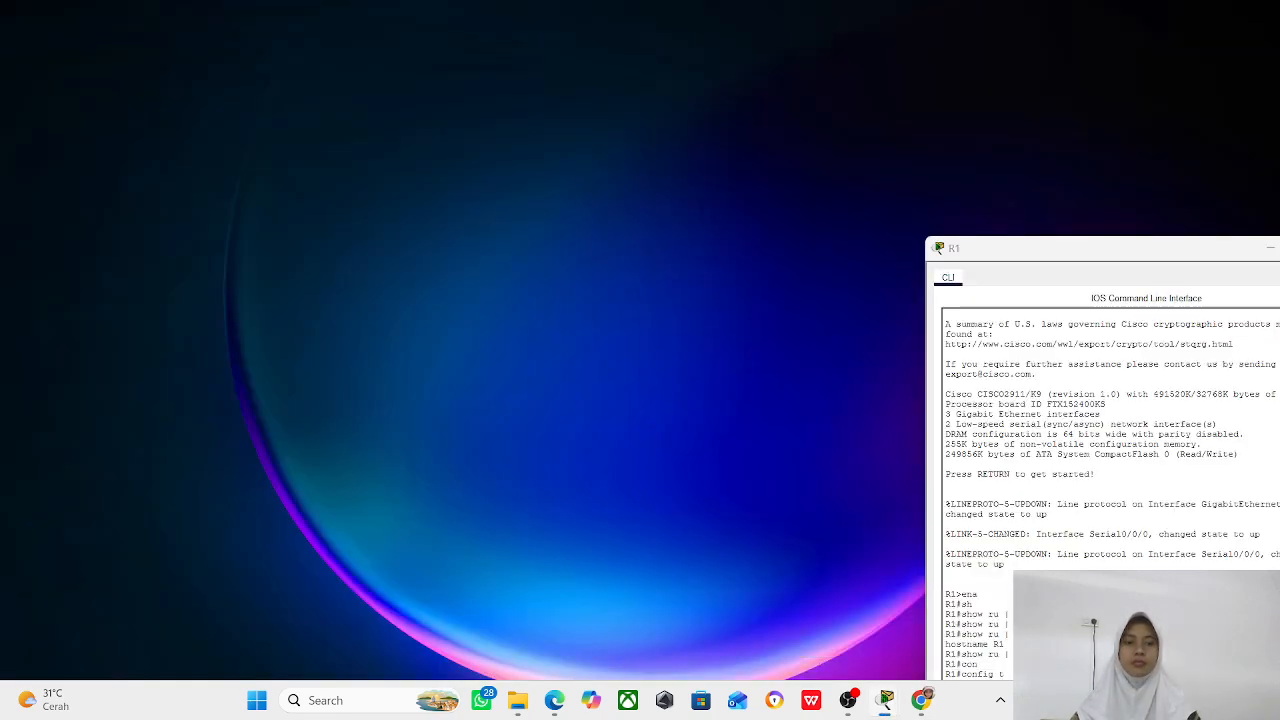
{"action": "left_click", "coordinate": [970, 615]}
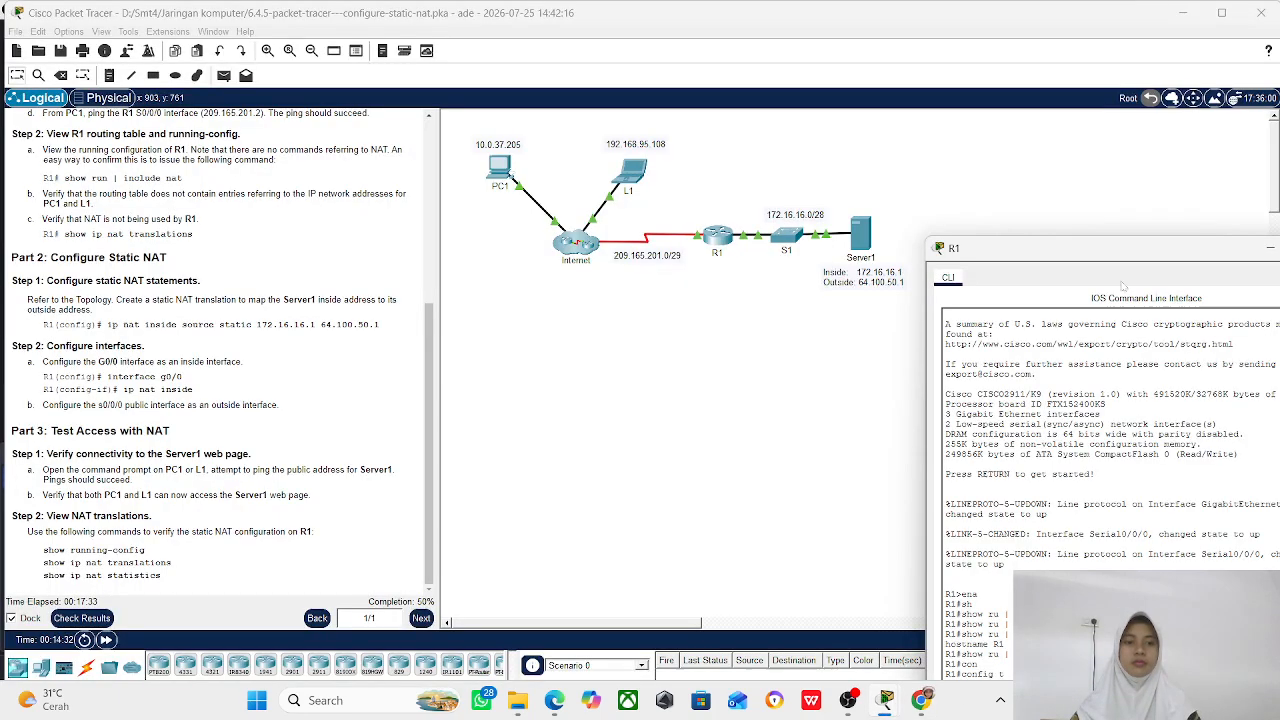
{"action": "left_click_drag", "start_coordinate": [1102, 256], "coordinate": [908, 82]}
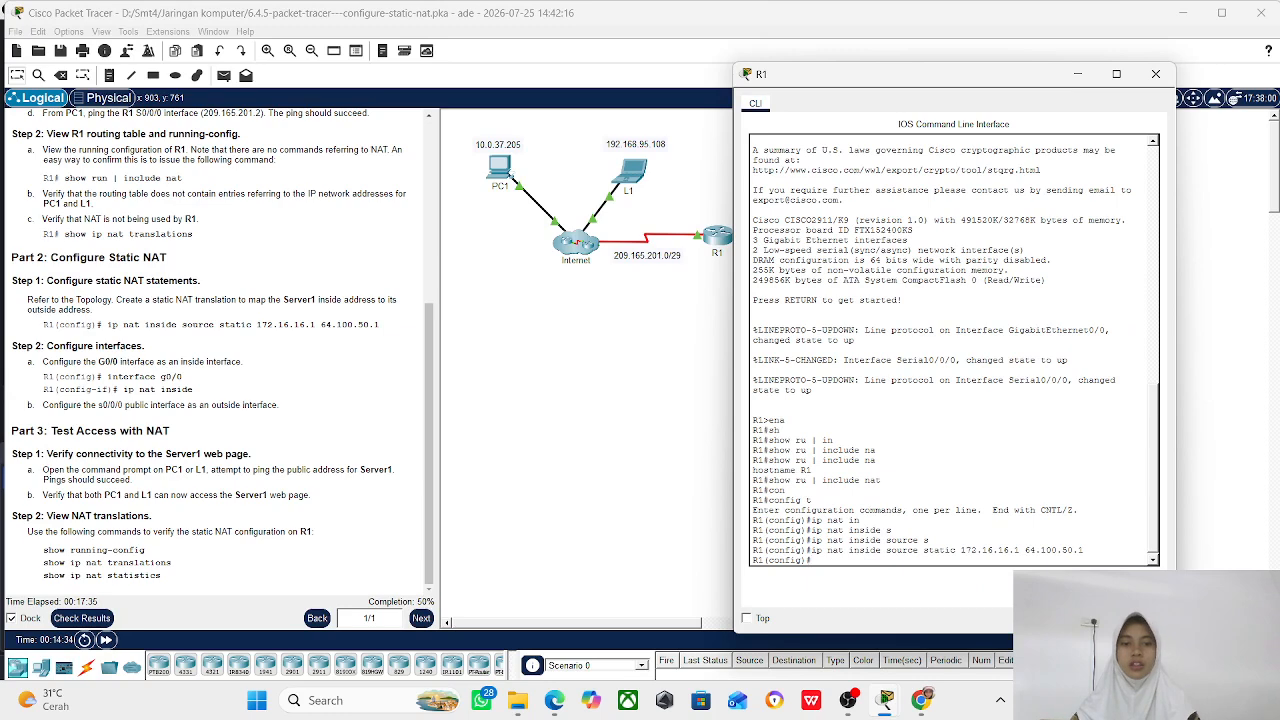
{"action": "type", "text": "int "}
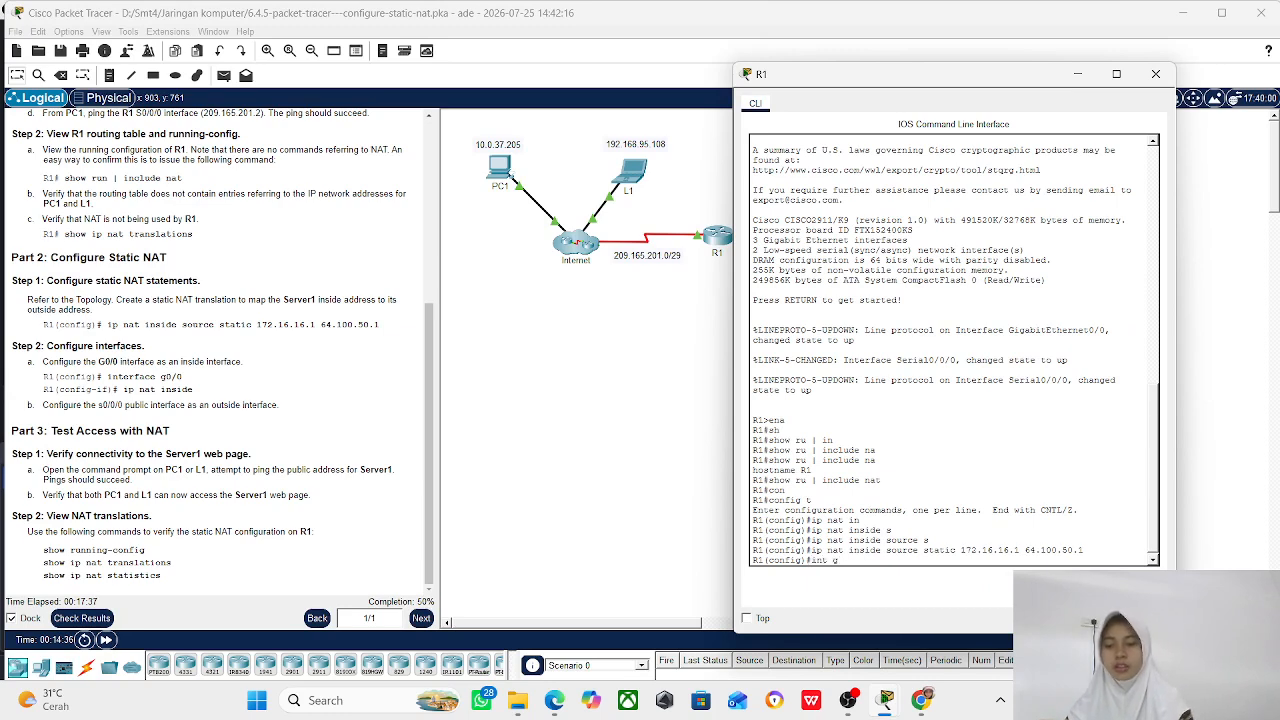
{"action": "type", "text": "g0"}
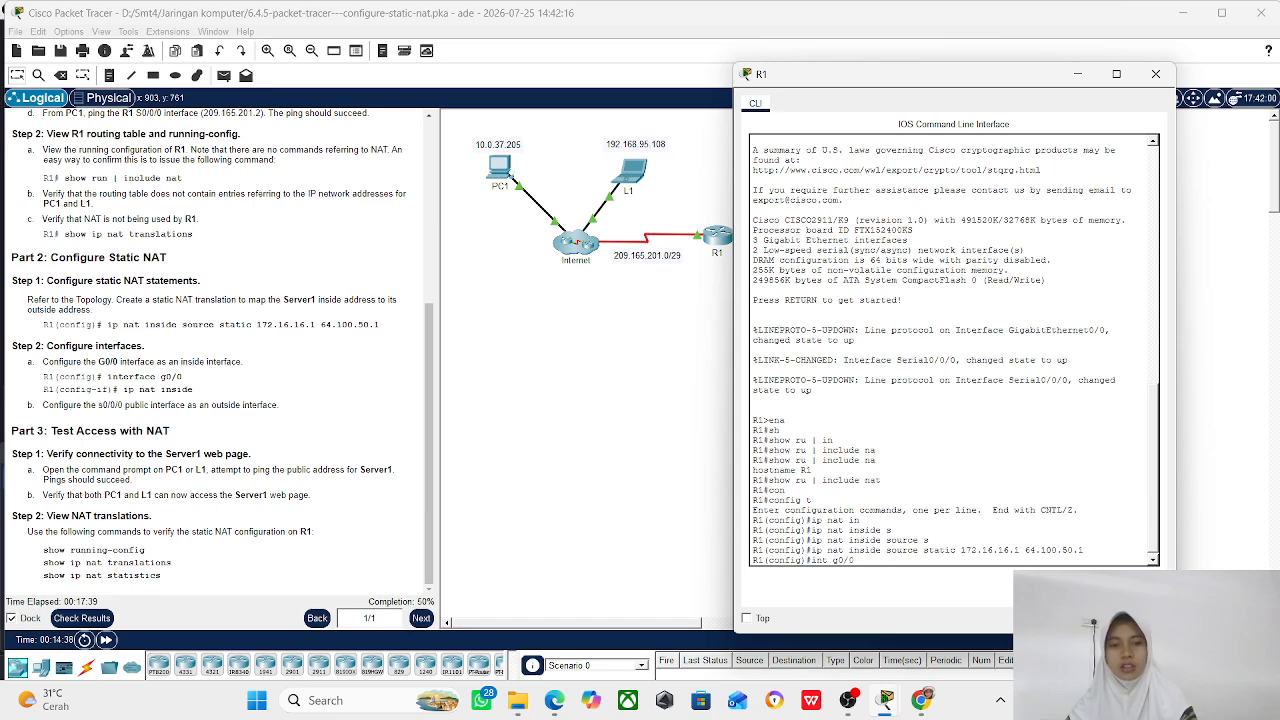
{"action": "type", "text": "/0"}
{"action": "key", "text": "Return"}
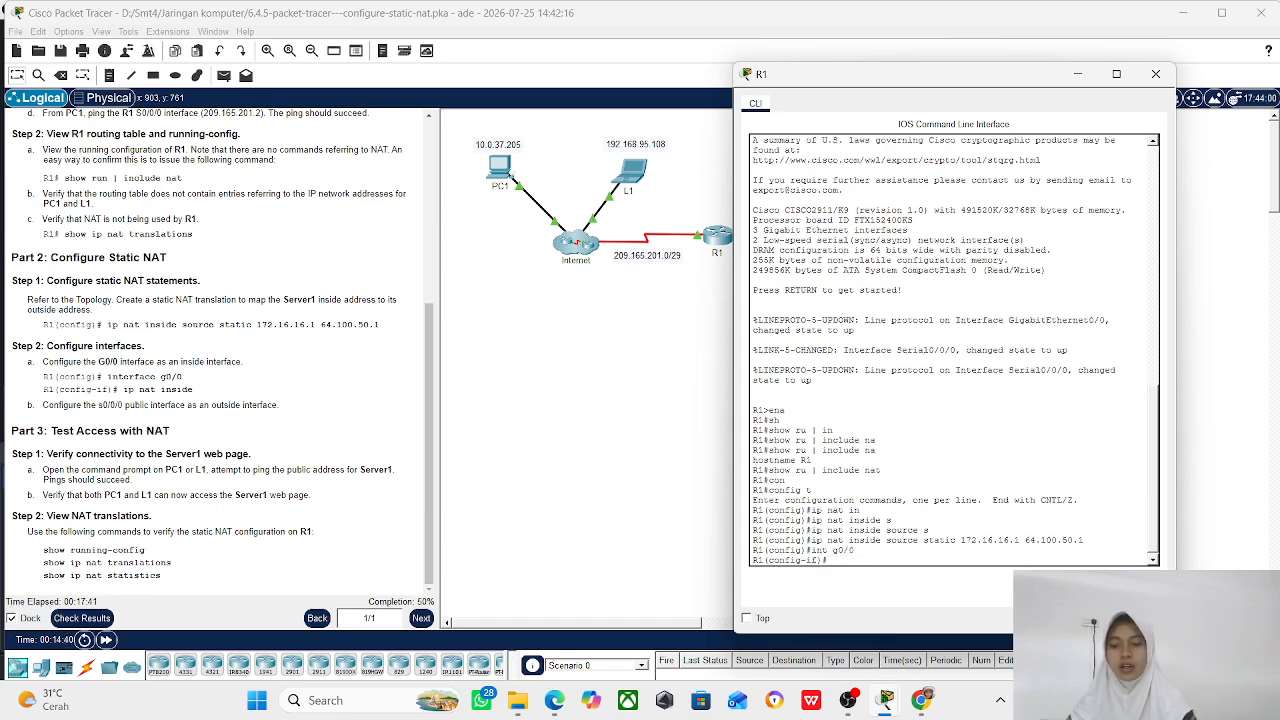
- Configure R1's g0/0 as an inside interface with "ip nat inside"
{"action": "type", "text": "ip na"}
{"action": "key", "text": "Tab"}
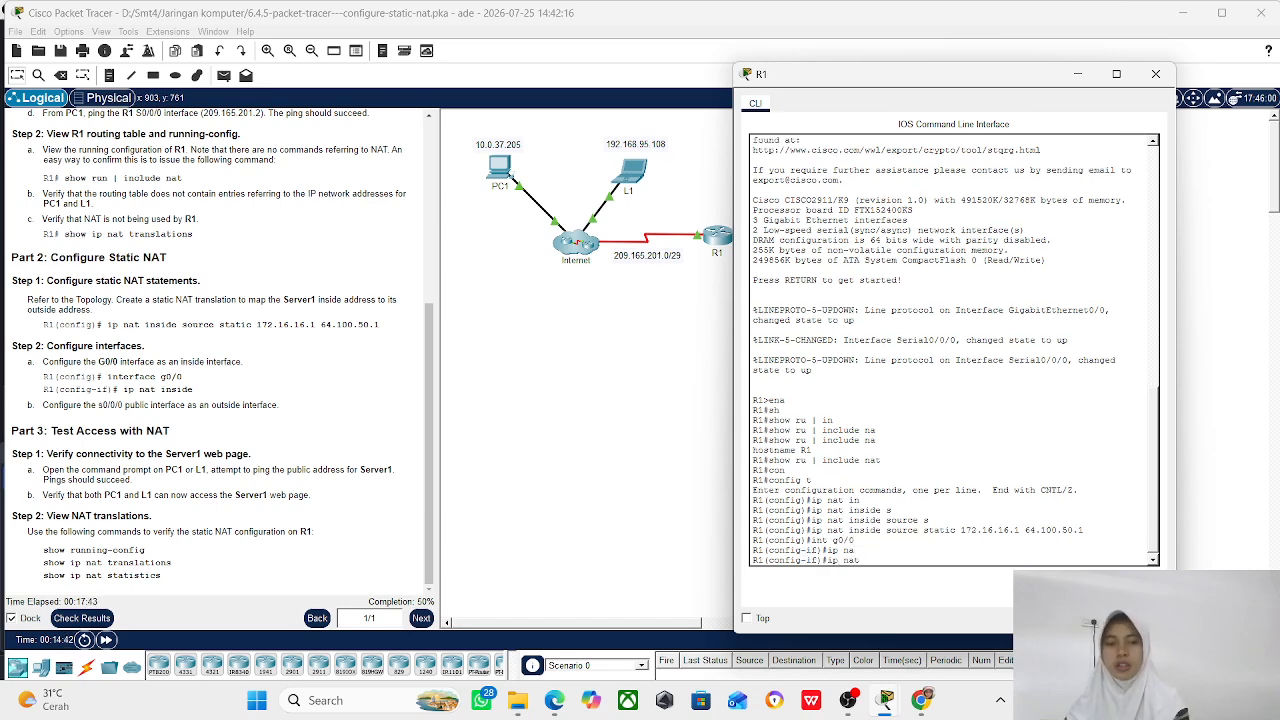
{"action": "type", "text": "i"}
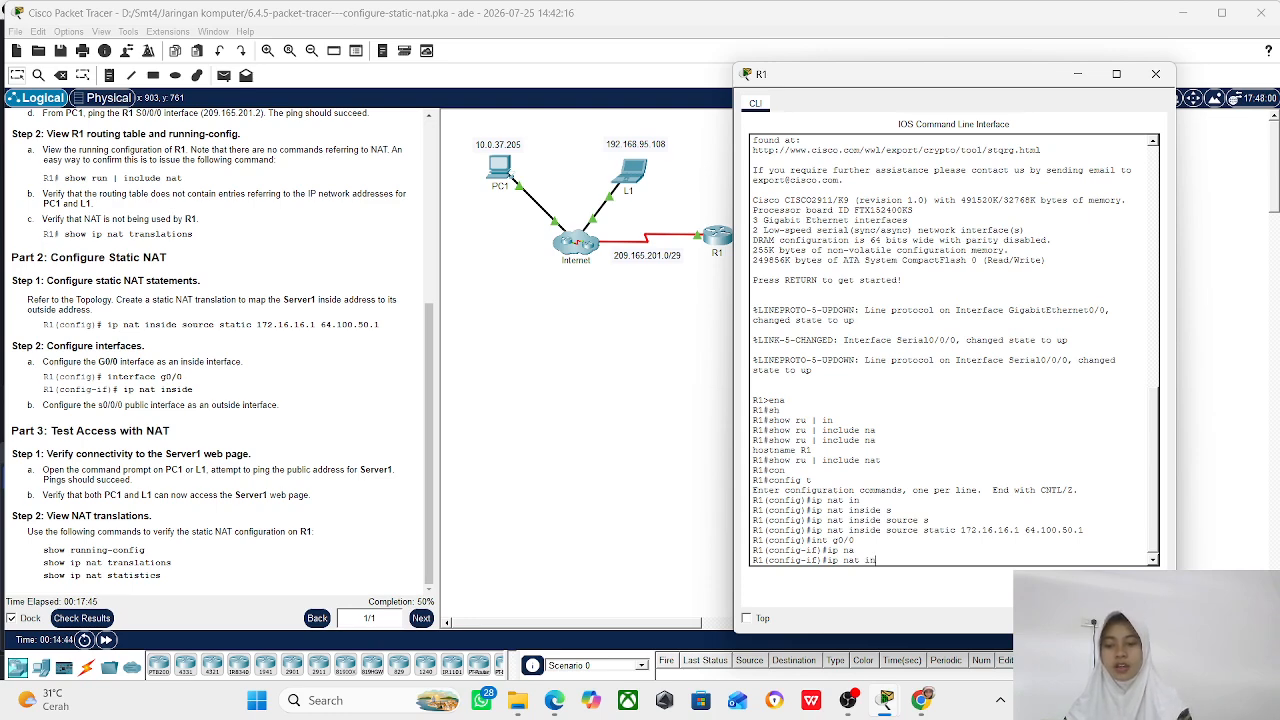
{"action": "type", "text": "n"}
{"action": "key", "text": "Tab"}
{"action": "key", "text": "BackSpace"}
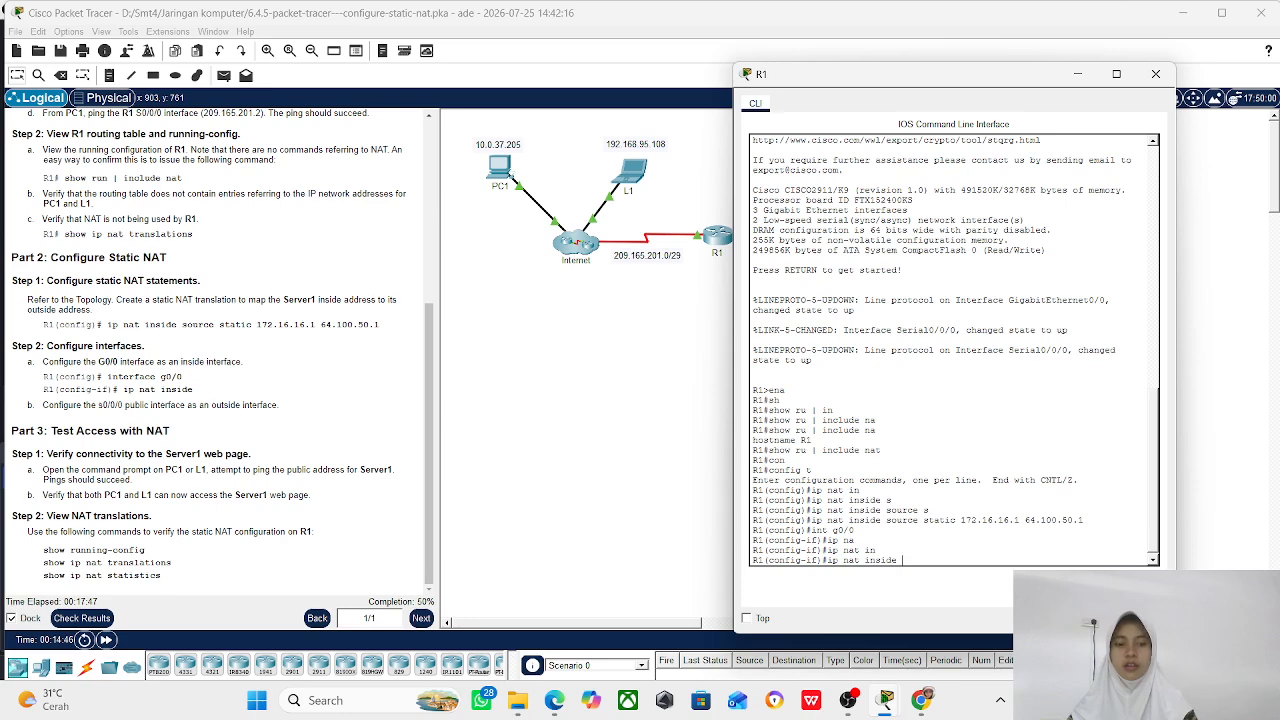
{"action": "key", "text": "Return"}
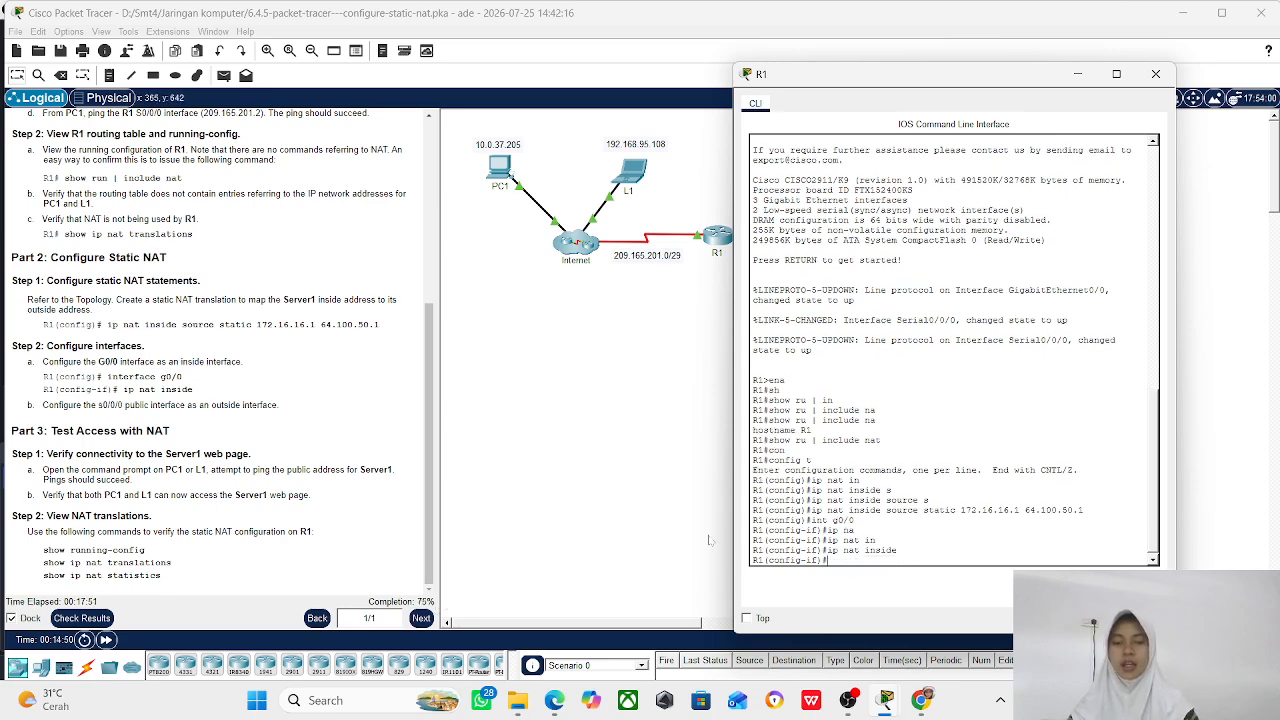
- Enter interface configuration mode for s0/0/0 on R1 with "int s0/0/0"
{"action": "left_click_drag", "start_coordinate": [898, 84], "coordinate": [1041, 192]}
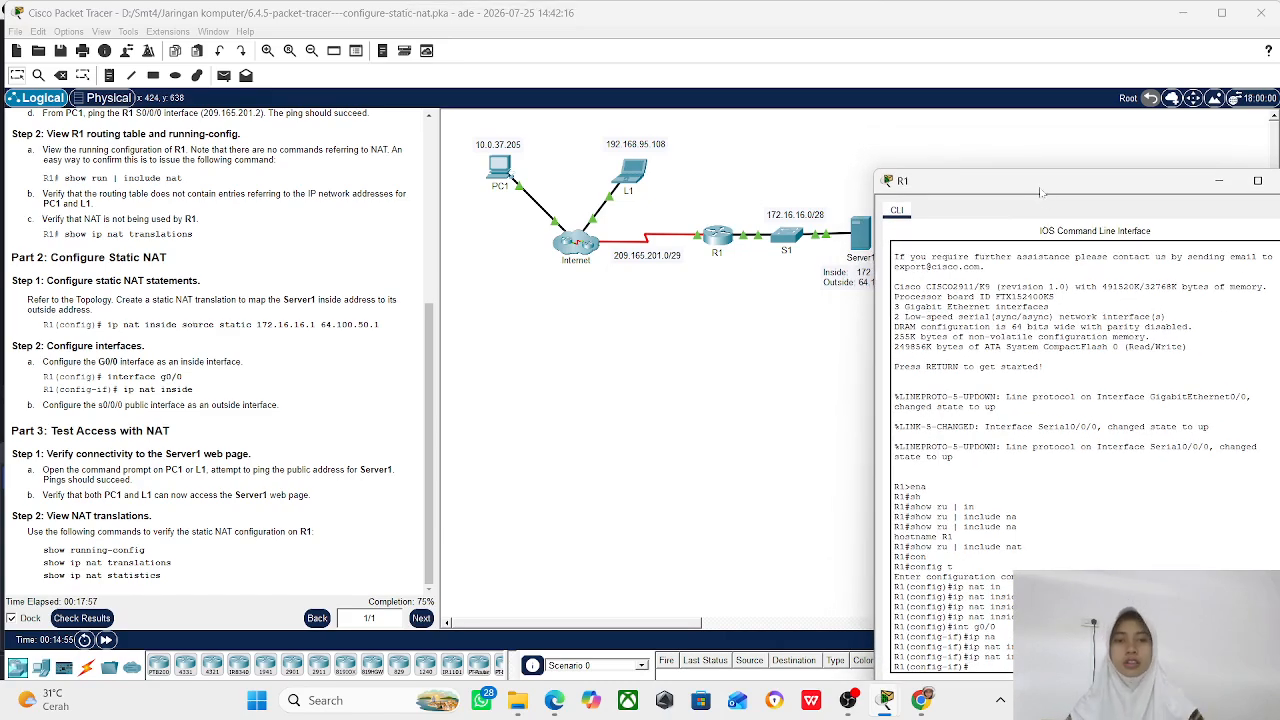
{"action": "left_click_drag", "start_coordinate": [1048, 194], "coordinate": [857, 119]}
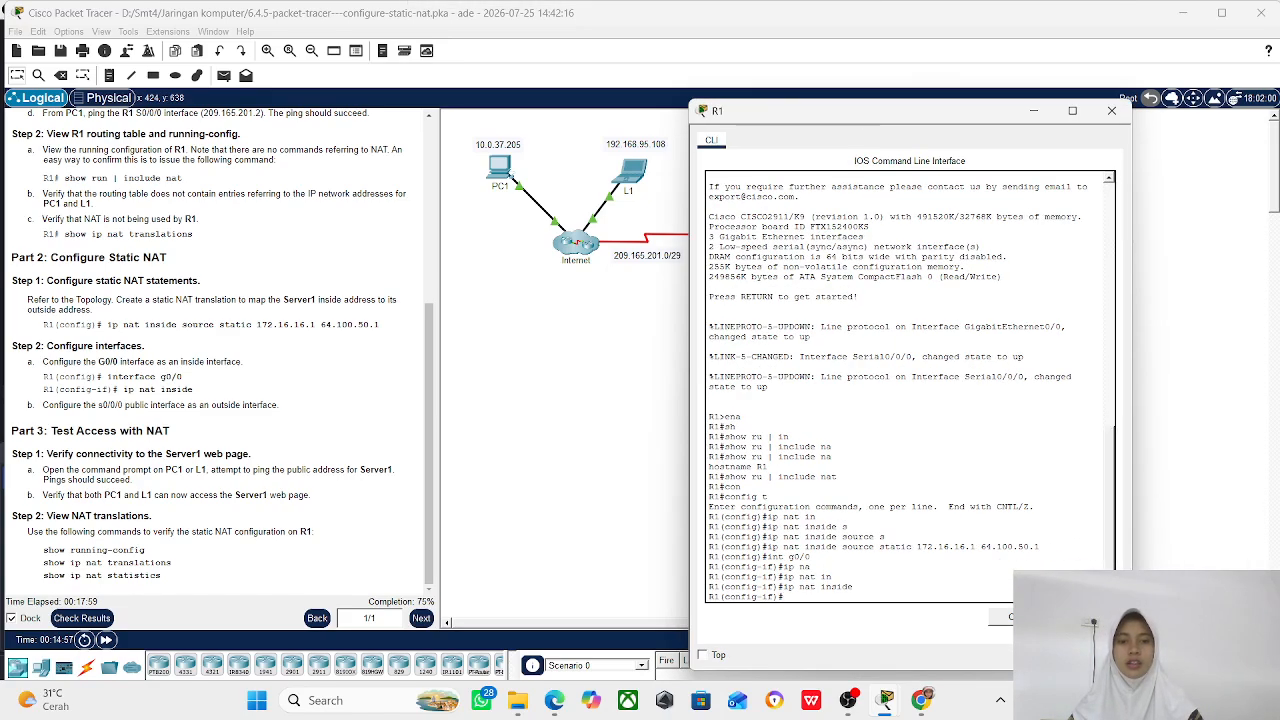
{"action": "type", "text": "int"}
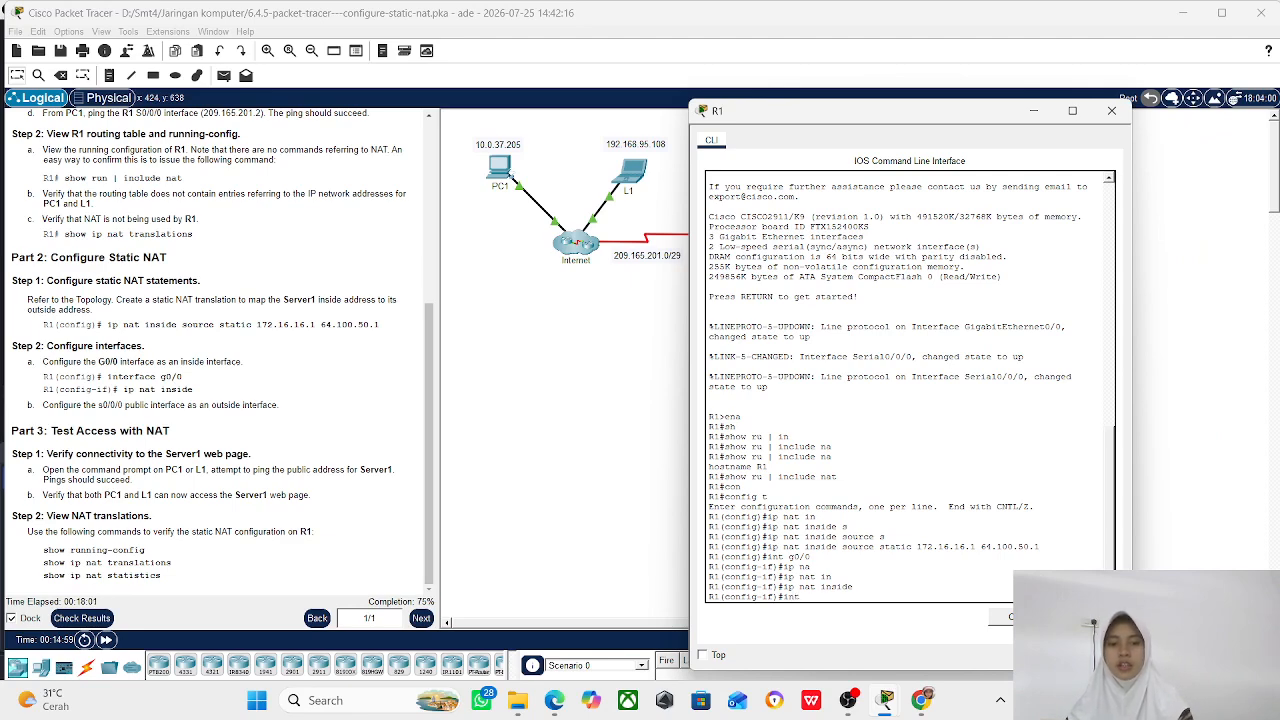
{"action": "type", "text": " g"}
{"action": "key", "text": "BackSpace"}
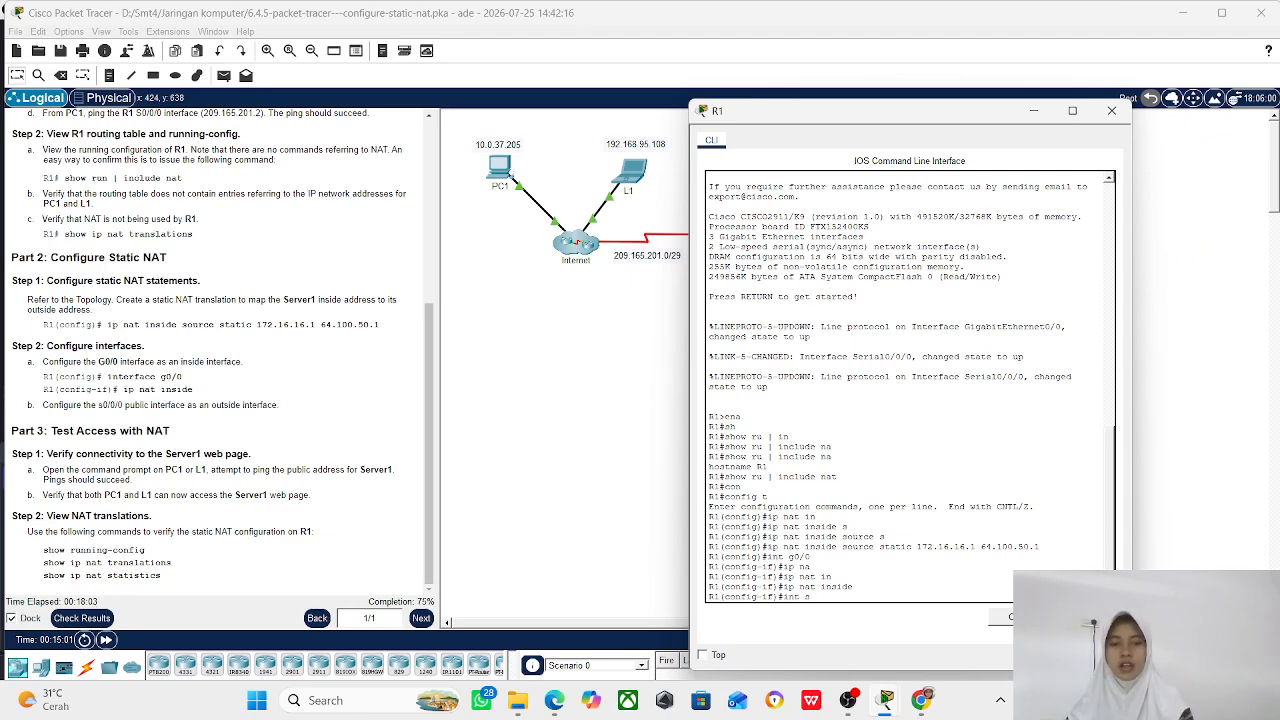
{"action": "type", "text": "s0/"}
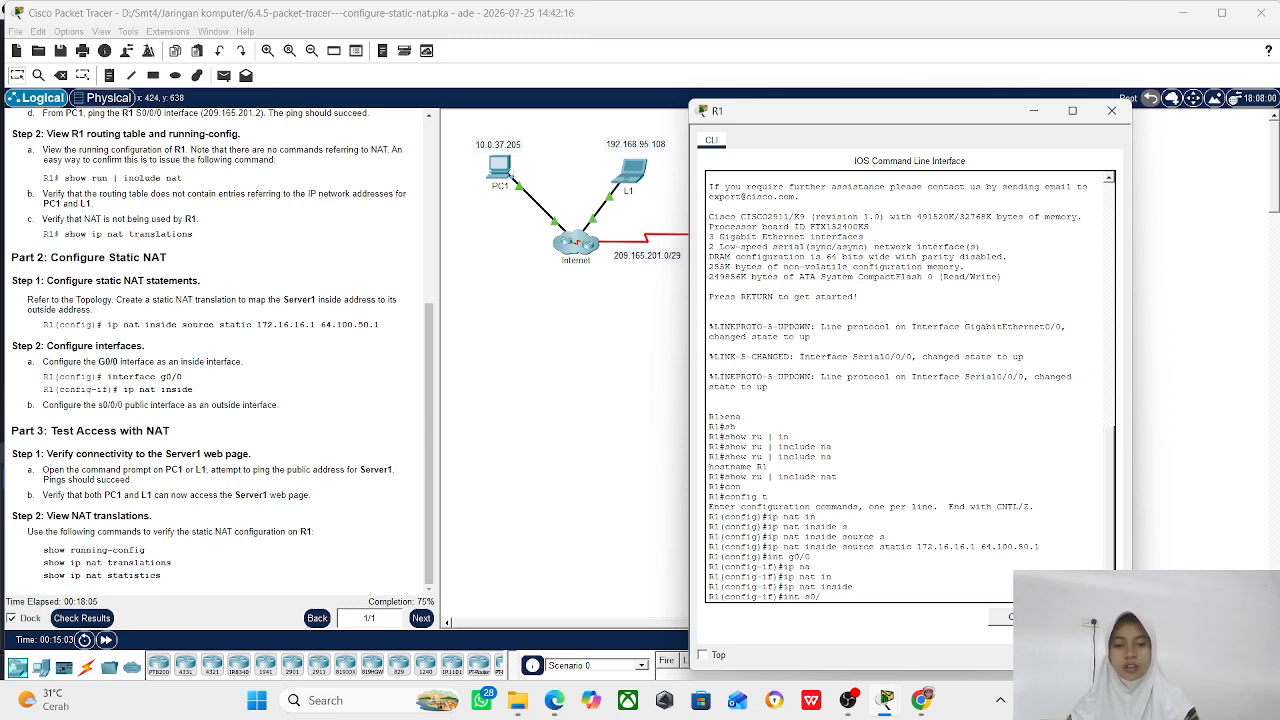
{"action": "type", "text": "0/"}
{"action": "key", "text": "Return"}
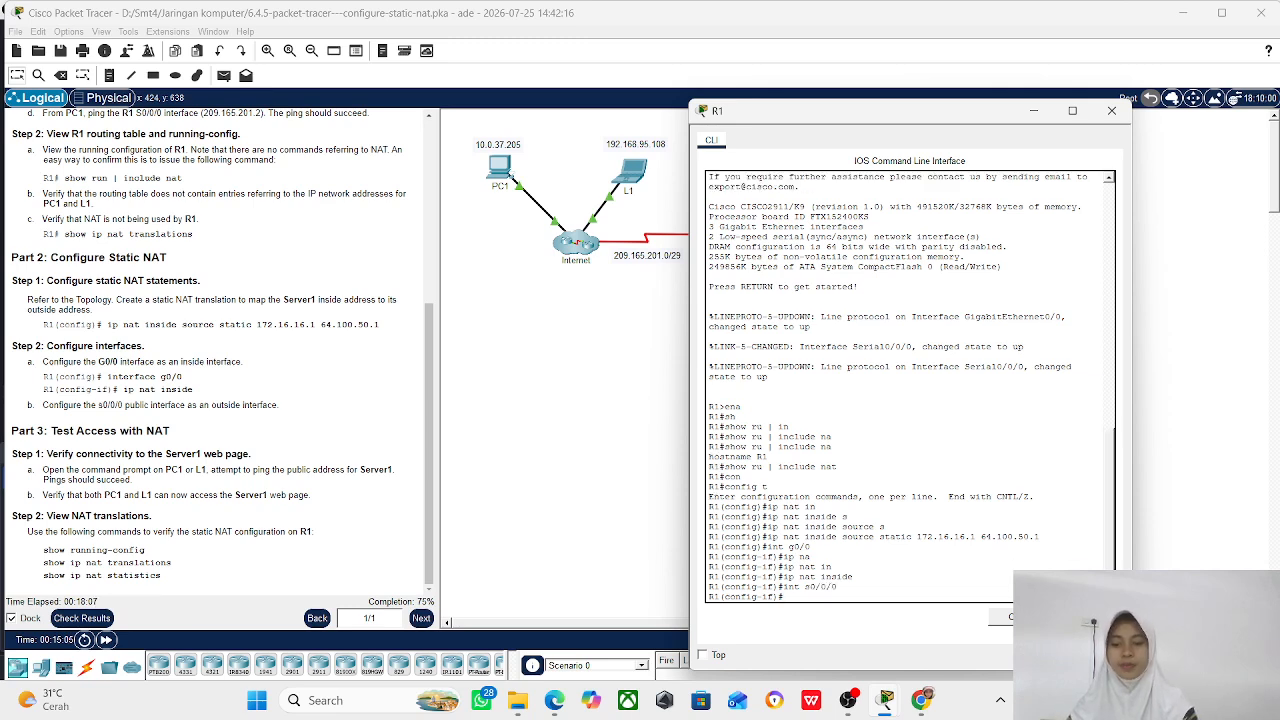
- Configure R1's s0/0/0 as an outside interface with "ip nat outside"
{"action": "type", "text": "ip n"}
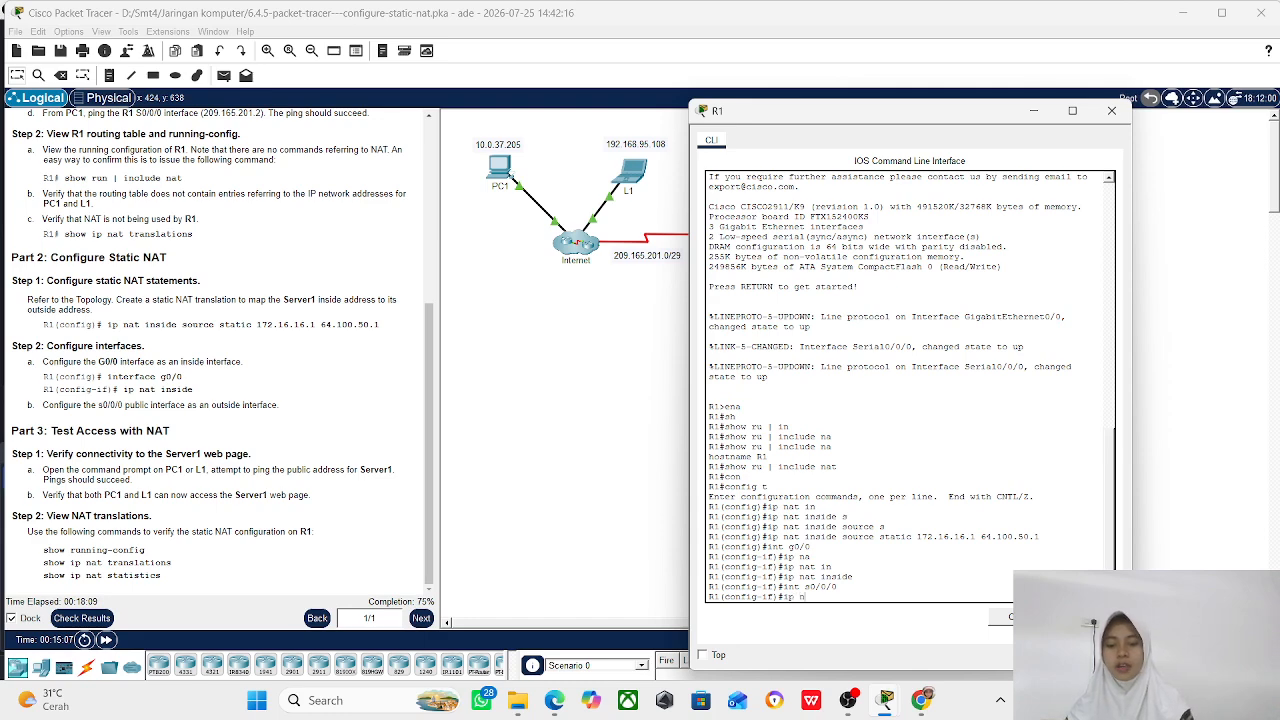
{"action": "type", "text": "at"}
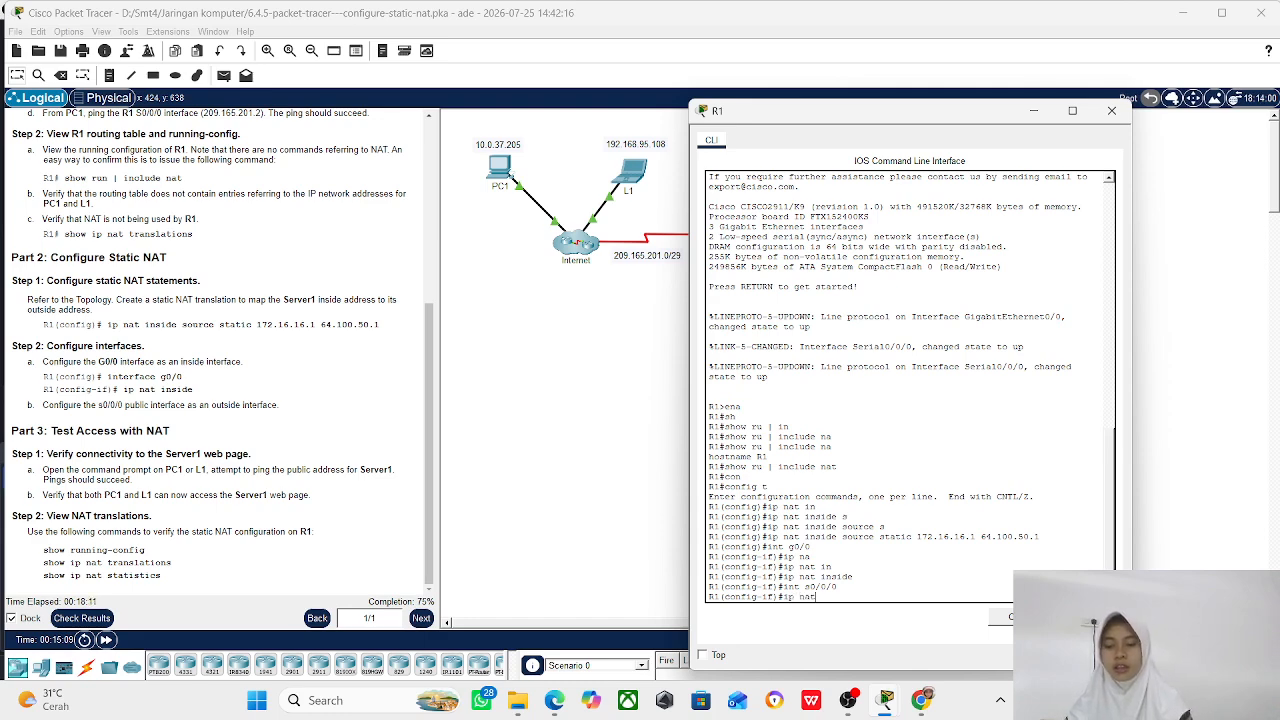
{"action": "type", "text": "out"}
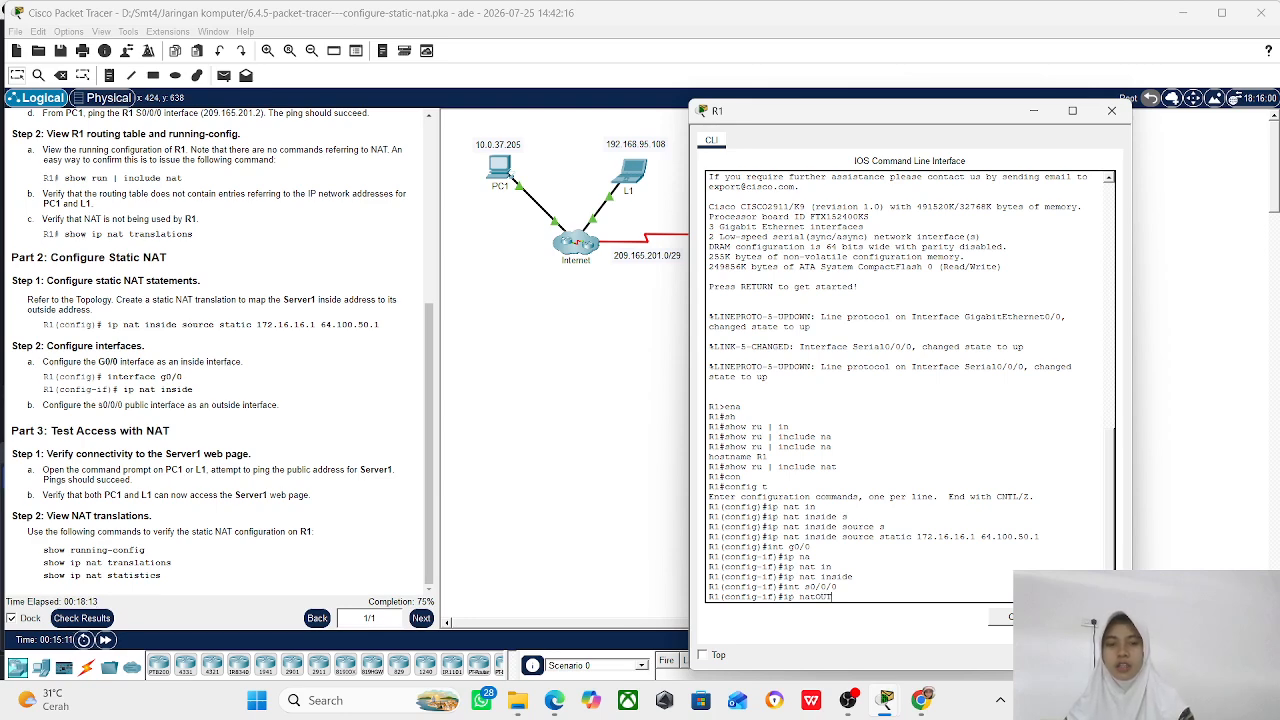
{"action": "key", "text": "BackSpace"}
{"action": "key", "text": "BackSpace"}
{"action": "key", "text": "BackSpace"}
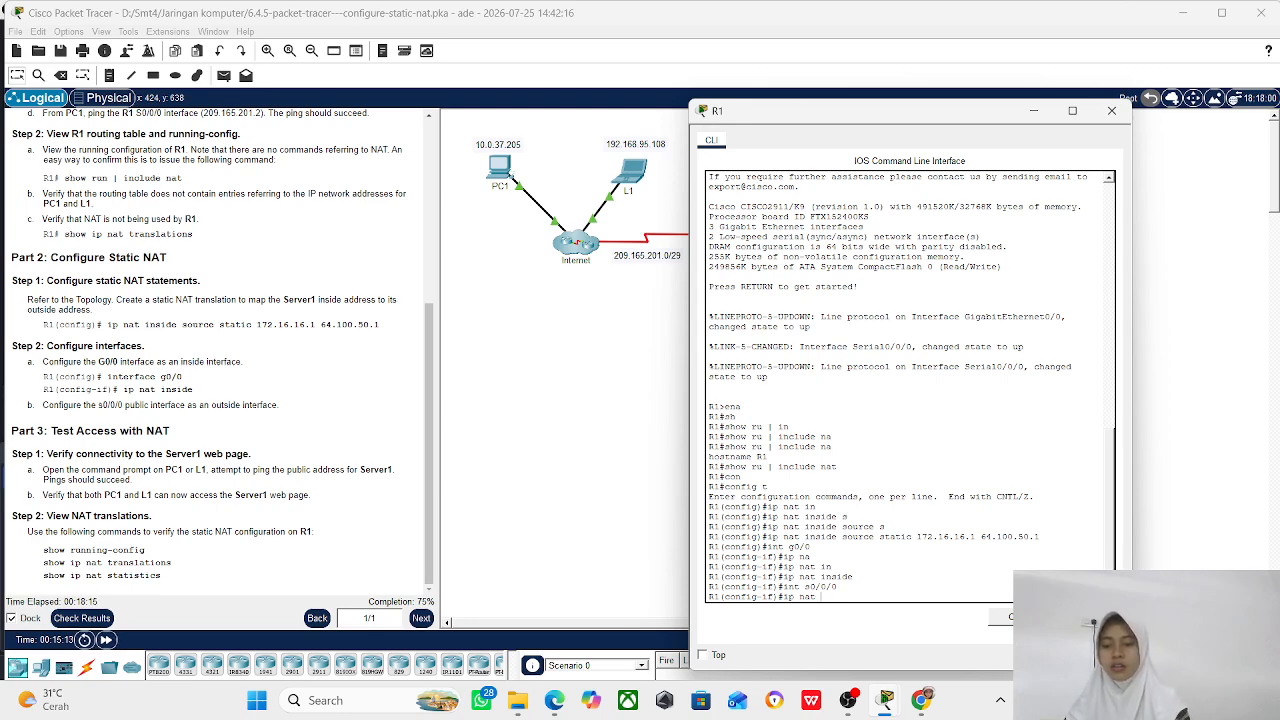
{"action": "type", "text": "ou"}
{"action": "key", "text": "Tab"}
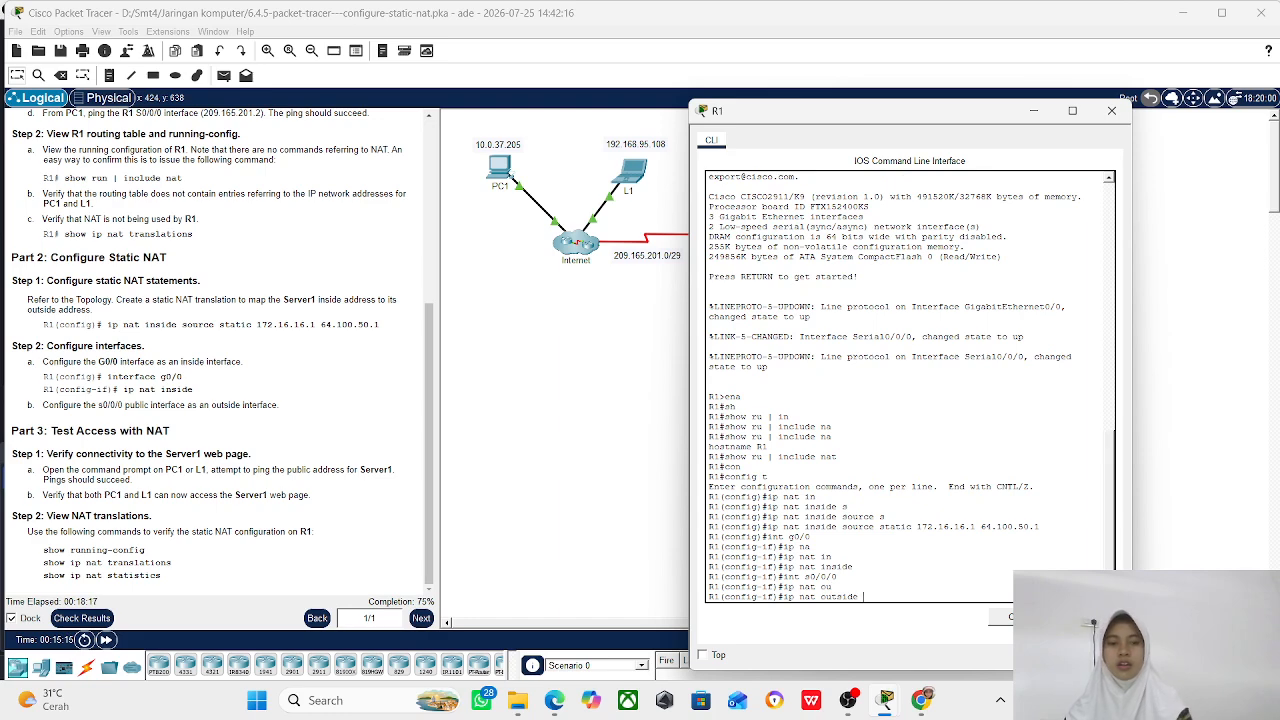
{"action": "key", "text": "Return"}
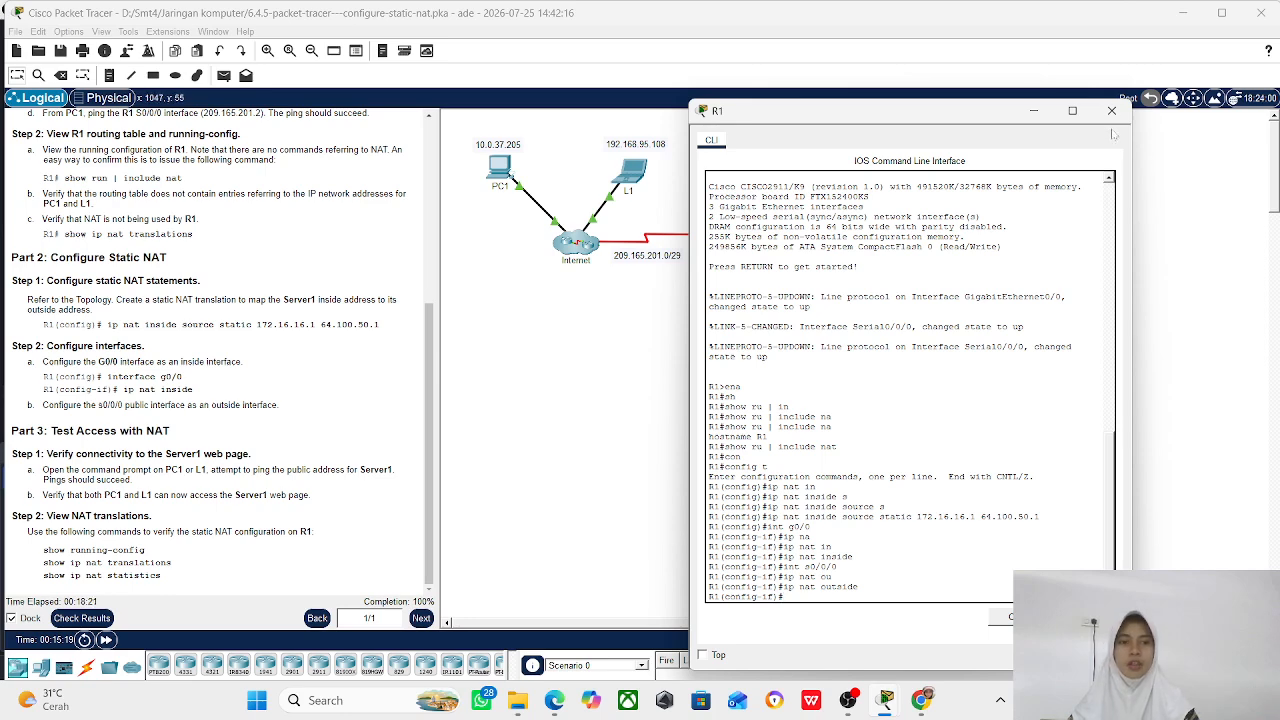
- Leave configuration mode with "end", save R1's configuration with "wr", and put R1's window away
{"action": "type", "text": "en"}
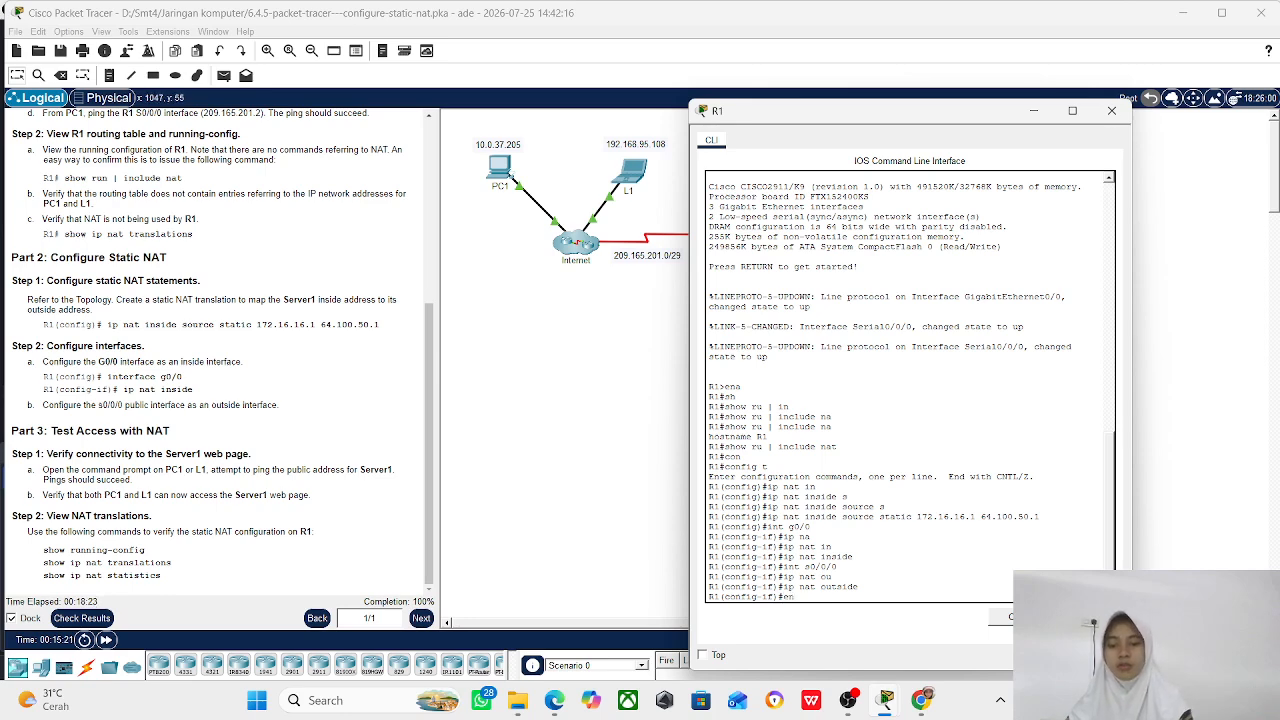
{"action": "type", "text": "d"}
{"action": "key", "text": "Return"}
{"action": "type", "text": "w"}
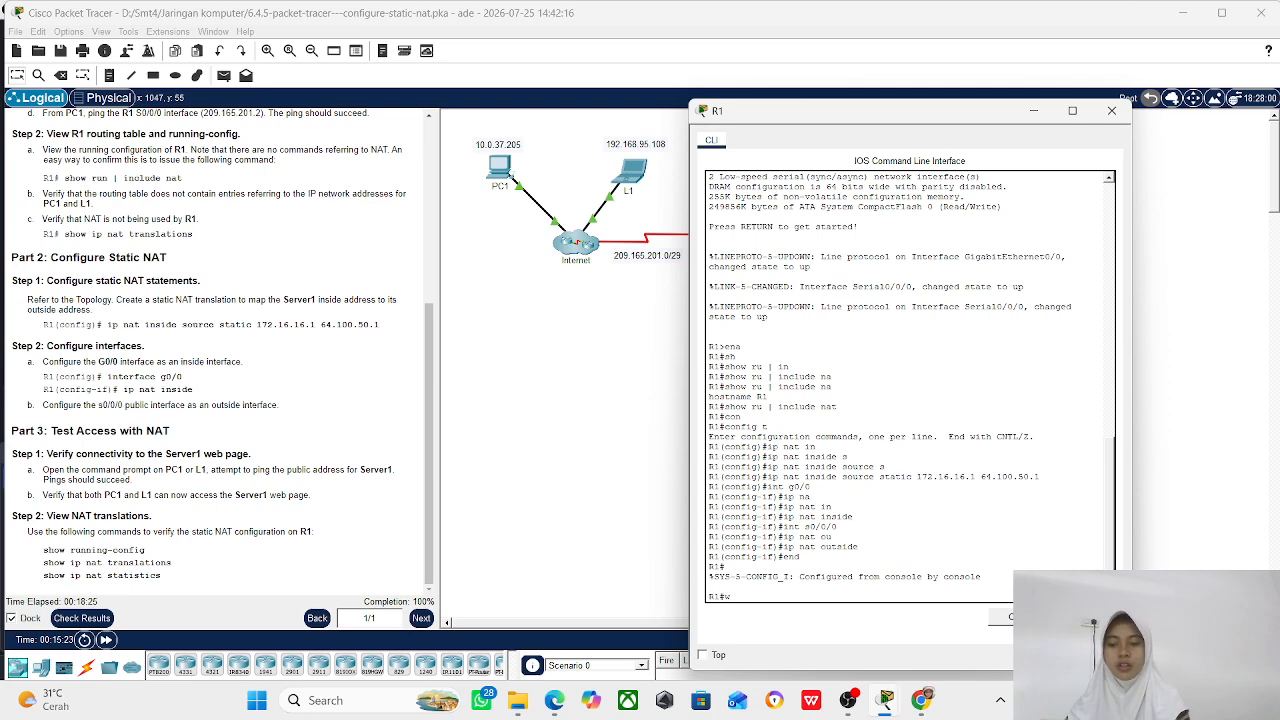
{"action": "type", "text": "r"}
{"action": "key", "text": "Return"}
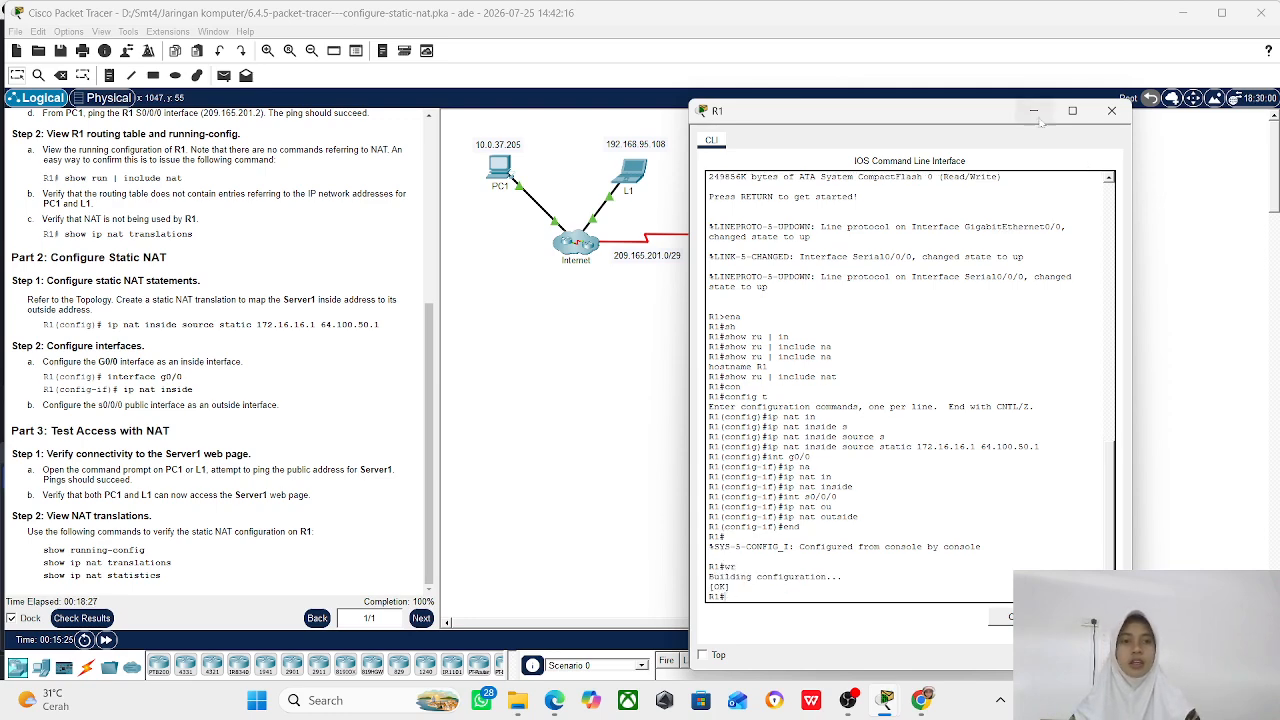
{"action": "left_click", "coordinate": [1040, 120]}
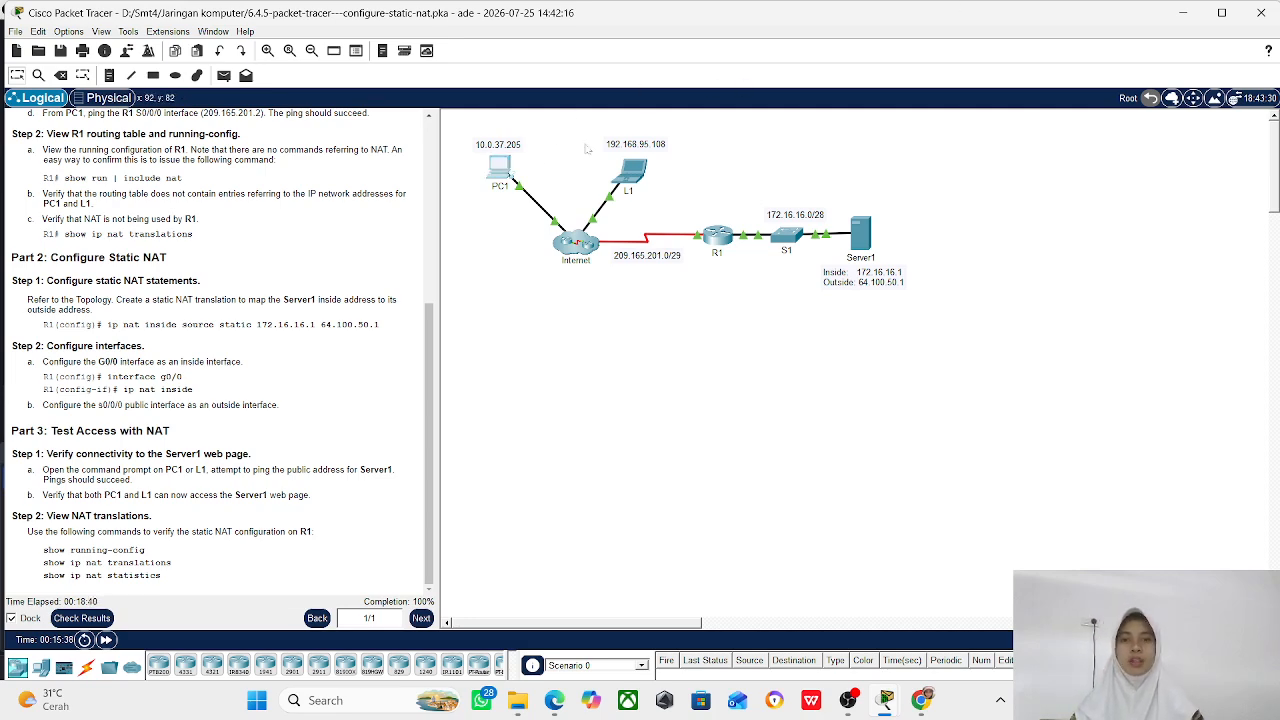
- Ping Server1's public address 64.100.50.1 from PC1's command prompt, and close PC1 once the ping completes
{"action": "left_click", "coordinate": [506, 170]}
{"action": "left_click", "coordinate": [692, 130]}
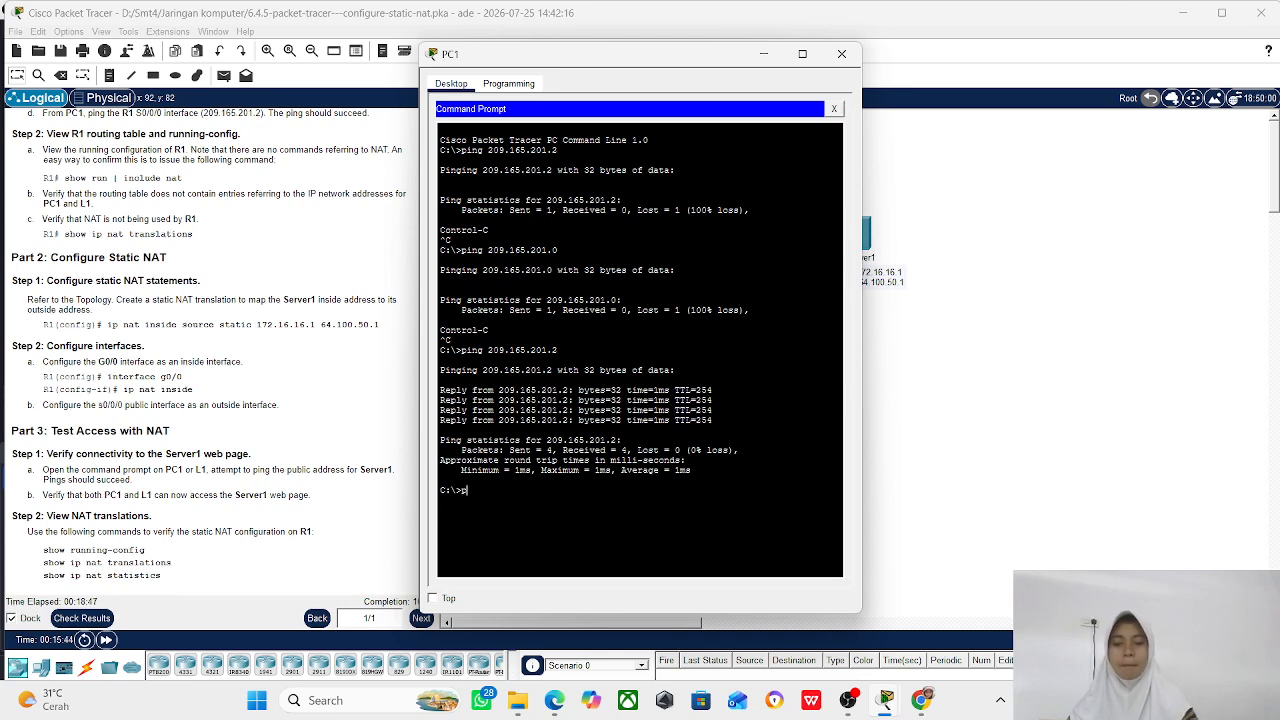
{"action": "type", "text": "ping "}
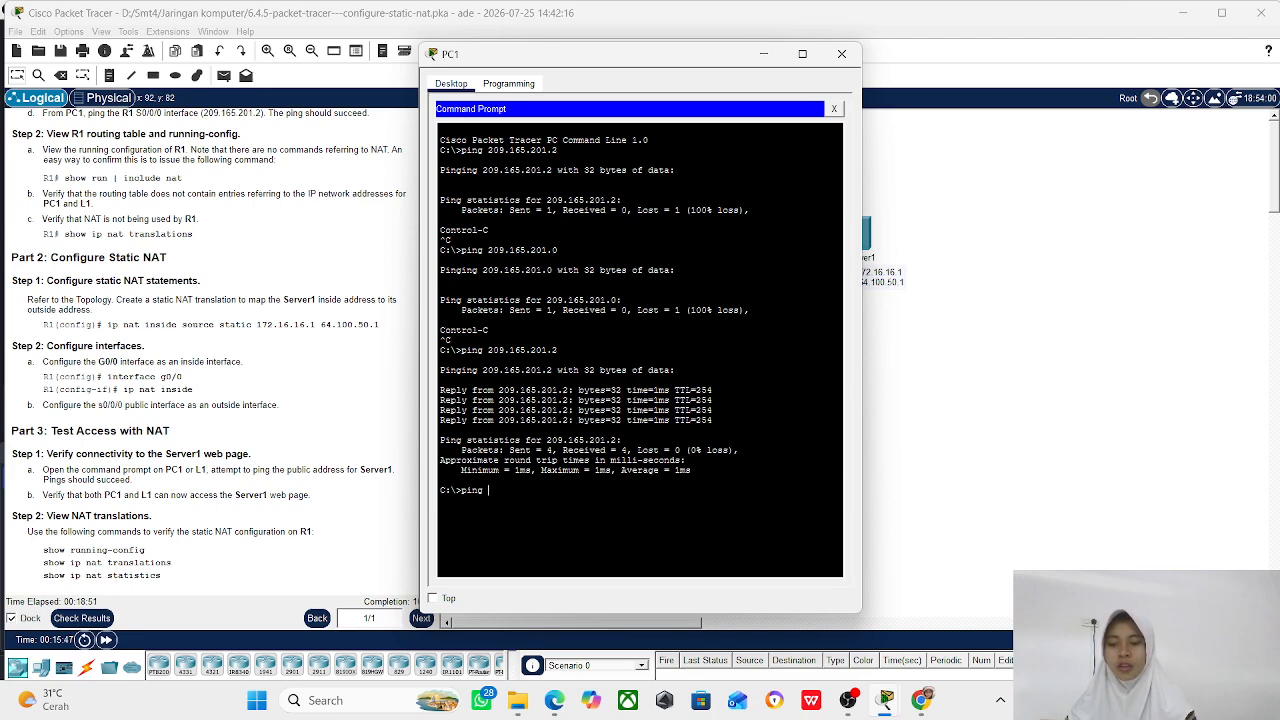
{"action": "type", "text": "64."}
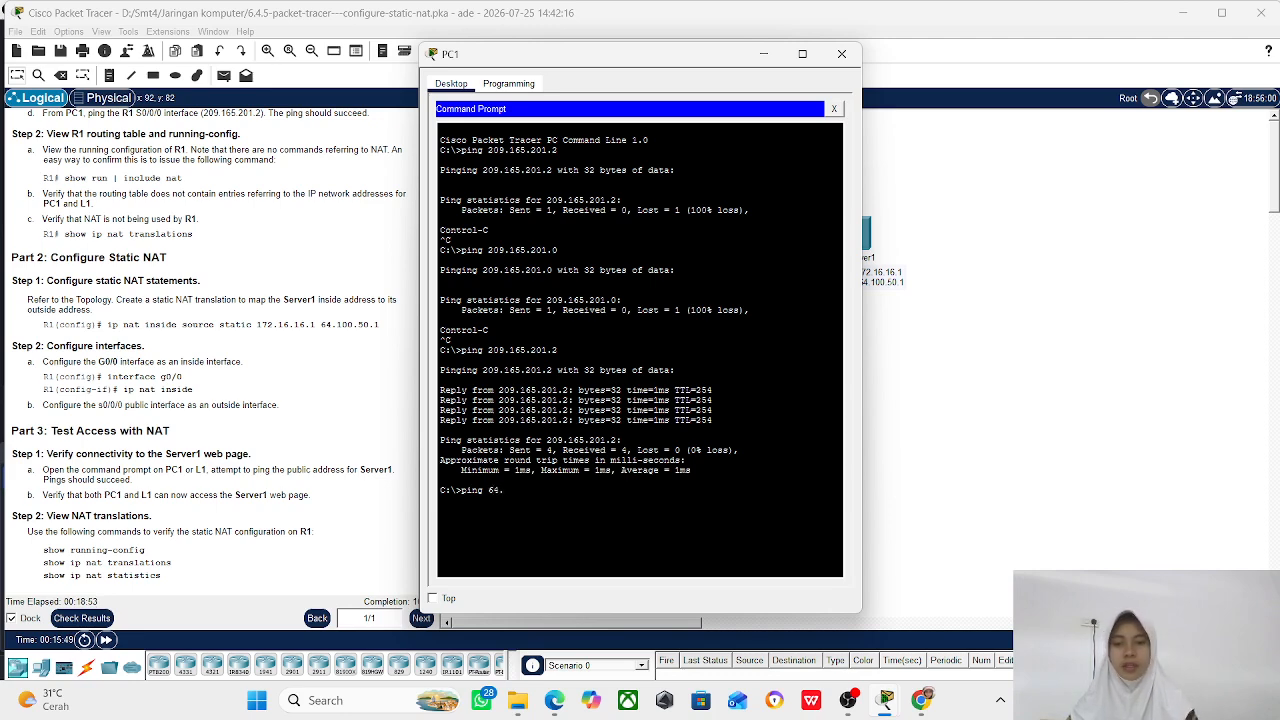
{"action": "type", "text": "100.5"}
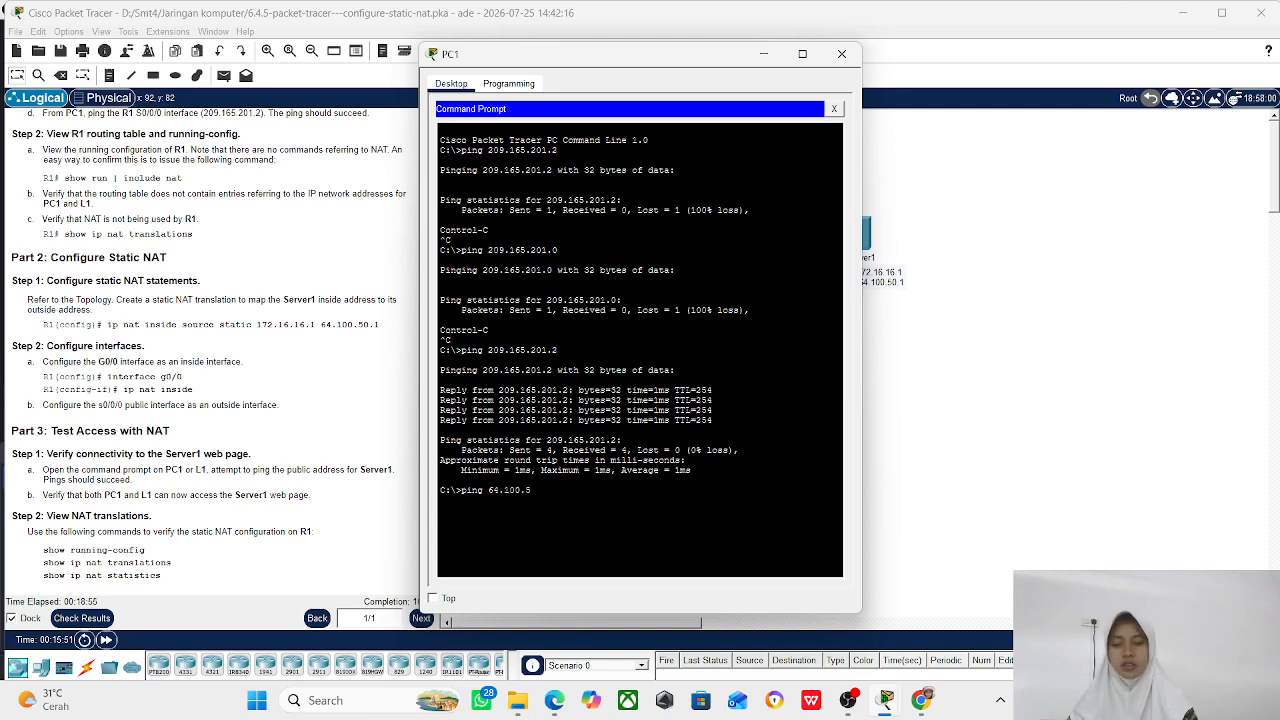
{"action": "type", "text": "0.1"}
{"action": "key", "text": "Return"}
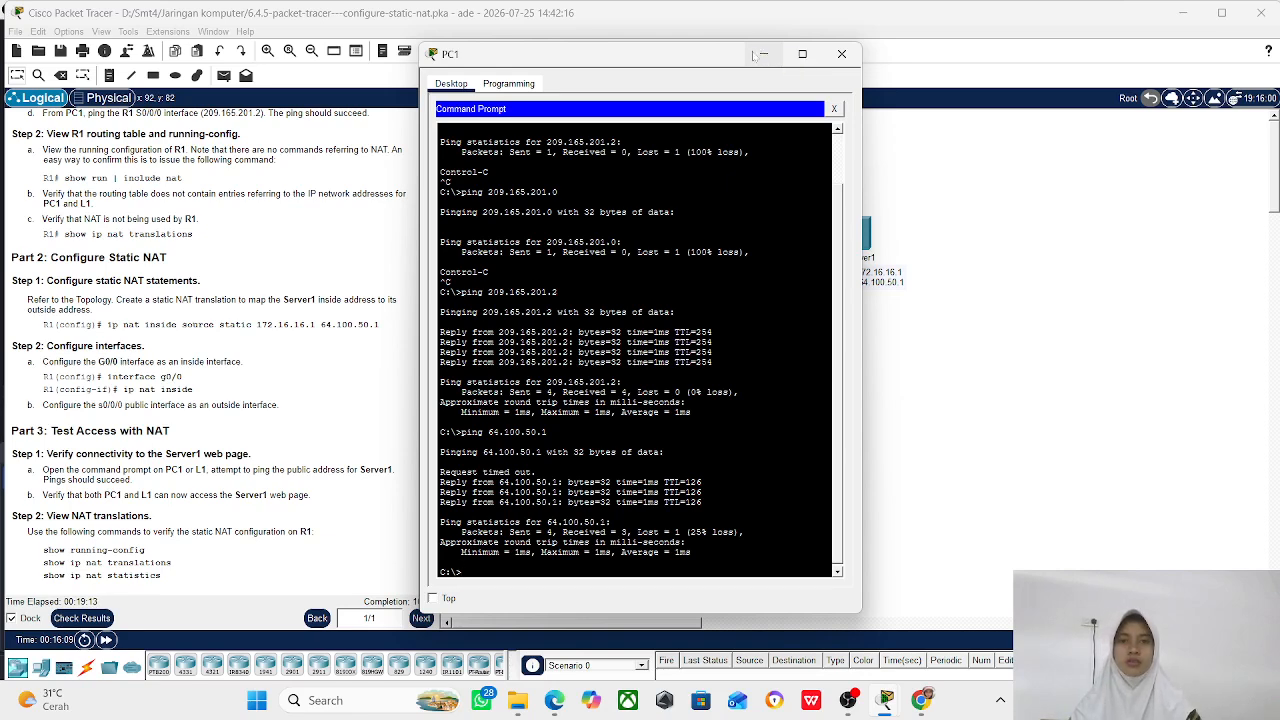
{"action": "left_click", "coordinate": [834, 108]}
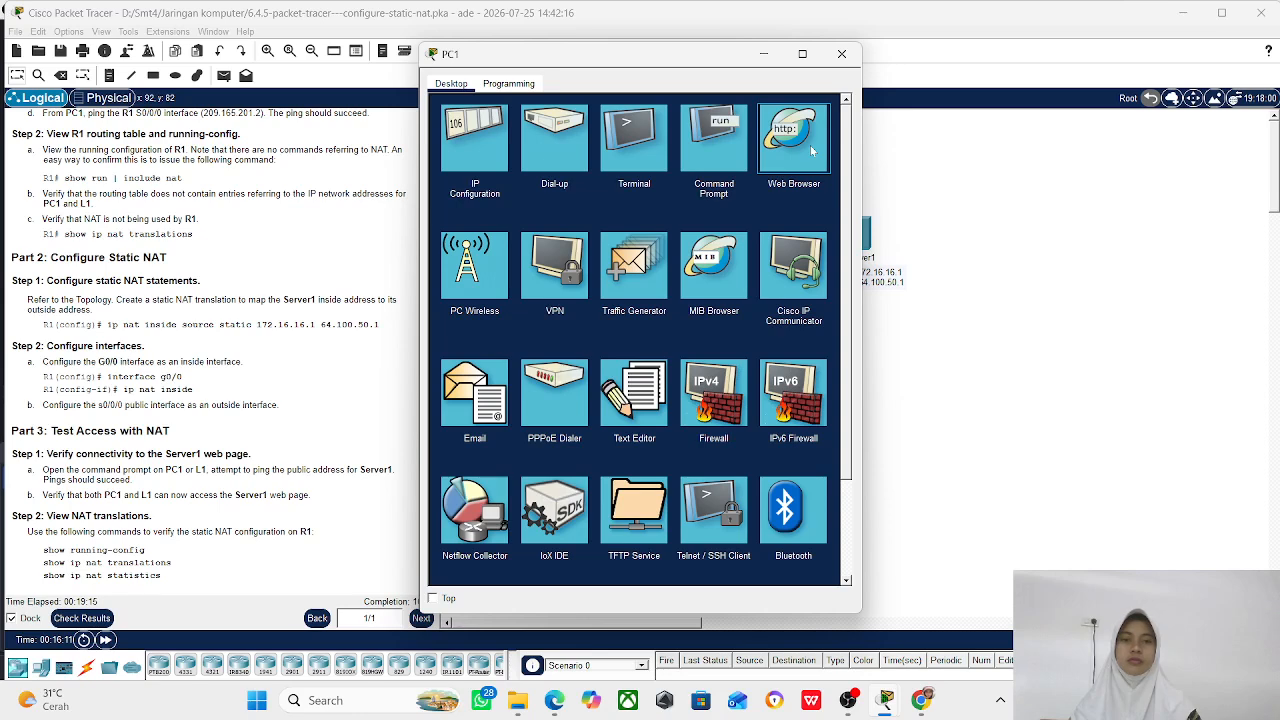
{"action": "left_click", "coordinate": [841, 53]}
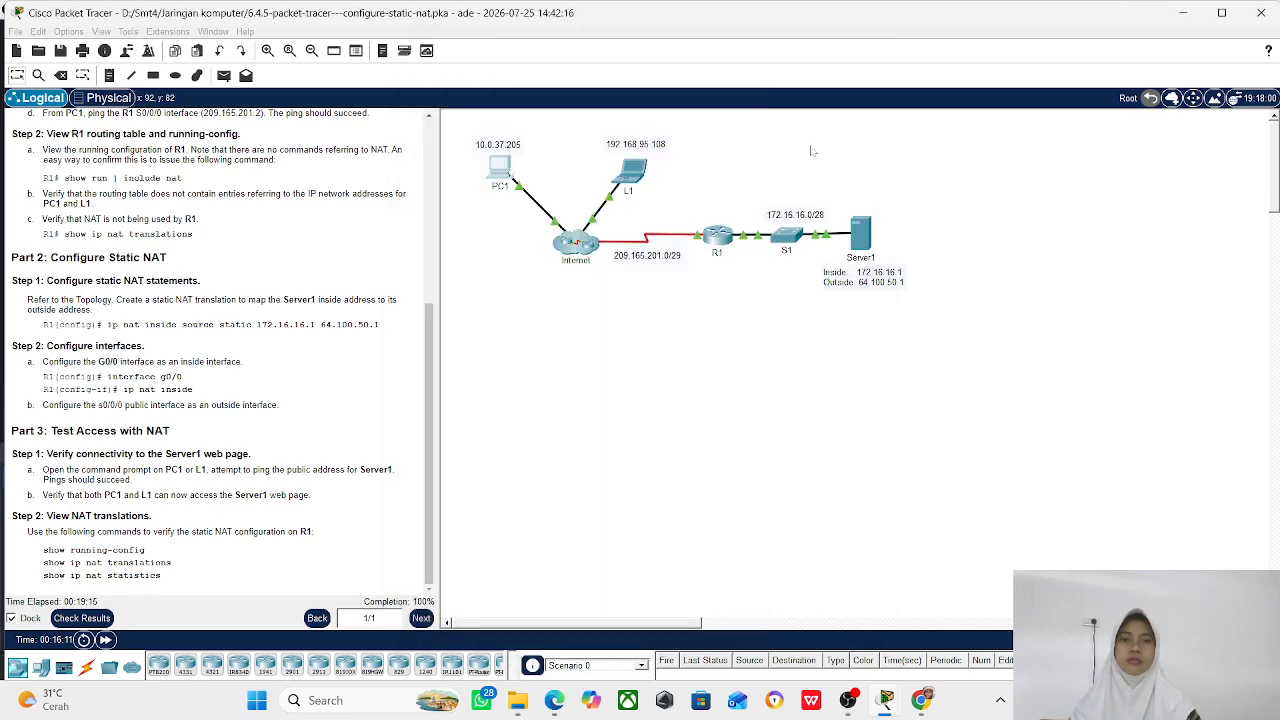
- Load Server1's web page at 64.100.50.1 in PC1's web browser, and close PC1 after checking it
{"action": "left_click", "coordinate": [500, 170]}
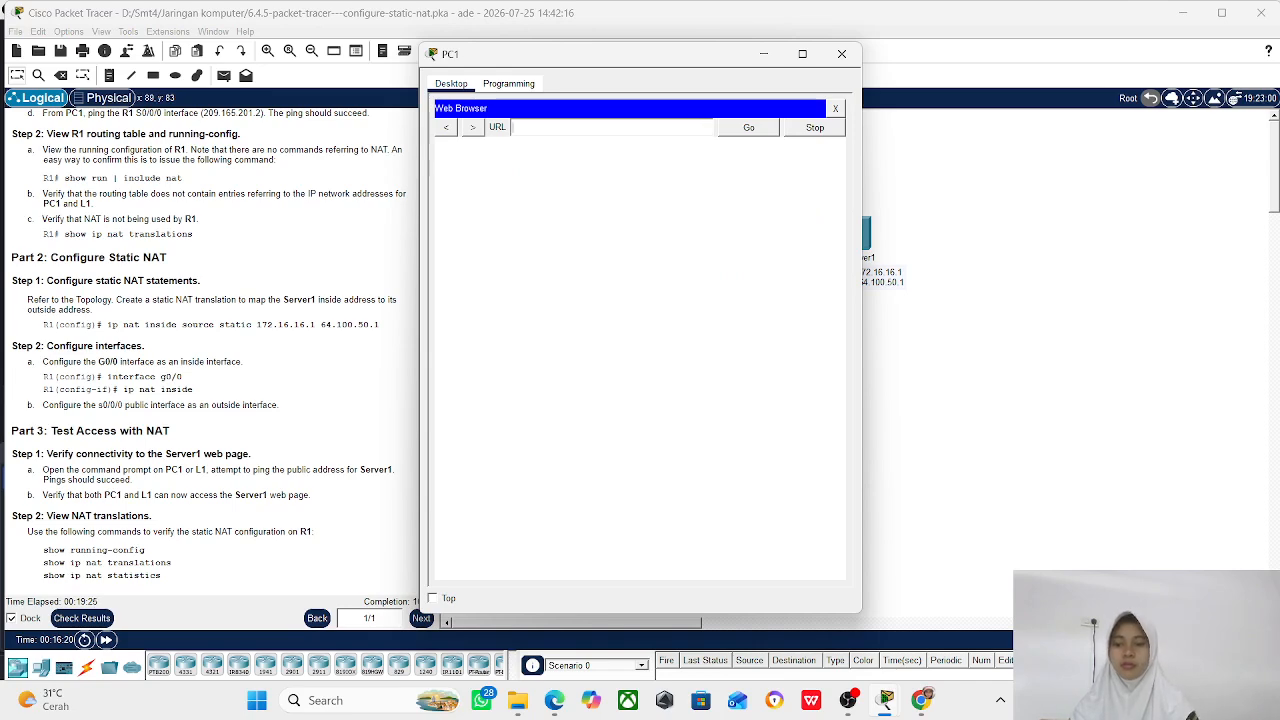
{"action": "type", "text": "64."}
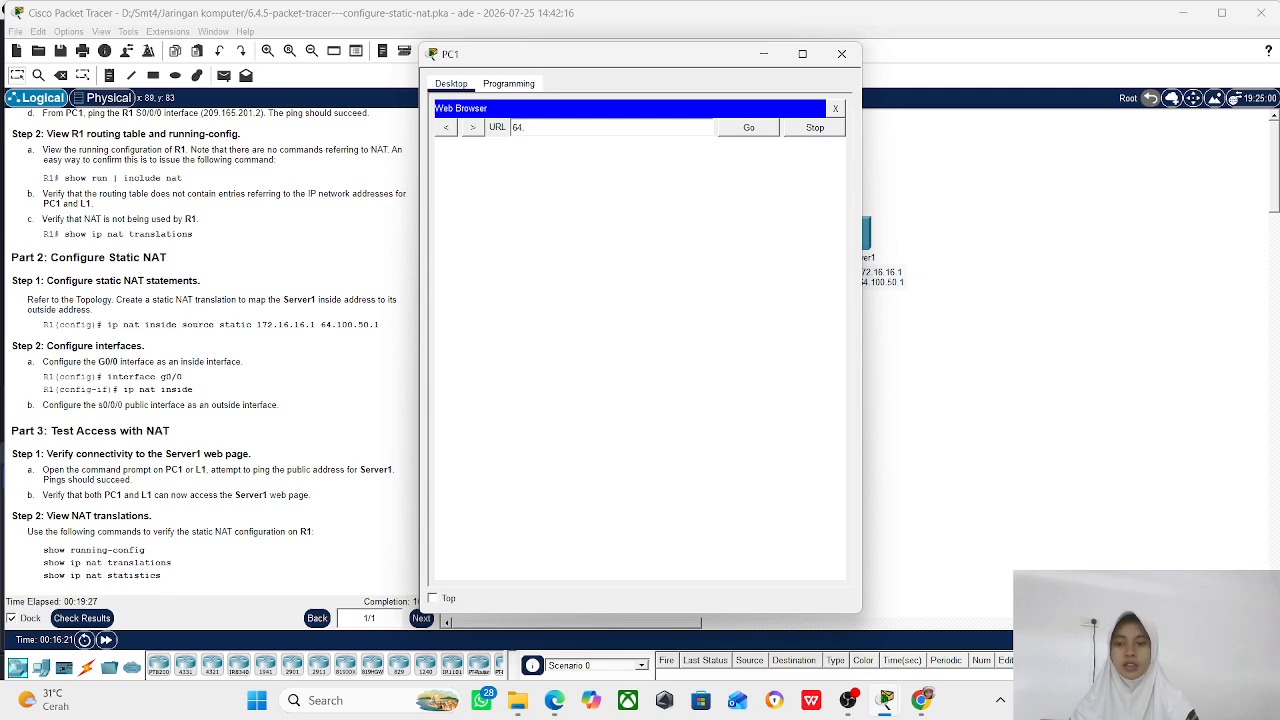
{"action": "type", "text": "100."}
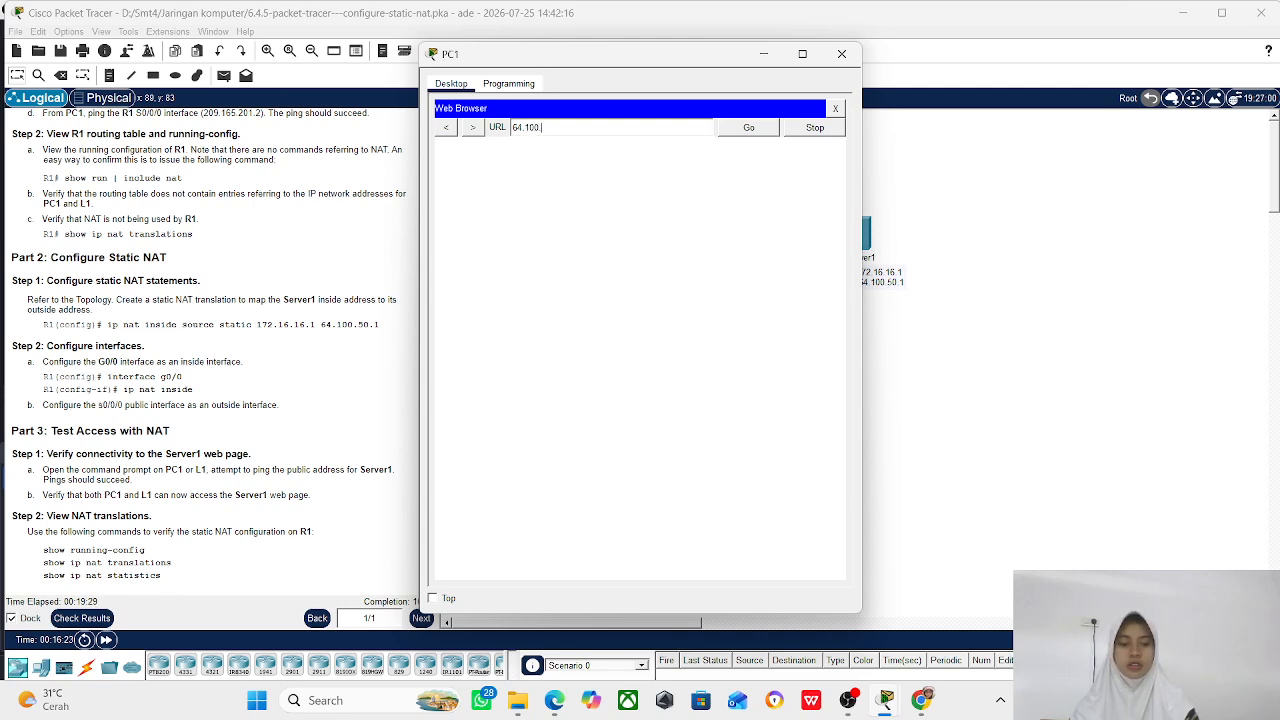
{"action": "type", "text": "50."}
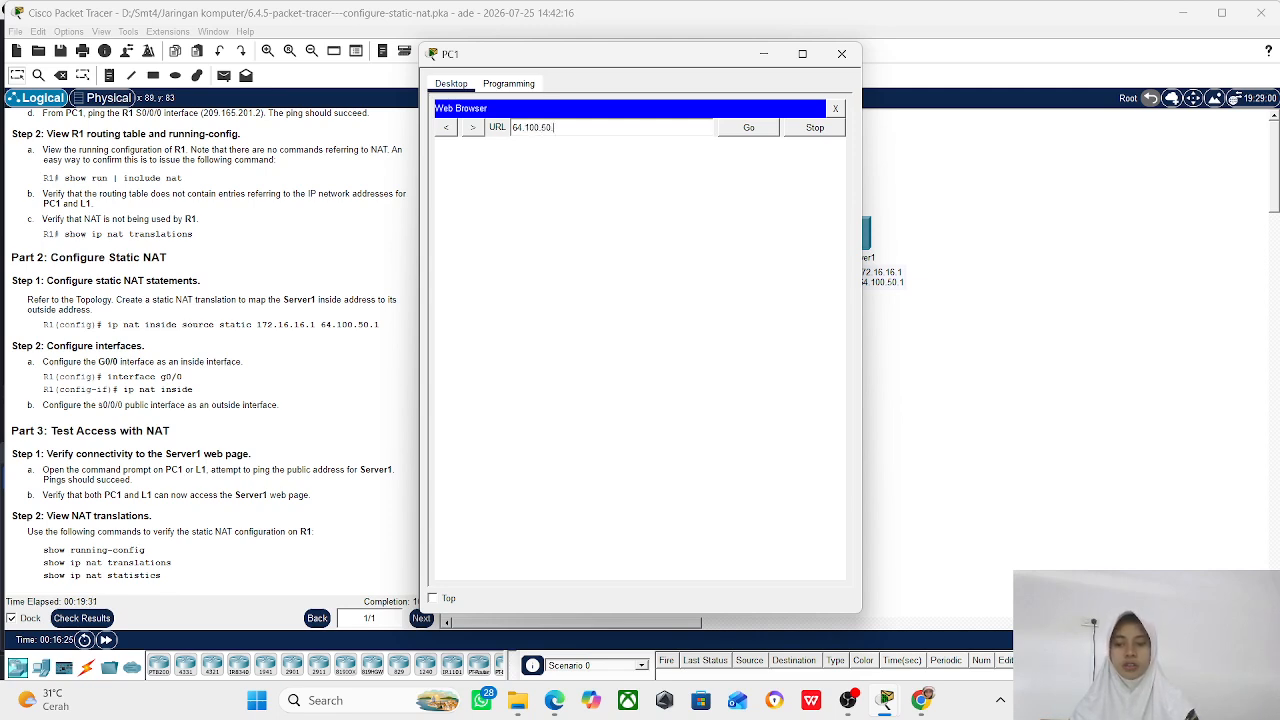
{"action": "type", "text": "1"}
{"action": "key", "text": "Return"}
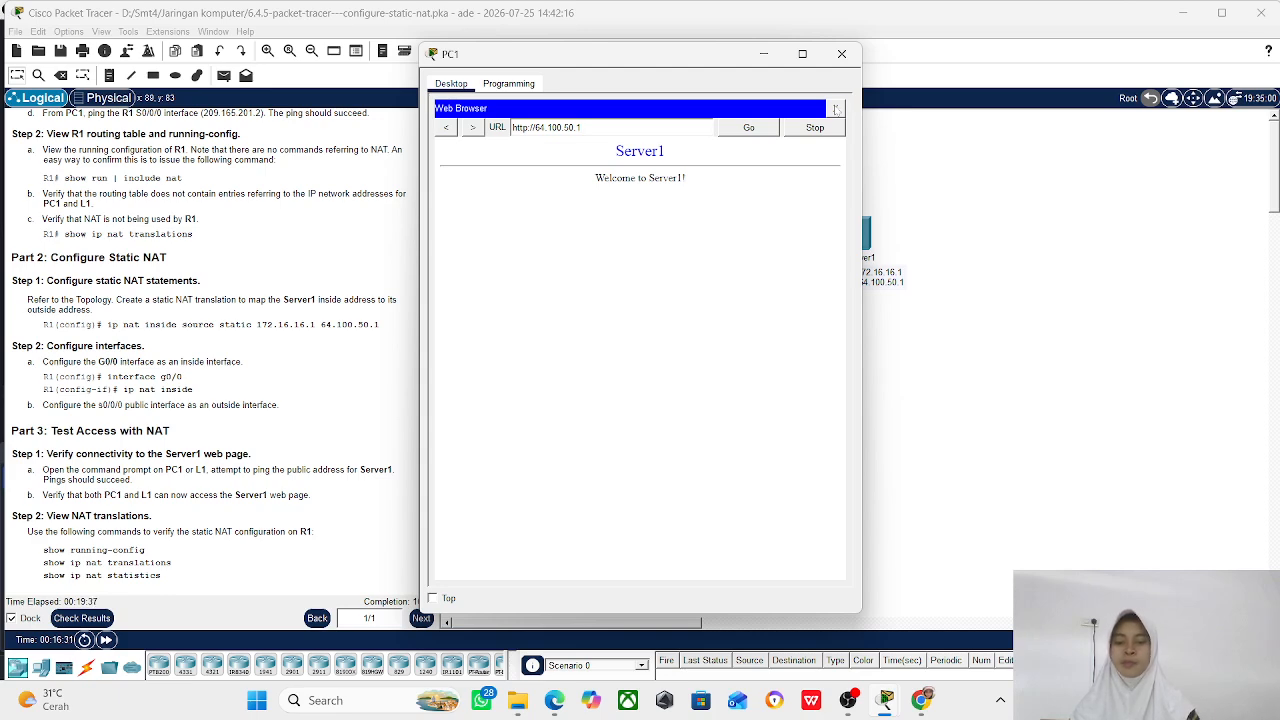
{"action": "left_click", "coordinate": [836, 110]}
{"action": "left_click", "coordinate": [840, 60]}
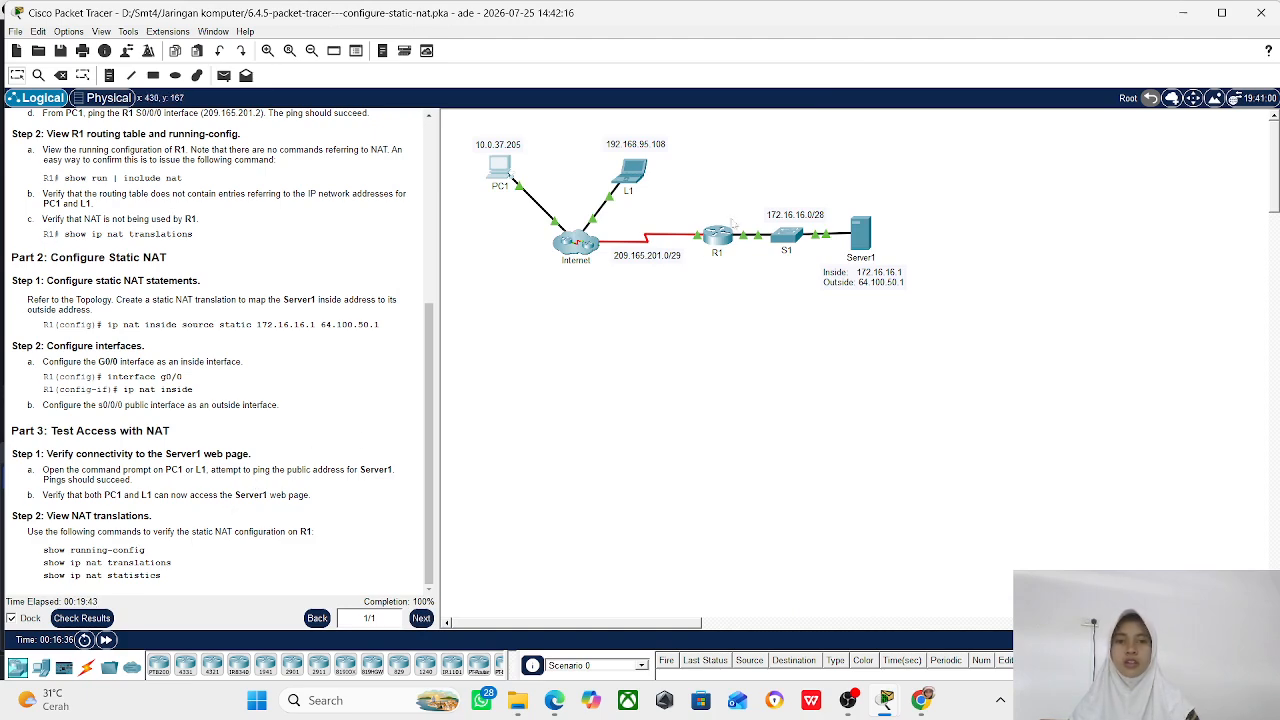
- Reopen R1's command line and display its configuration with "show running-config"
{"action": "left_click", "coordinate": [720, 237]}
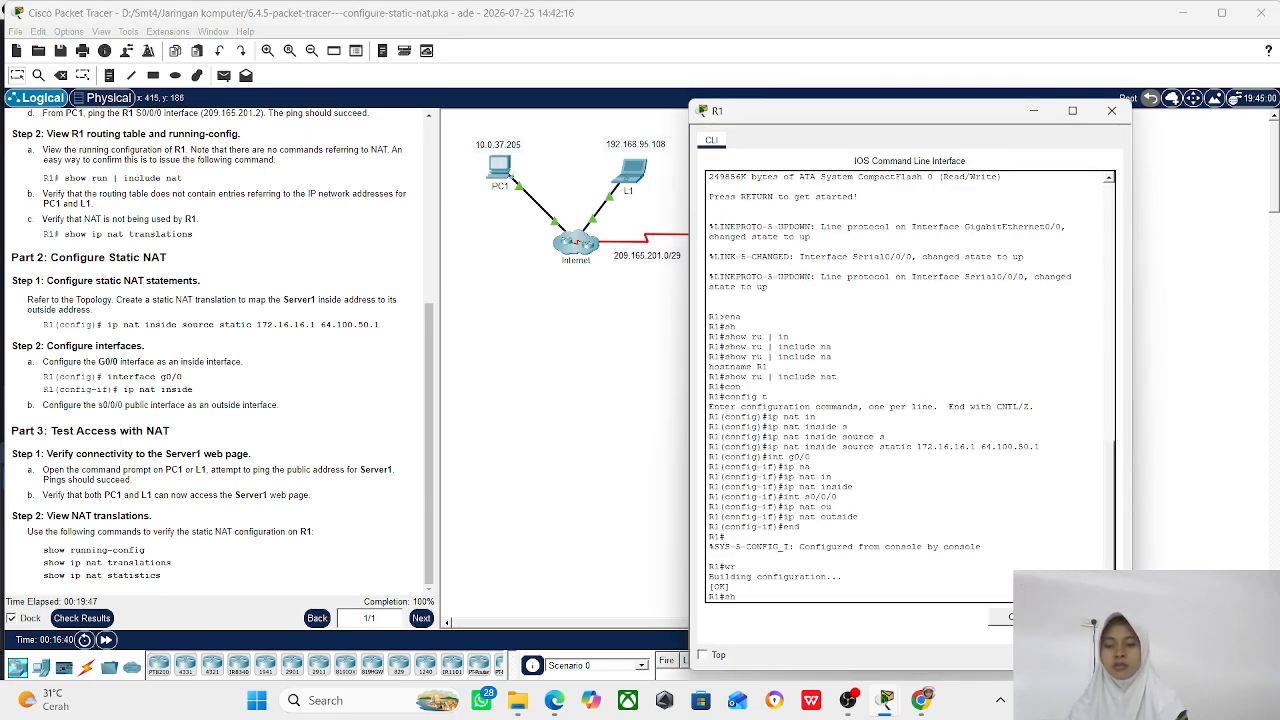
{"action": "type", "text": "sh"}
{"action": "key", "text": "Tab"}
{"action": "type", "text": "r"}
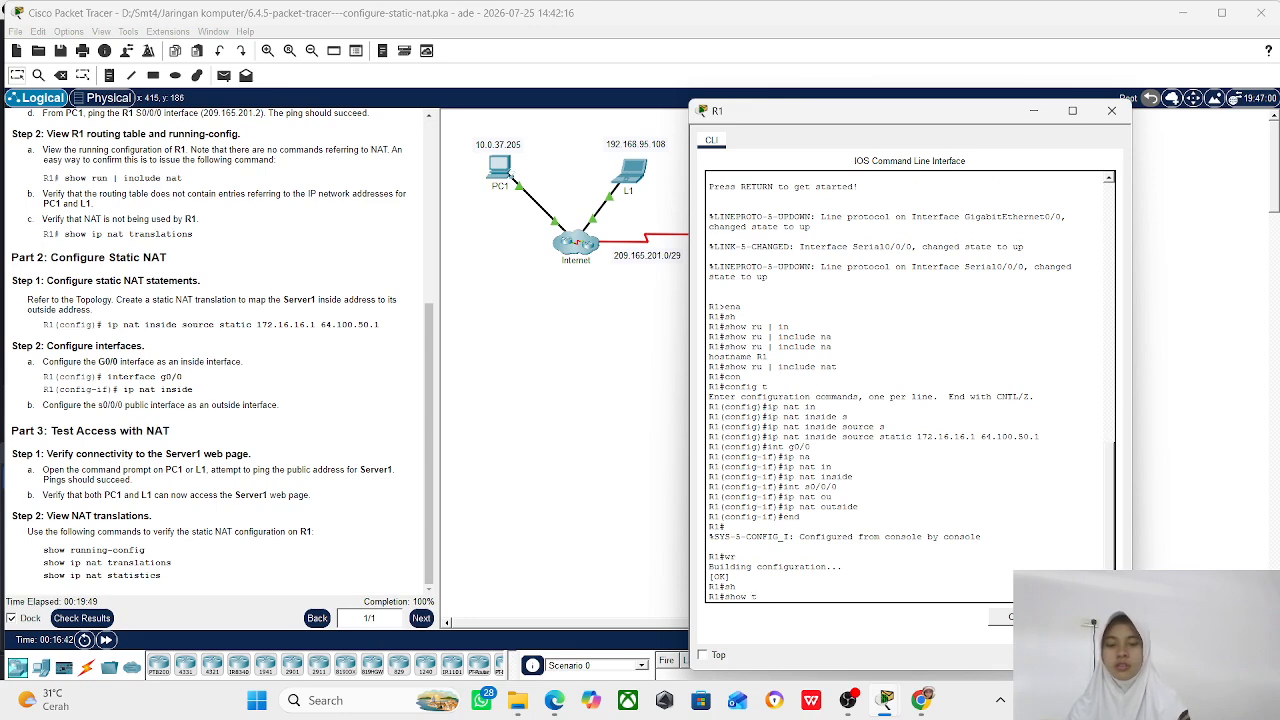
{"action": "type", "text": "unn"}
{"action": "key", "text": "Tab"}
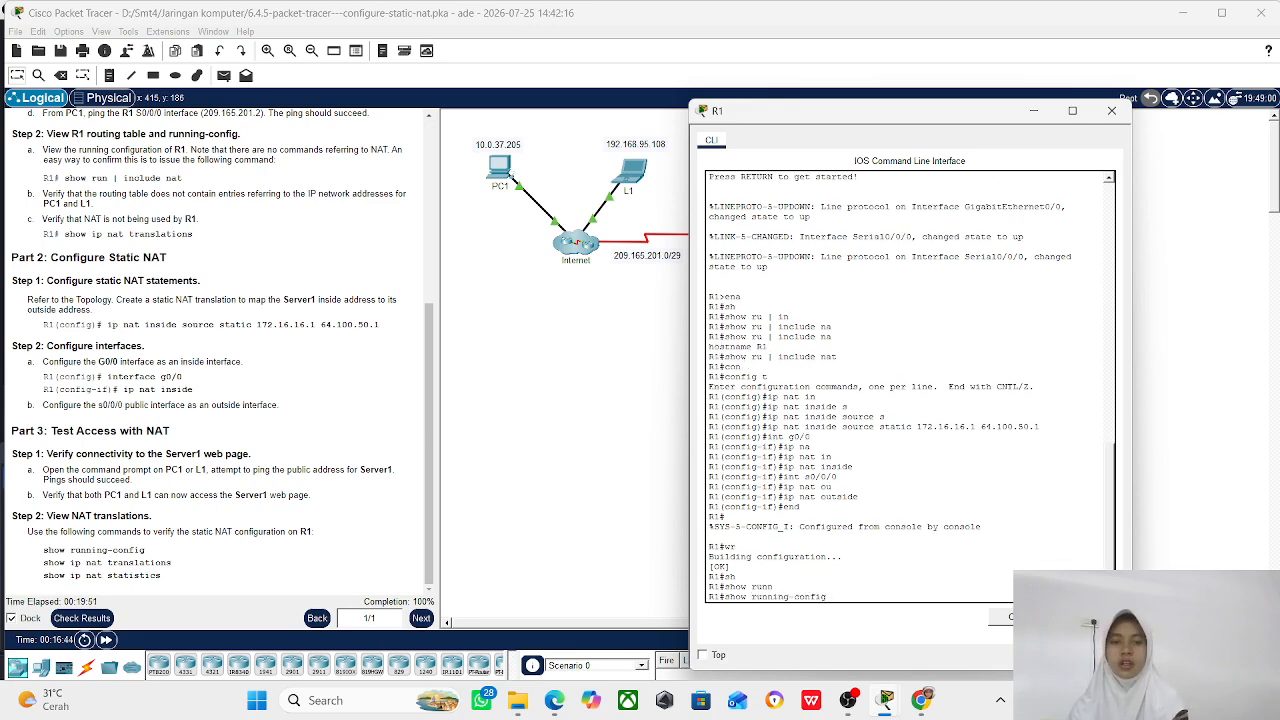
{"action": "key", "text": "Return"}
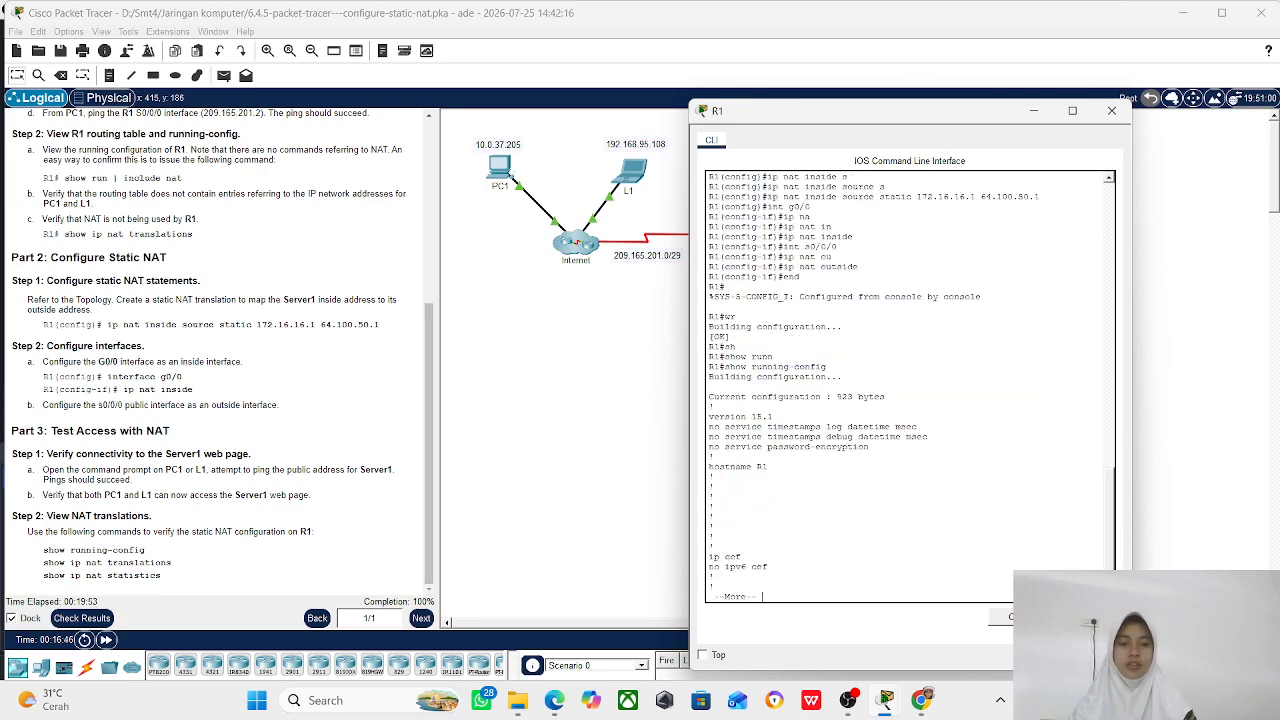
- Page through the rest of R1's running configuration to its end, examining the NAT settings on the interfaces and the static NAT statement
{"action": "key", "text": "Return"}
{"action": "key", "text": "Return"}
{"action": "key", "text": "Return"}
{"action": "key", "text": "Return"}
{"action": "key", "text": "Return"}
{"action": "key", "text": "Return"}
{"action": "key", "text": "Return"}
{"action": "key", "text": "Return"}
{"action": "key", "text": "Return"}
{"action": "key", "text": "Return"}
{"action": "key", "text": "Return"}
{"action": "key", "text": "Return"}
{"action": "key", "text": "Return"}
{"action": "key", "text": "Return"}
{"action": "key", "text": "Return"}
{"action": "key", "text": "Return"}
{"action": "key", "text": "Return"}
{"action": "key", "text": "Return"}
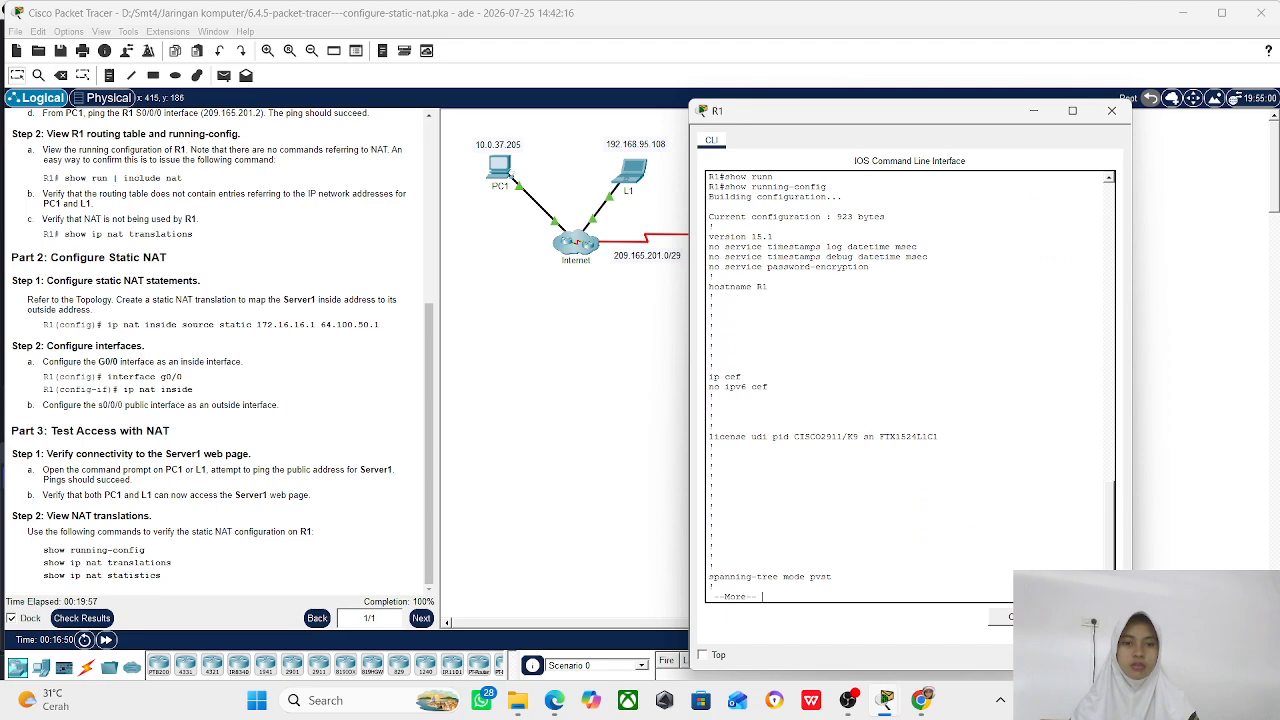
{"action": "key", "text": "Return"}
{"action": "key", "text": "Return"}
{"action": "key", "text": "Return"}
{"action": "key", "text": "Return"}
{"action": "key", "text": "Return"}
{"action": "key", "text": "Return"}
{"action": "key", "text": "Return"}
{"action": "key", "text": "Return"}
{"action": "key", "text": "Return"}
{"action": "key", "text": "Return"}
{"action": "key", "text": "Return"}
{"action": "key", "text": "Return"}
{"action": "key", "text": "Return"}
{"action": "key", "text": "Return"}
{"action": "key", "text": "Return"}
{"action": "key", "text": "Return"}
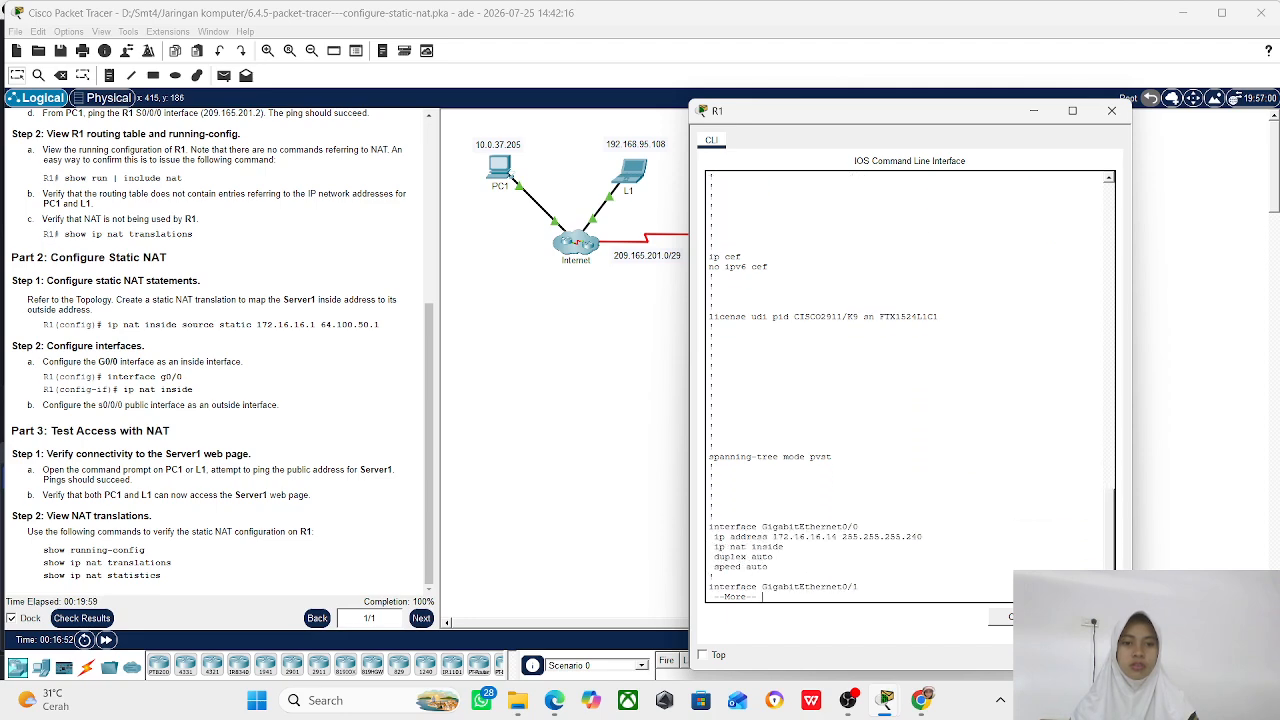
{"action": "key", "text": "Return"}
{"action": "key", "text": "Return"}
{"action": "key", "text": "Return"}
{"action": "key", "text": "Return"}
{"action": "key", "text": "Return"}
{"action": "key", "text": "Return"}
{"action": "key", "text": "Return"}
{"action": "key", "text": "Return"}
{"action": "key", "text": "Return"}
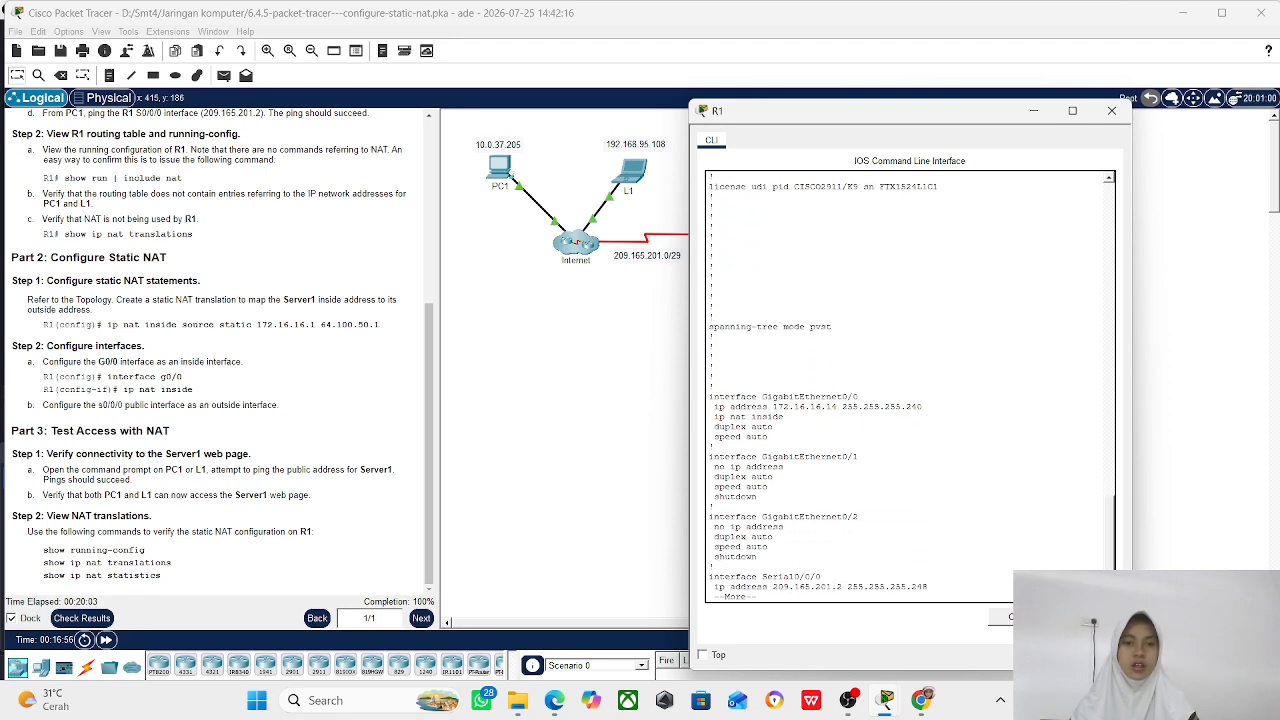
{"action": "key", "text": "Return"}
{"action": "key", "text": "Return"}
{"action": "key", "text": "Return"}
{"action": "key", "text": "Return"}
{"action": "key", "text": "Return"}
{"action": "key", "text": "Return"}
{"action": "key", "text": "Return"}
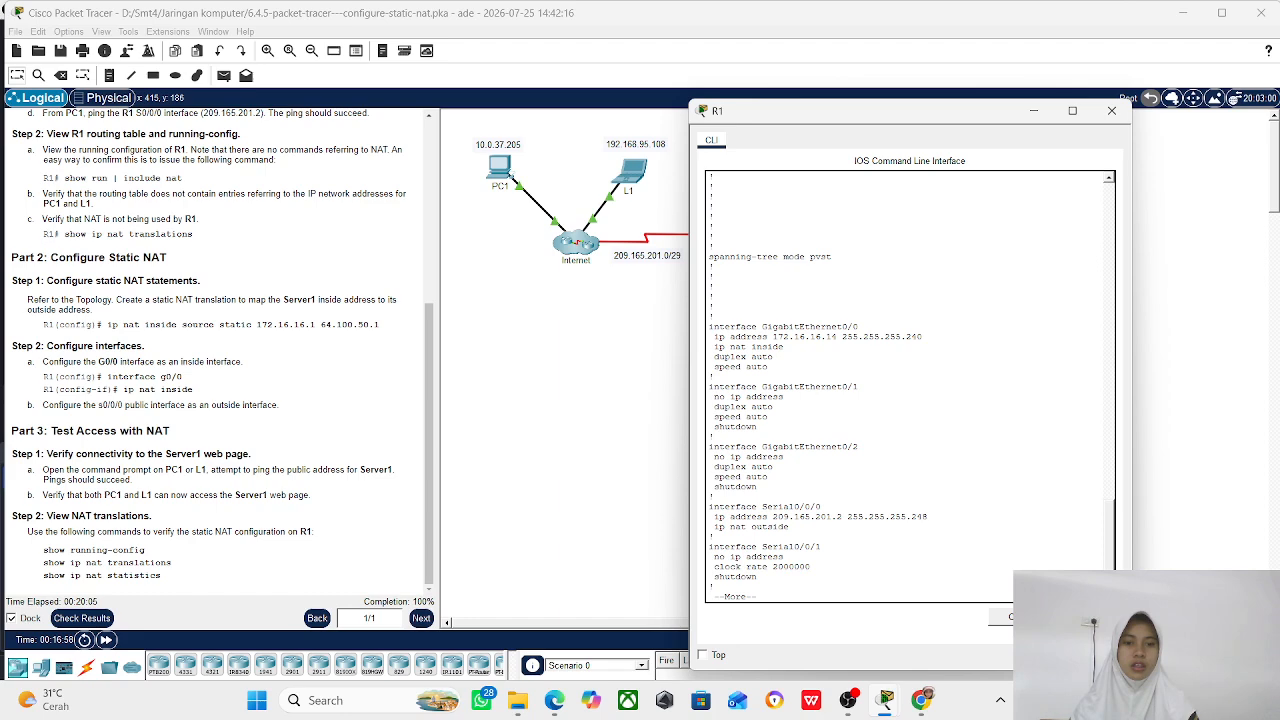
{"action": "key", "text": "Return"}
{"action": "key", "text": "Return"}
{"action": "key", "text": "Return"}
{"action": "key", "text": "Return"}
{"action": "key", "text": "Return"}
{"action": "key", "text": "Return"}
{"action": "key", "text": "Return"}
{"action": "key", "text": "Return"}
{"action": "key", "text": "Return"}
{"action": "key", "text": "Return"}
{"action": "key", "text": "Return"}
{"action": "key", "text": "Return"}
{"action": "key", "text": "Return"}
{"action": "key", "text": "Return"}
{"action": "key", "text": "Return"}
{"action": "key", "text": "Return"}
{"action": "key", "text": "Return"}
{"action": "key", "text": "Return"}
{"action": "key", "text": "Return"}
{"action": "key", "text": "Return"}
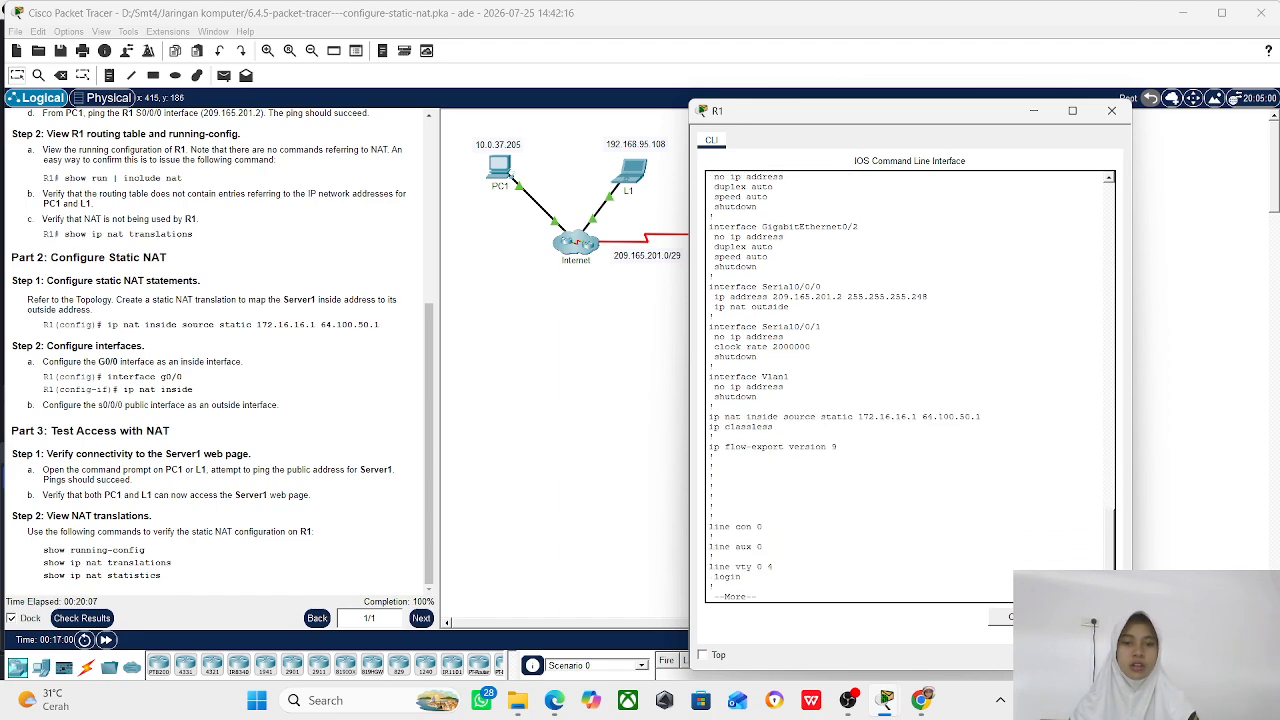
{"action": "key", "text": "Return"}
{"action": "key", "text": "Return"}
{"action": "key", "text": "Return"}
{"action": "key", "text": "Return"}
{"action": "key", "text": "Return"}
{"action": "key", "text": "Return"}
{"action": "key", "text": "Return"}
{"action": "key", "text": "Return"}
{"action": "key", "text": "Return"}
{"action": "key", "text": "Return"}
{"action": "key", "text": "Return"}
{"action": "key", "text": "Return"}
{"action": "key", "text": "Return"}
{"action": "key", "text": "Return"}
{"action": "key", "text": "Return"}
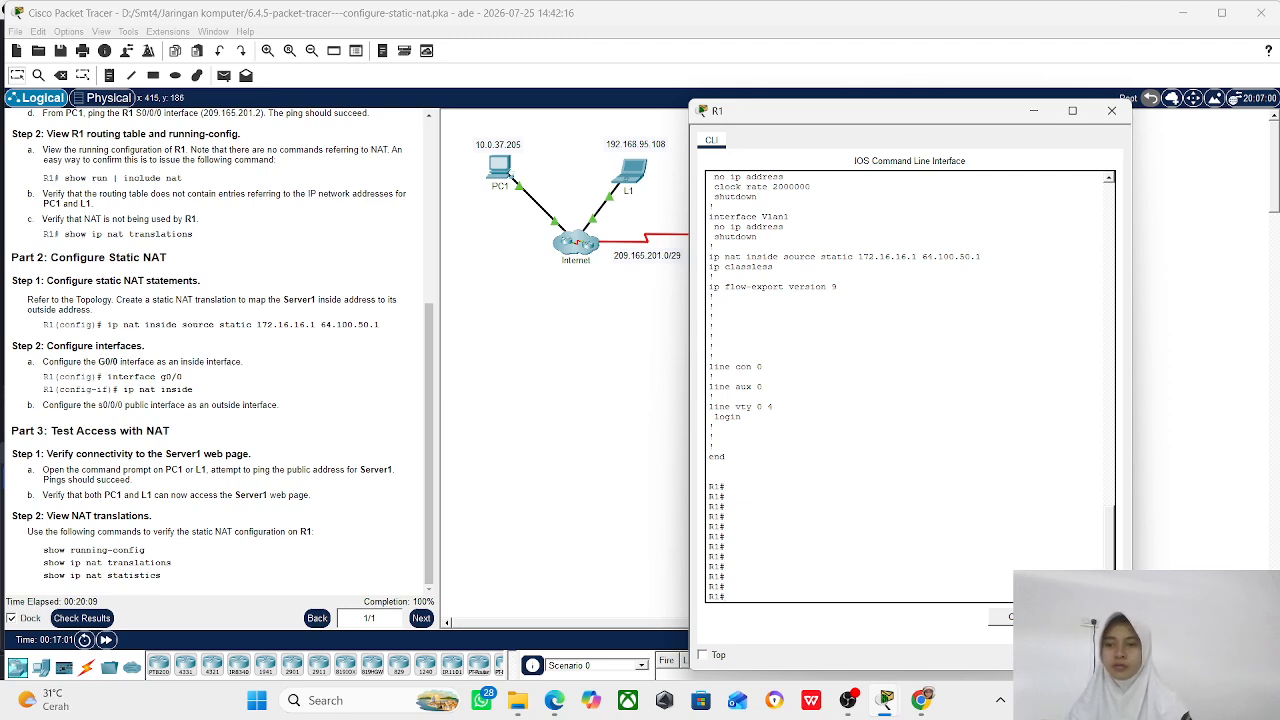
- Display R1's NAT translation table with "show ip nat translations"
{"action": "type", "text": "sh"}
{"action": "key", "text": "Tab"}
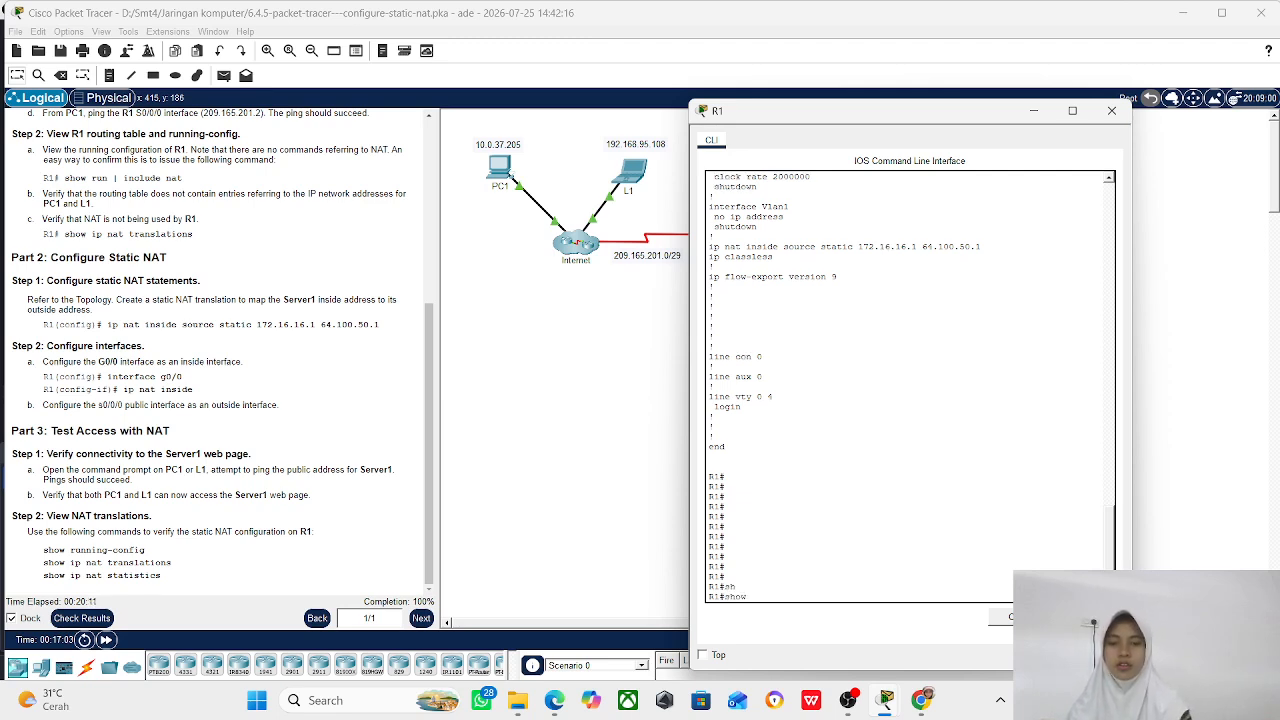
{"action": "type", "text": "ip n"}
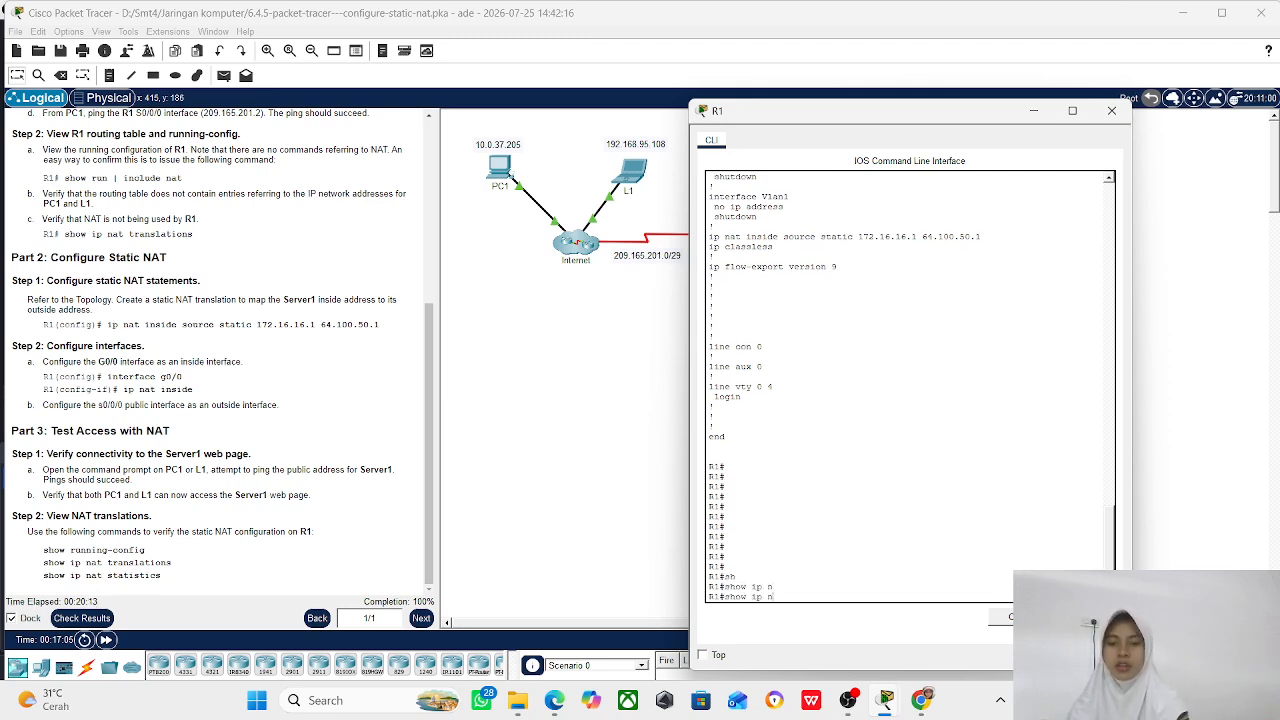
{"action": "key", "text": "Tab"}
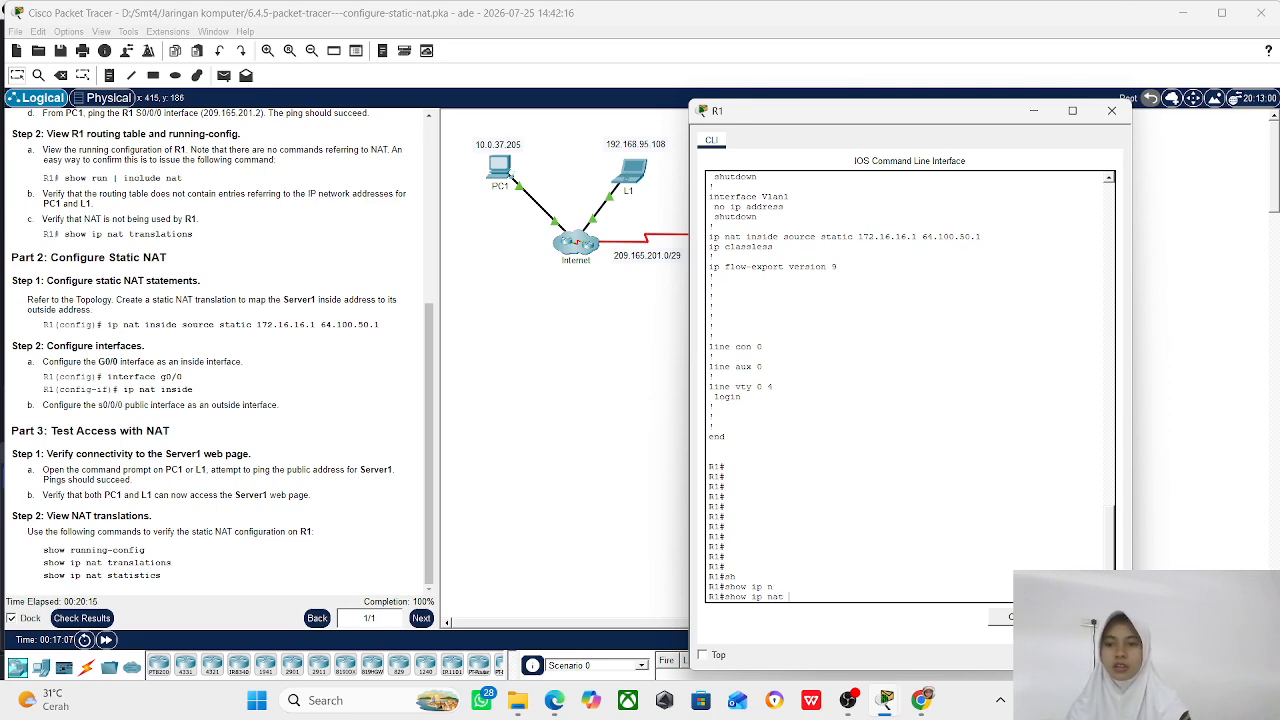
{"action": "type", "text": "tr"}
{"action": "key", "text": "Tab"}
{"action": "key", "text": "Return"}
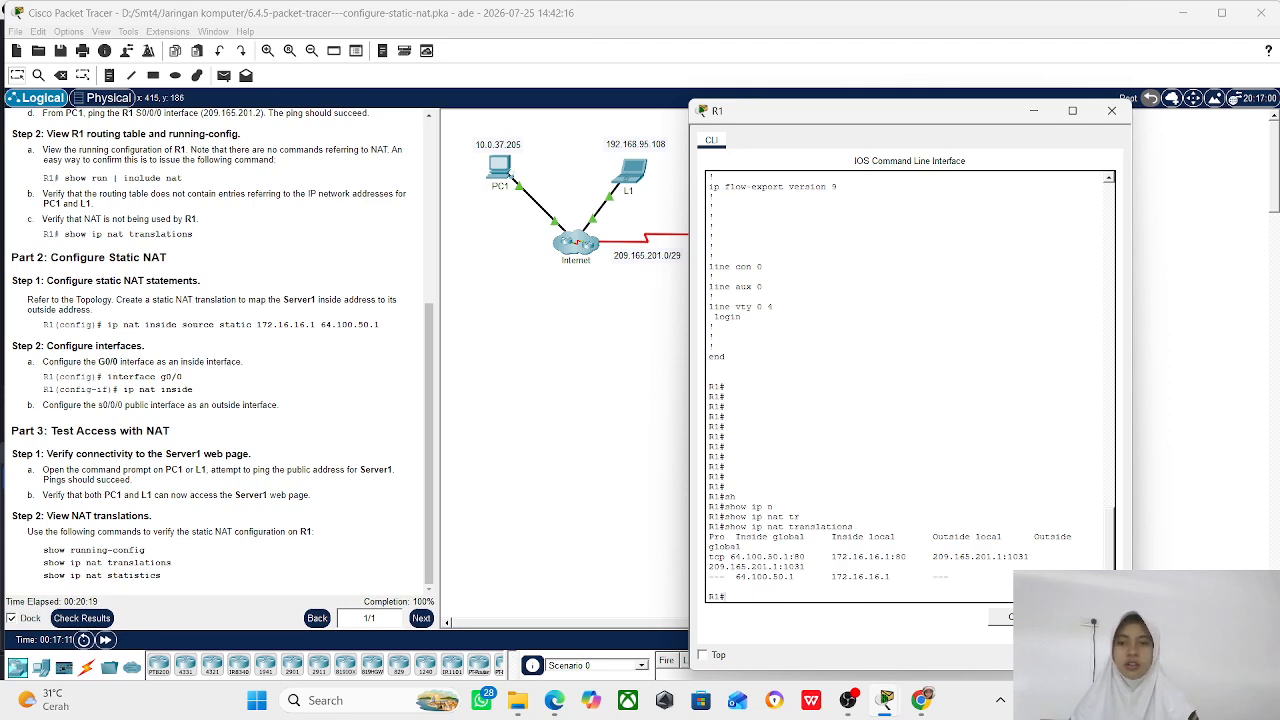
- Display R1's NAT statistics with "show ip nat statistics"
{"action": "type", "text": "sho"}
{"action": "key", "text": "Tab"}
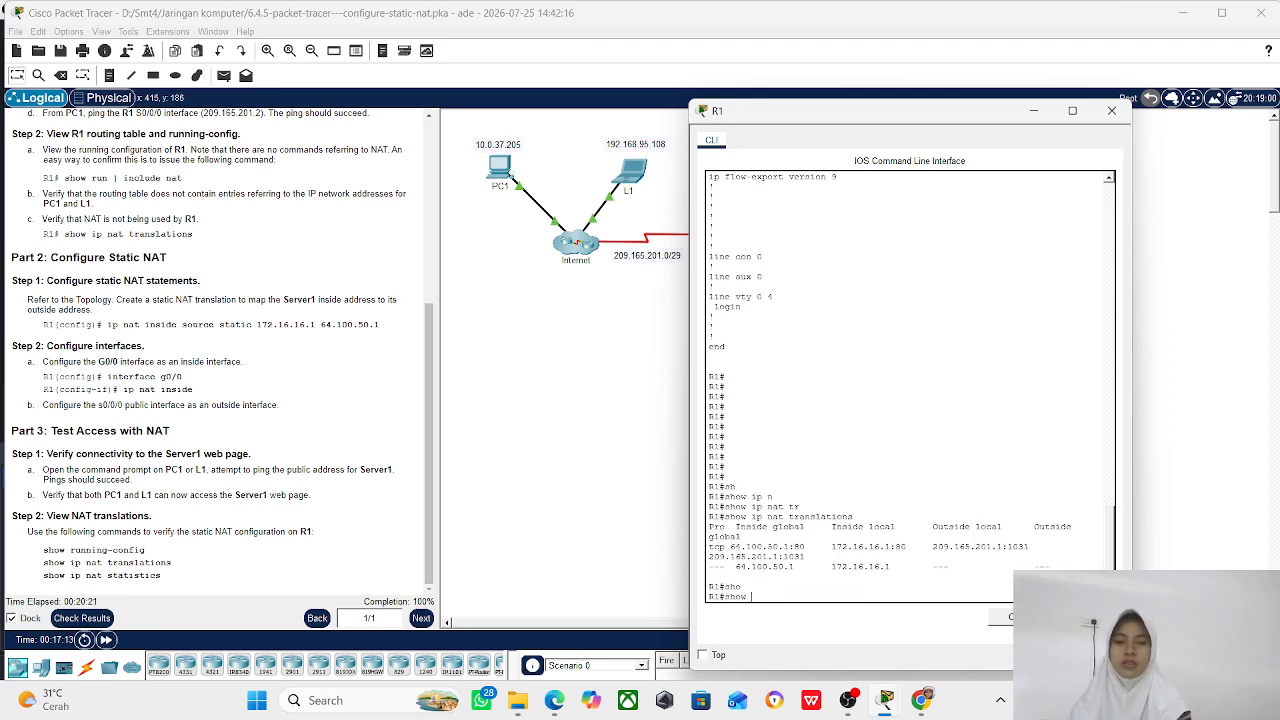
{"action": "type", "text": "ip na"}
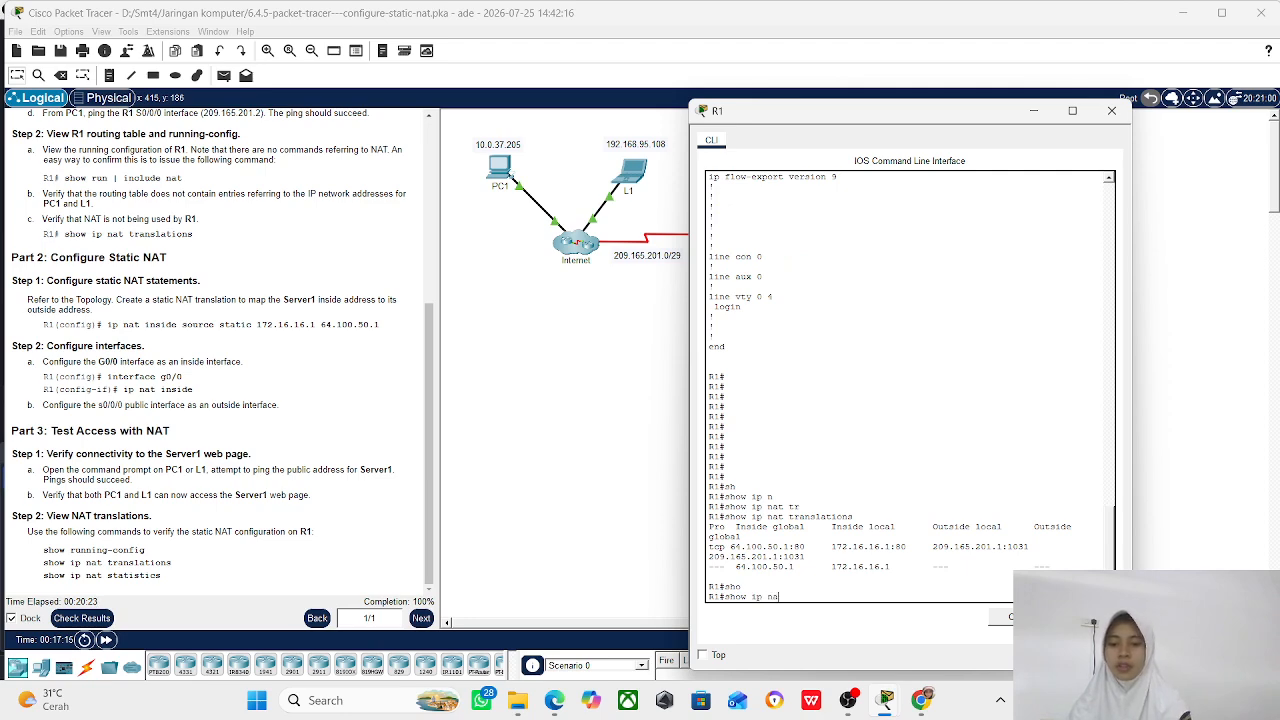
{"action": "type", "text": "t stq"}
{"action": "key", "text": "Tab"}
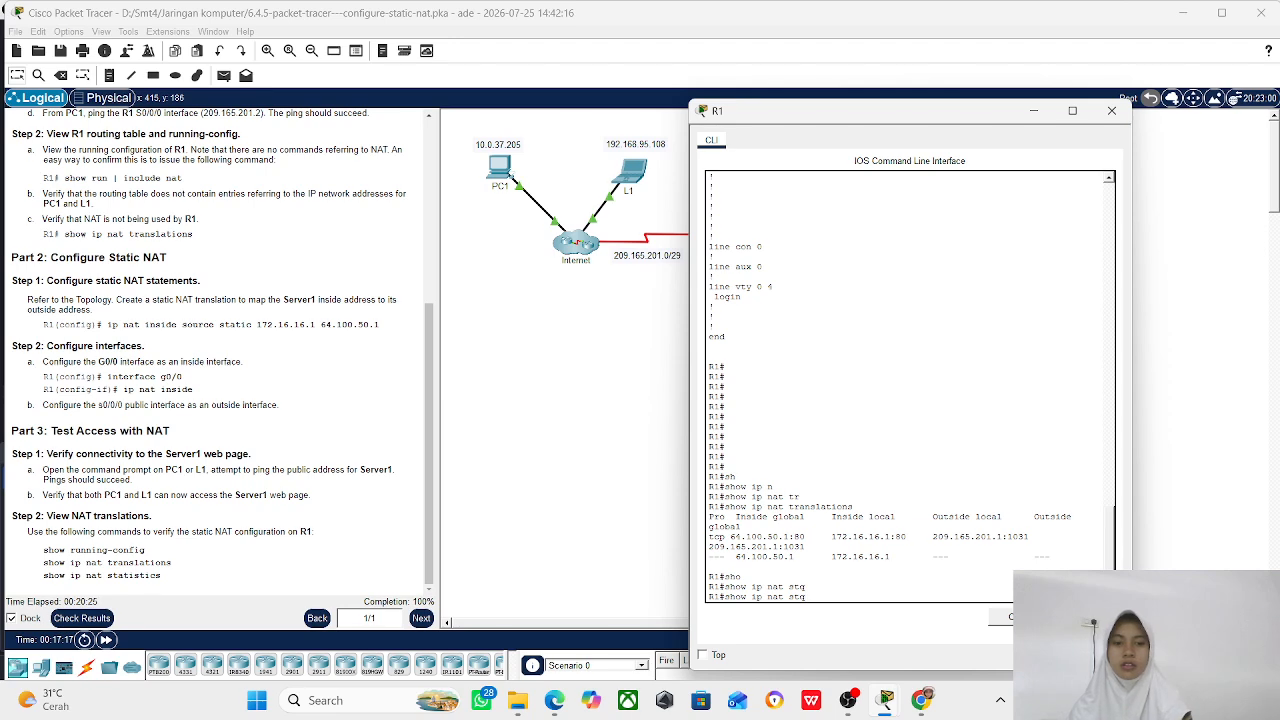
{"action": "key", "text": "Tab"}
{"action": "key", "text": "Return"}
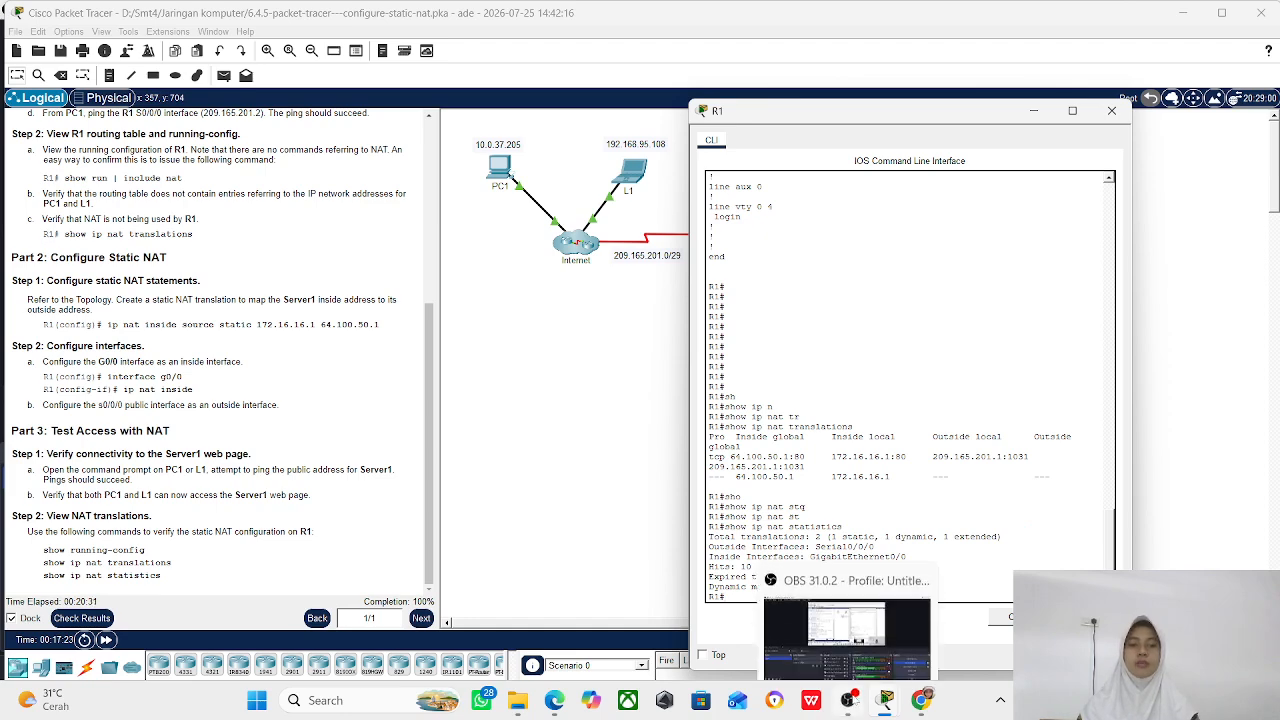
{"action": "left_click", "coordinate": [848, 700]}
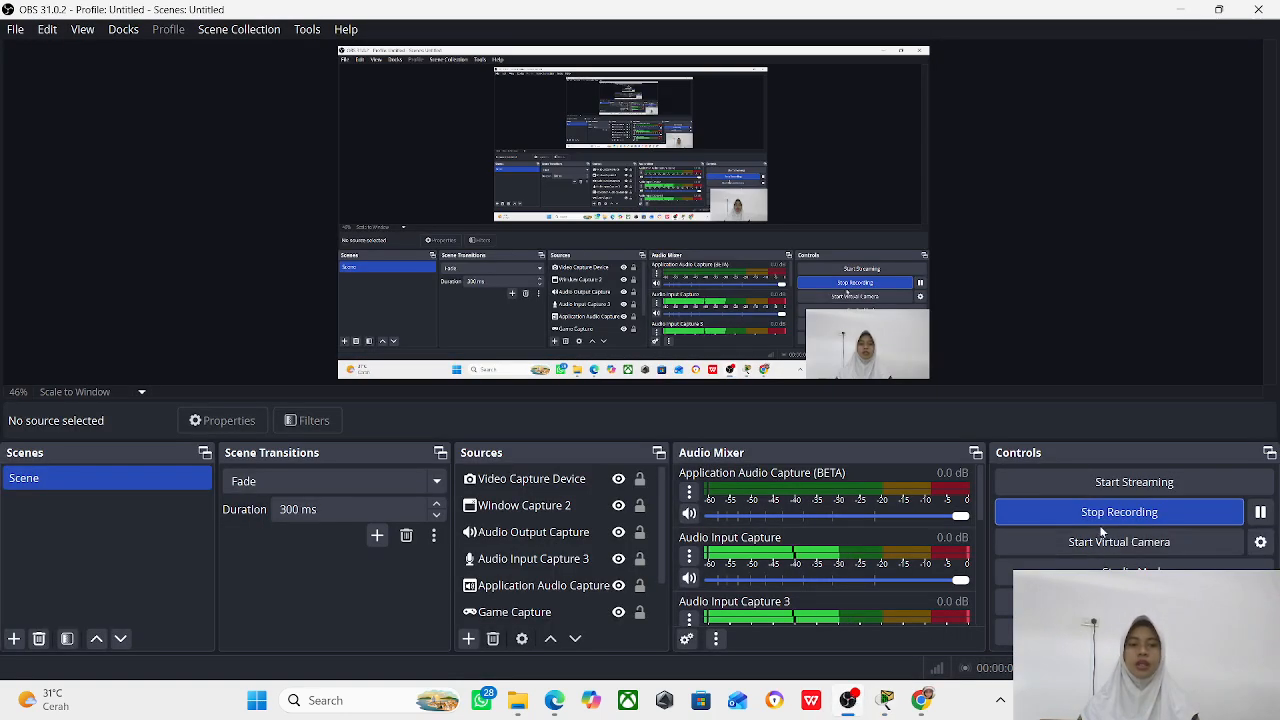